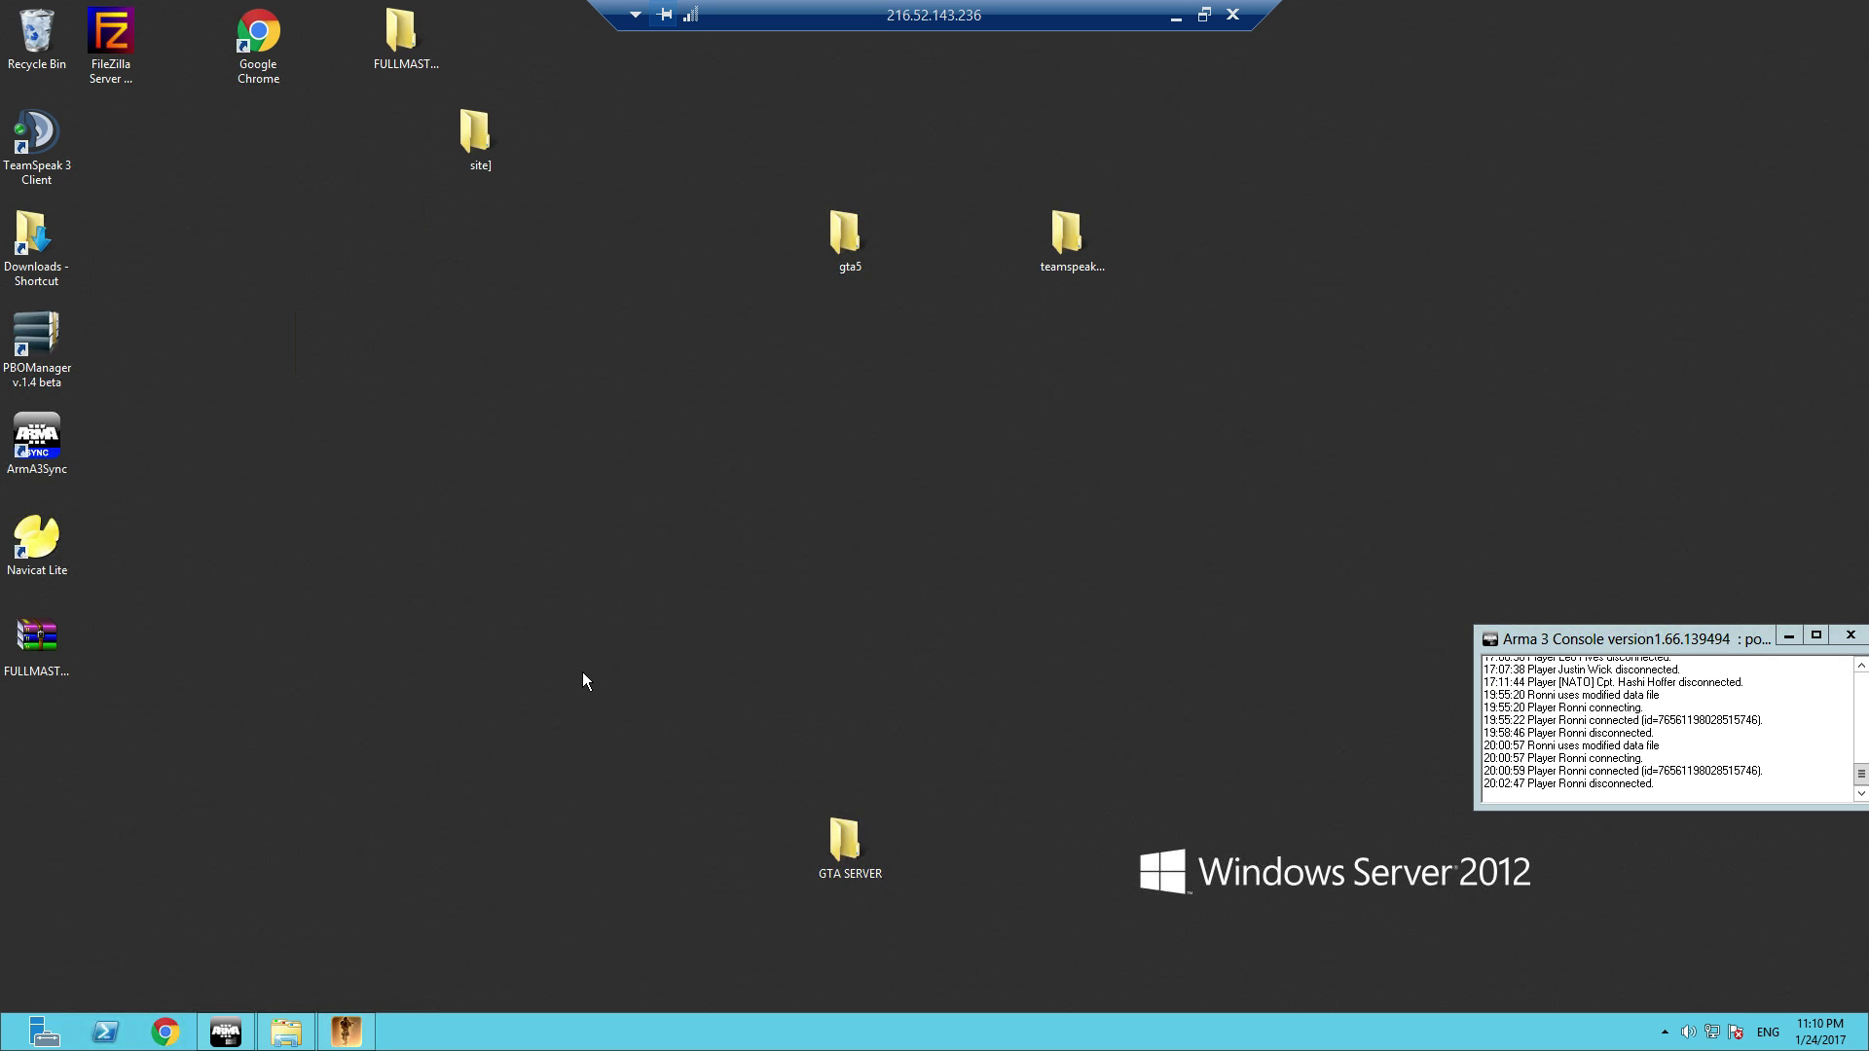
- In maximized Chrome, search FIVEREBORN, reach the release forum post, and download cfx-server (1).7z
left_click(164, 1032)
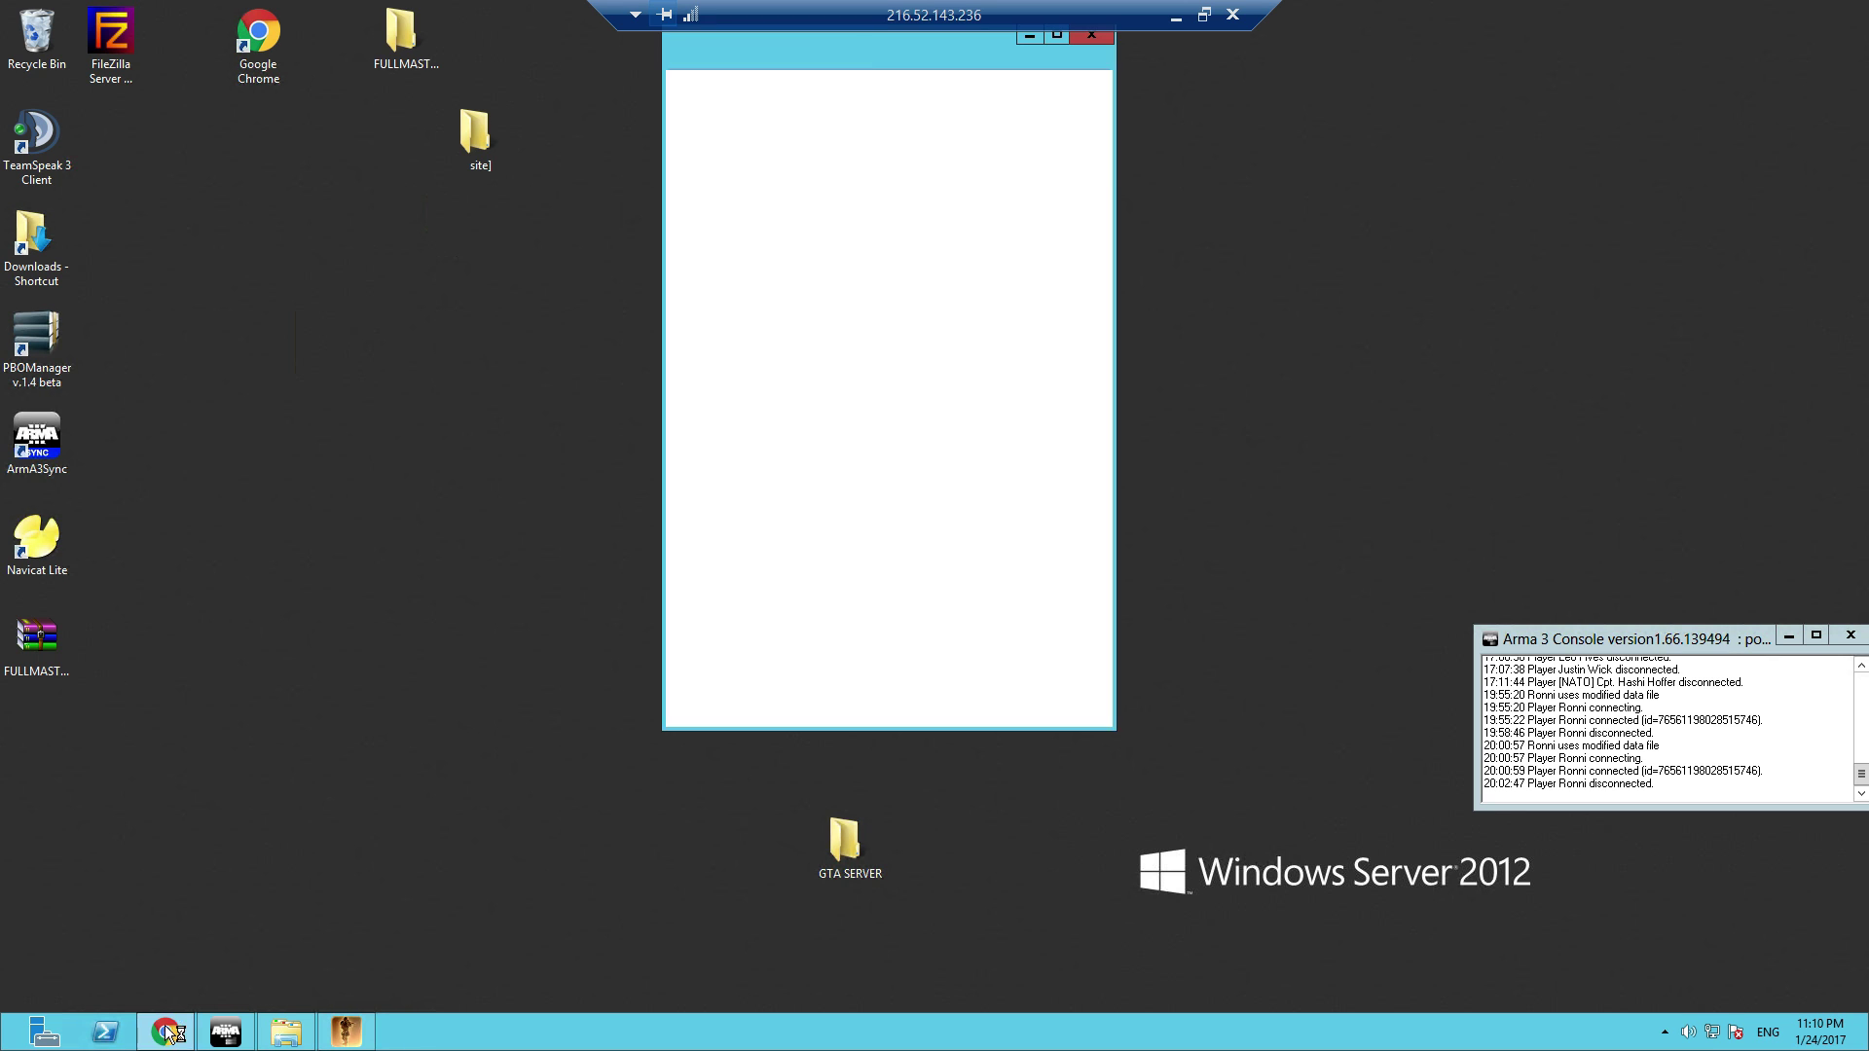
left_click(1053, 41)
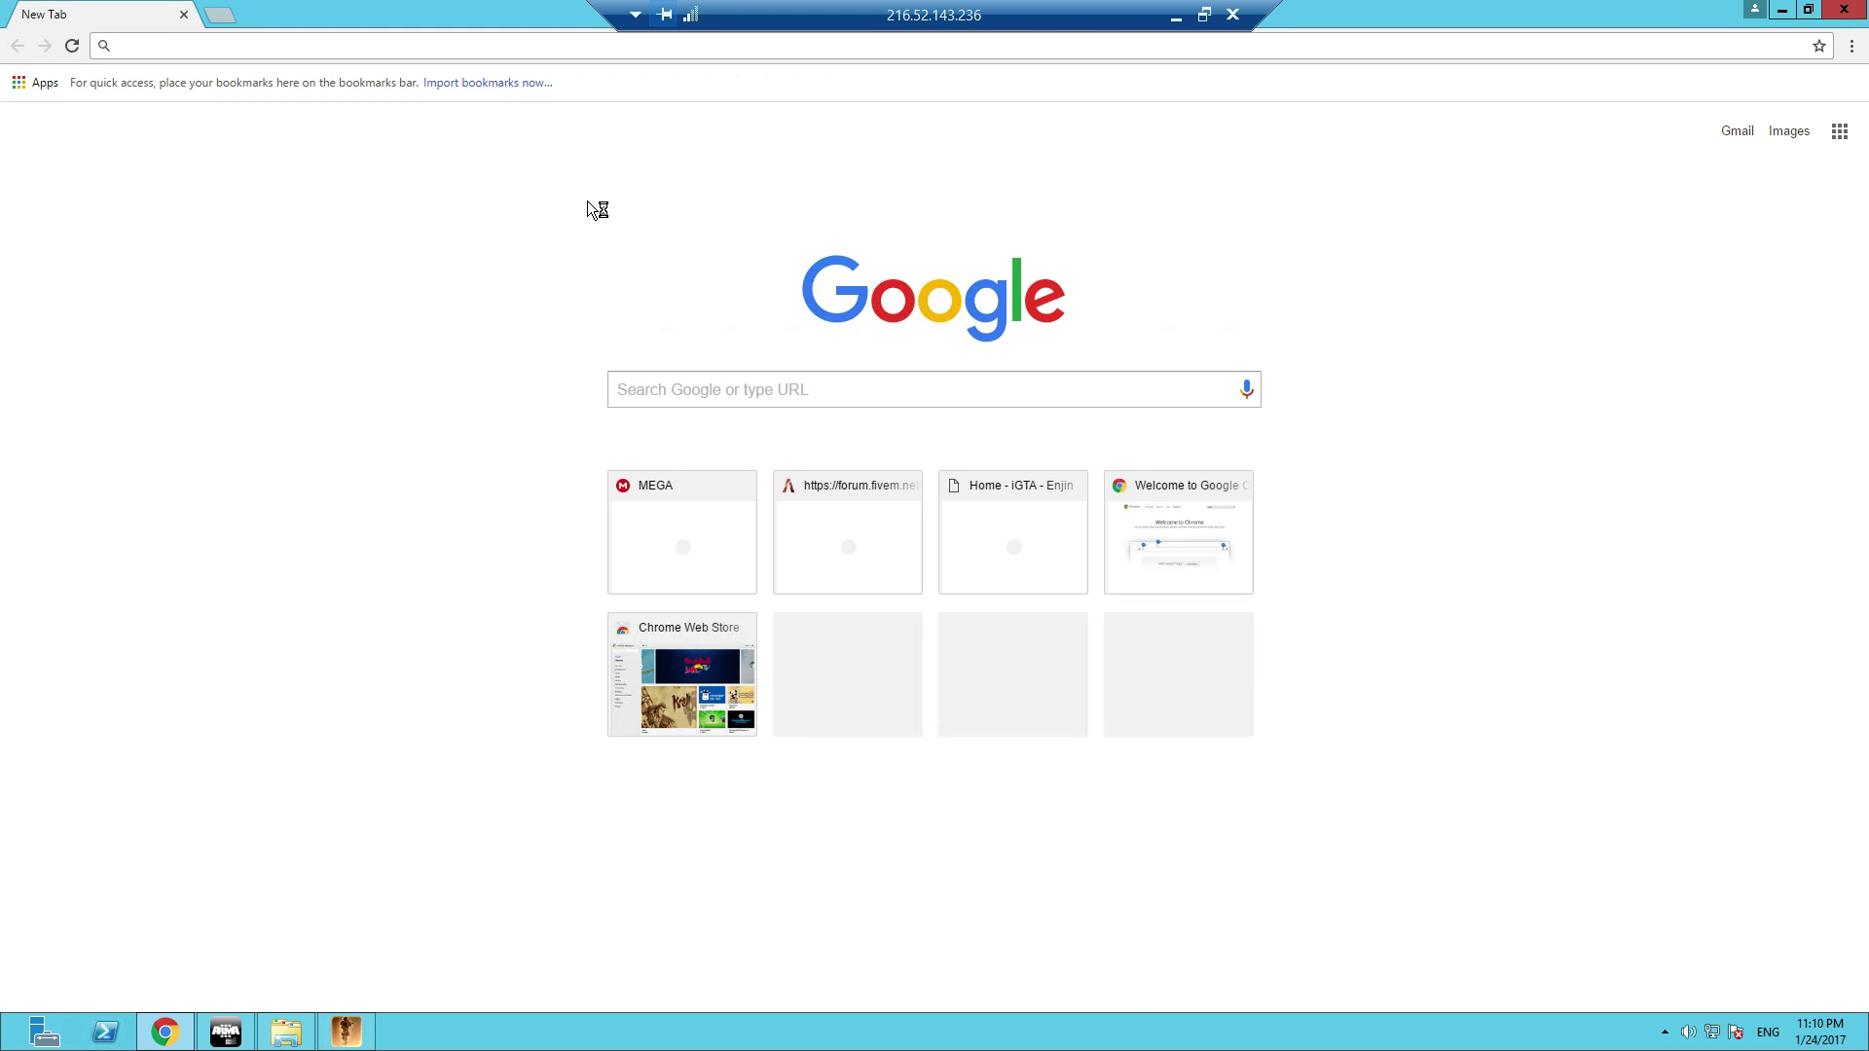
type("FIVEREBORN")
key("Return")
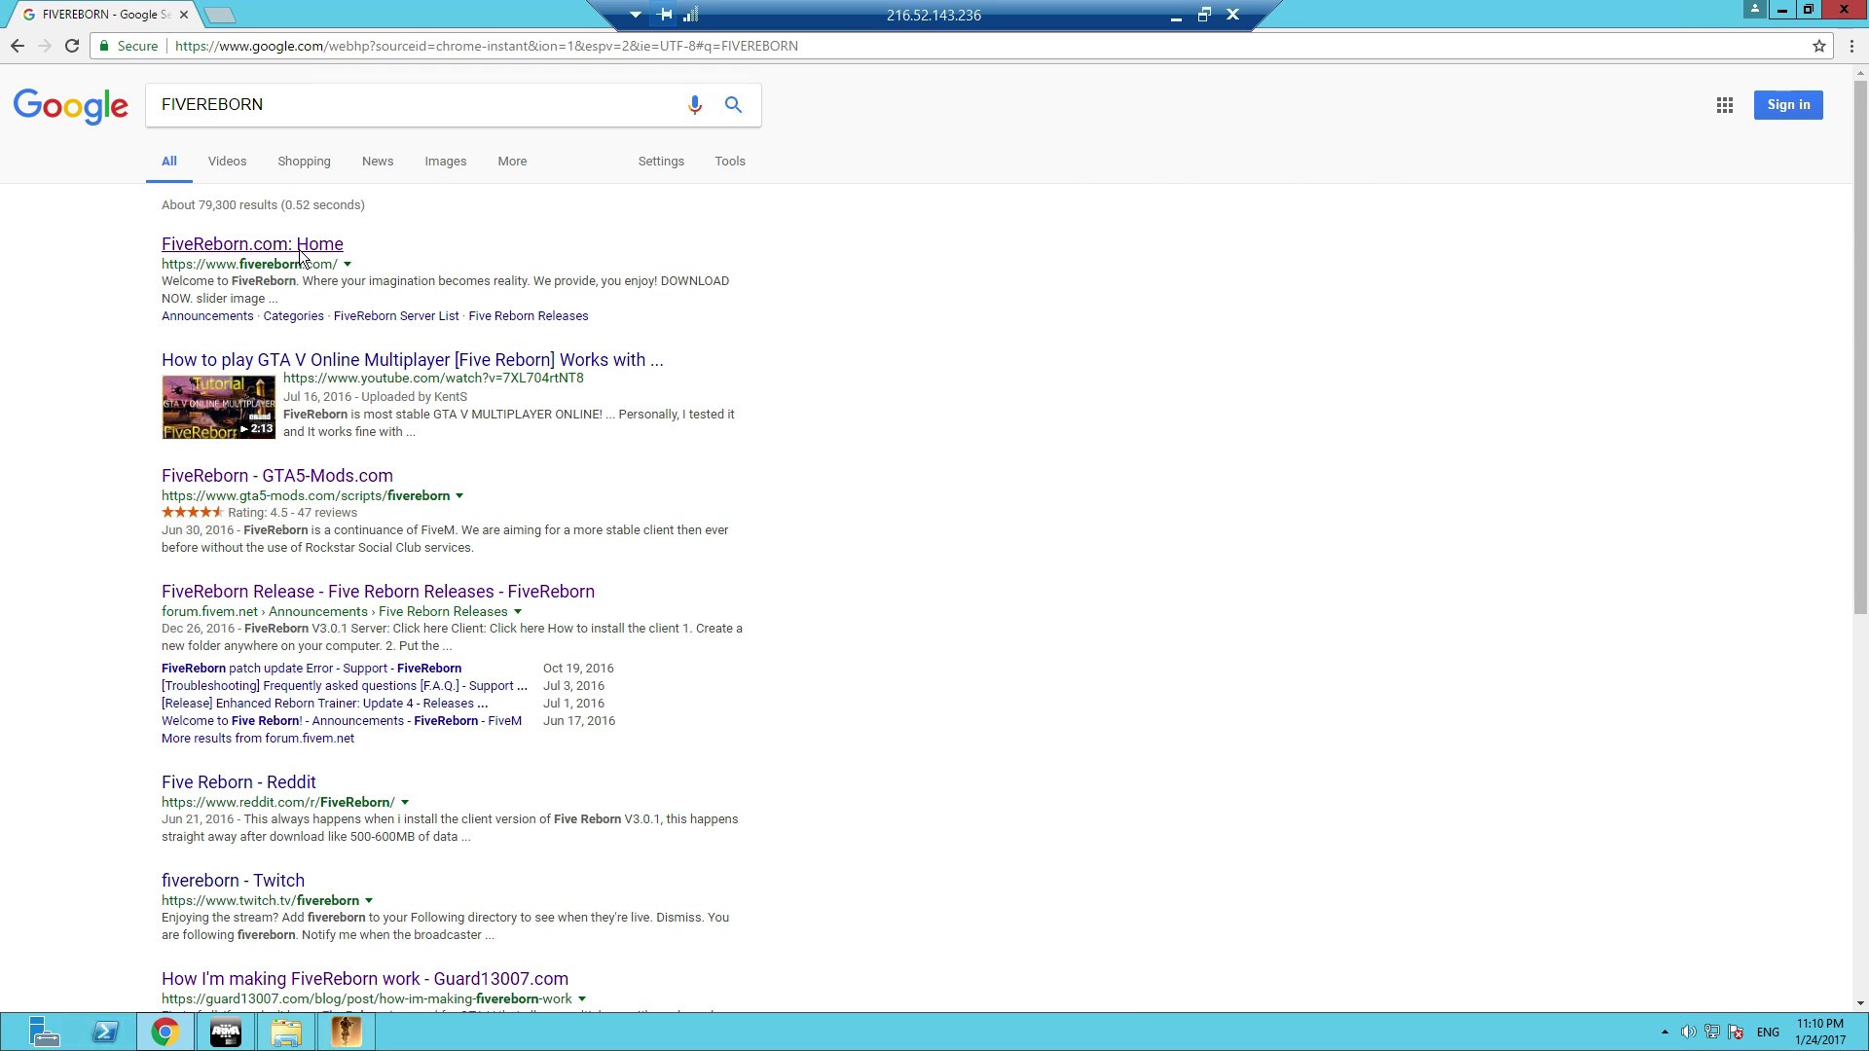
left_click(303, 257)
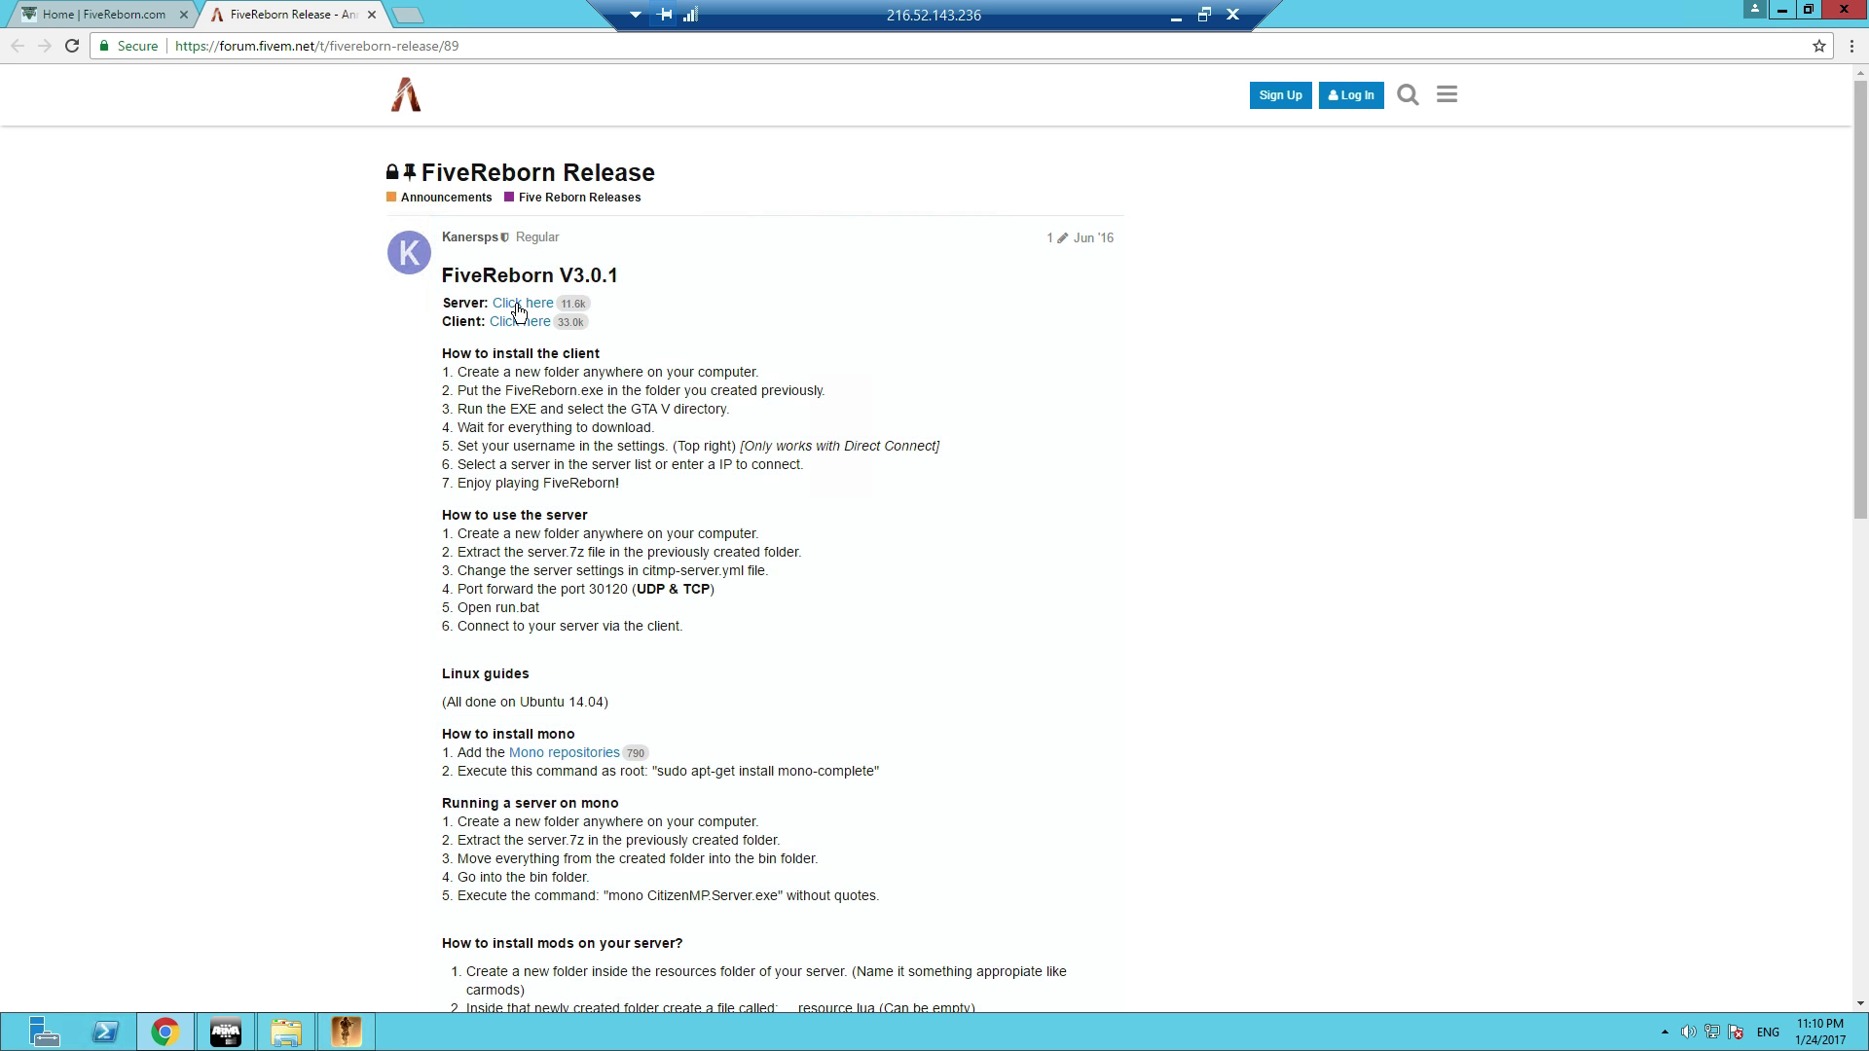
left_click(519, 308)
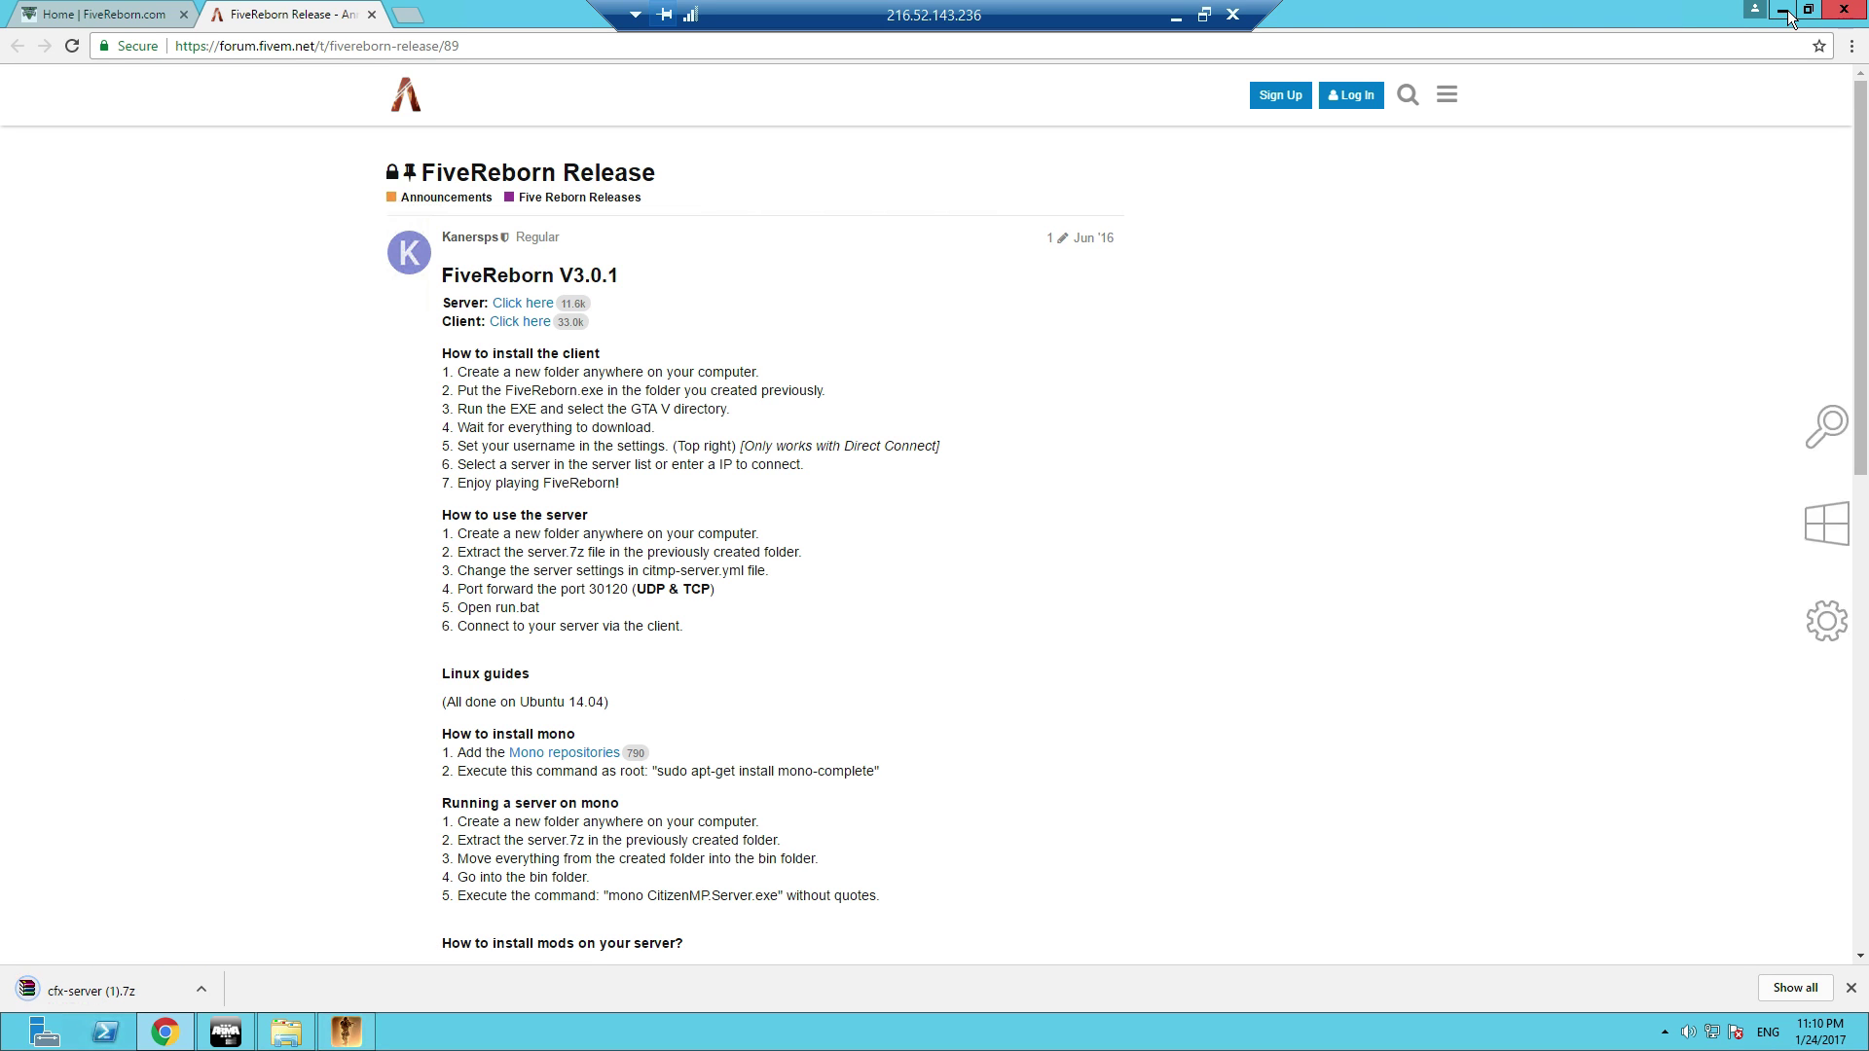
- Create desktop folder DEFAULTGTA SERVER and move cfx-server.7z from Downloads into it
left_click(165, 1032)
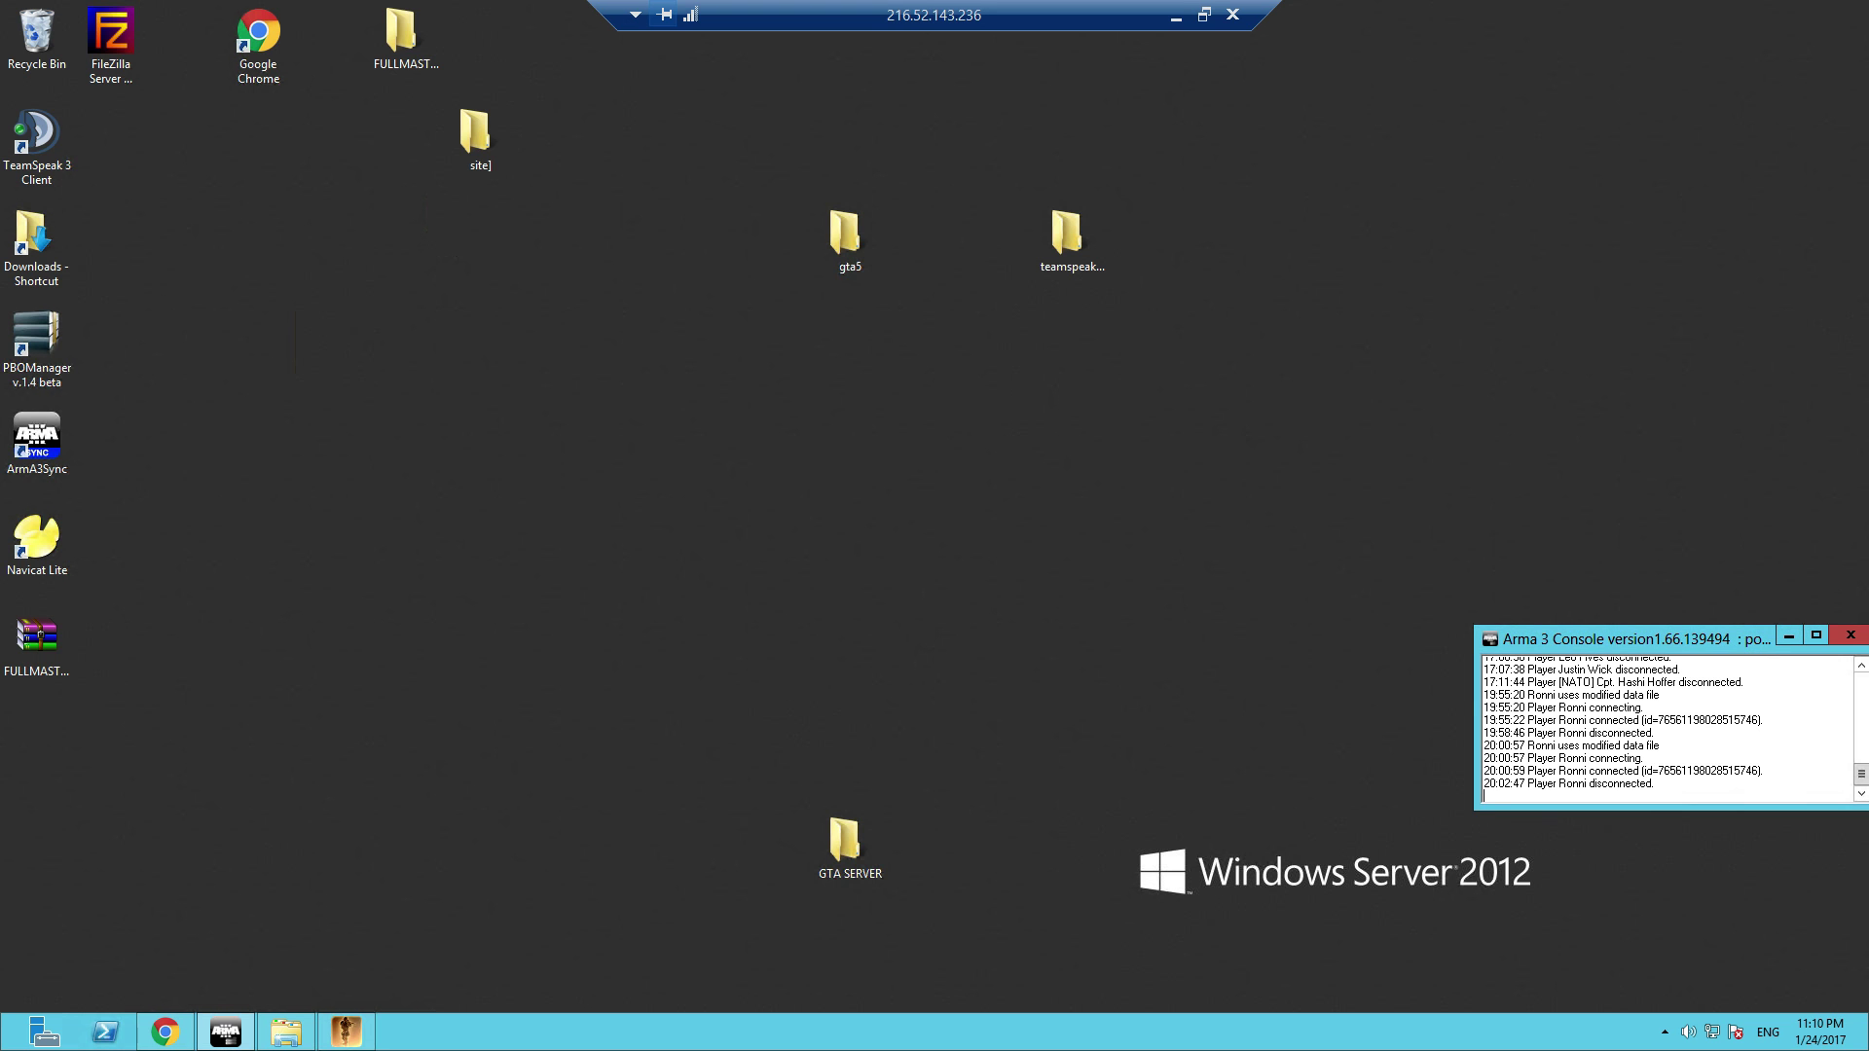
double_click(32, 241)
scroll(613, 698, "down", 1)
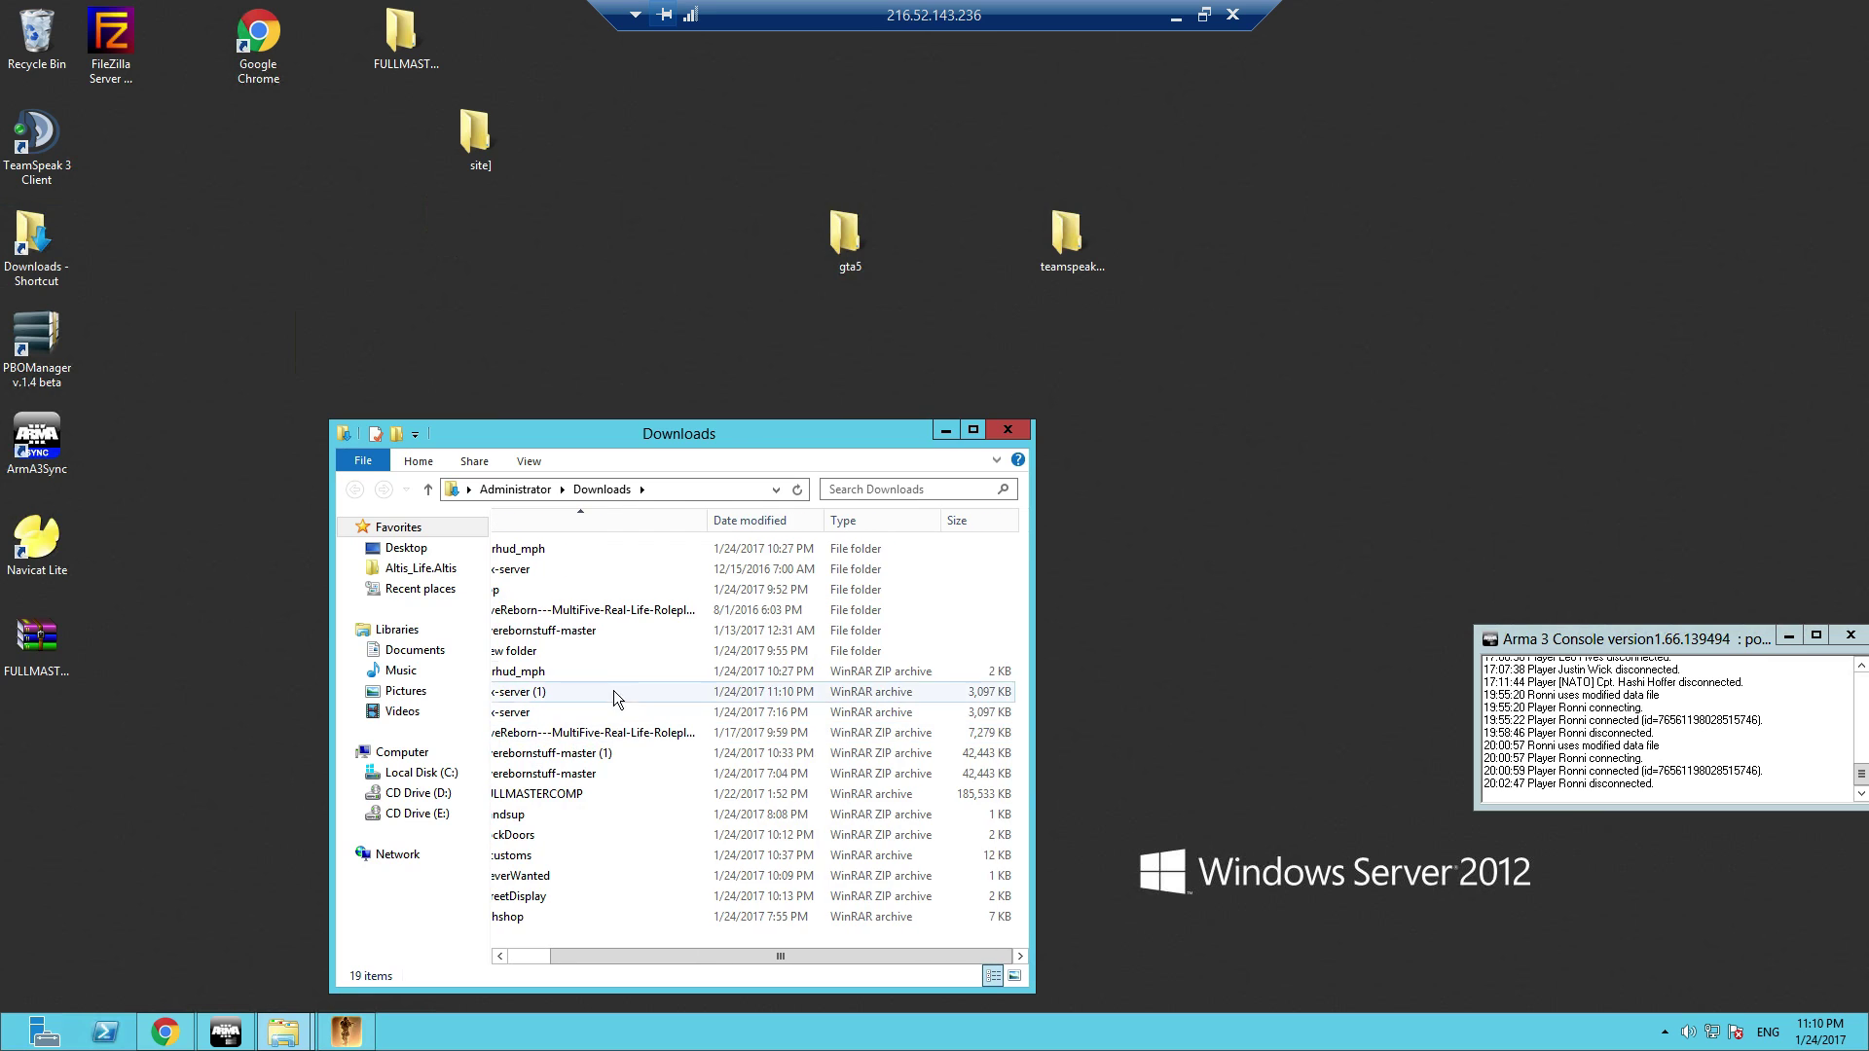
scroll(605, 711, "up", 1)
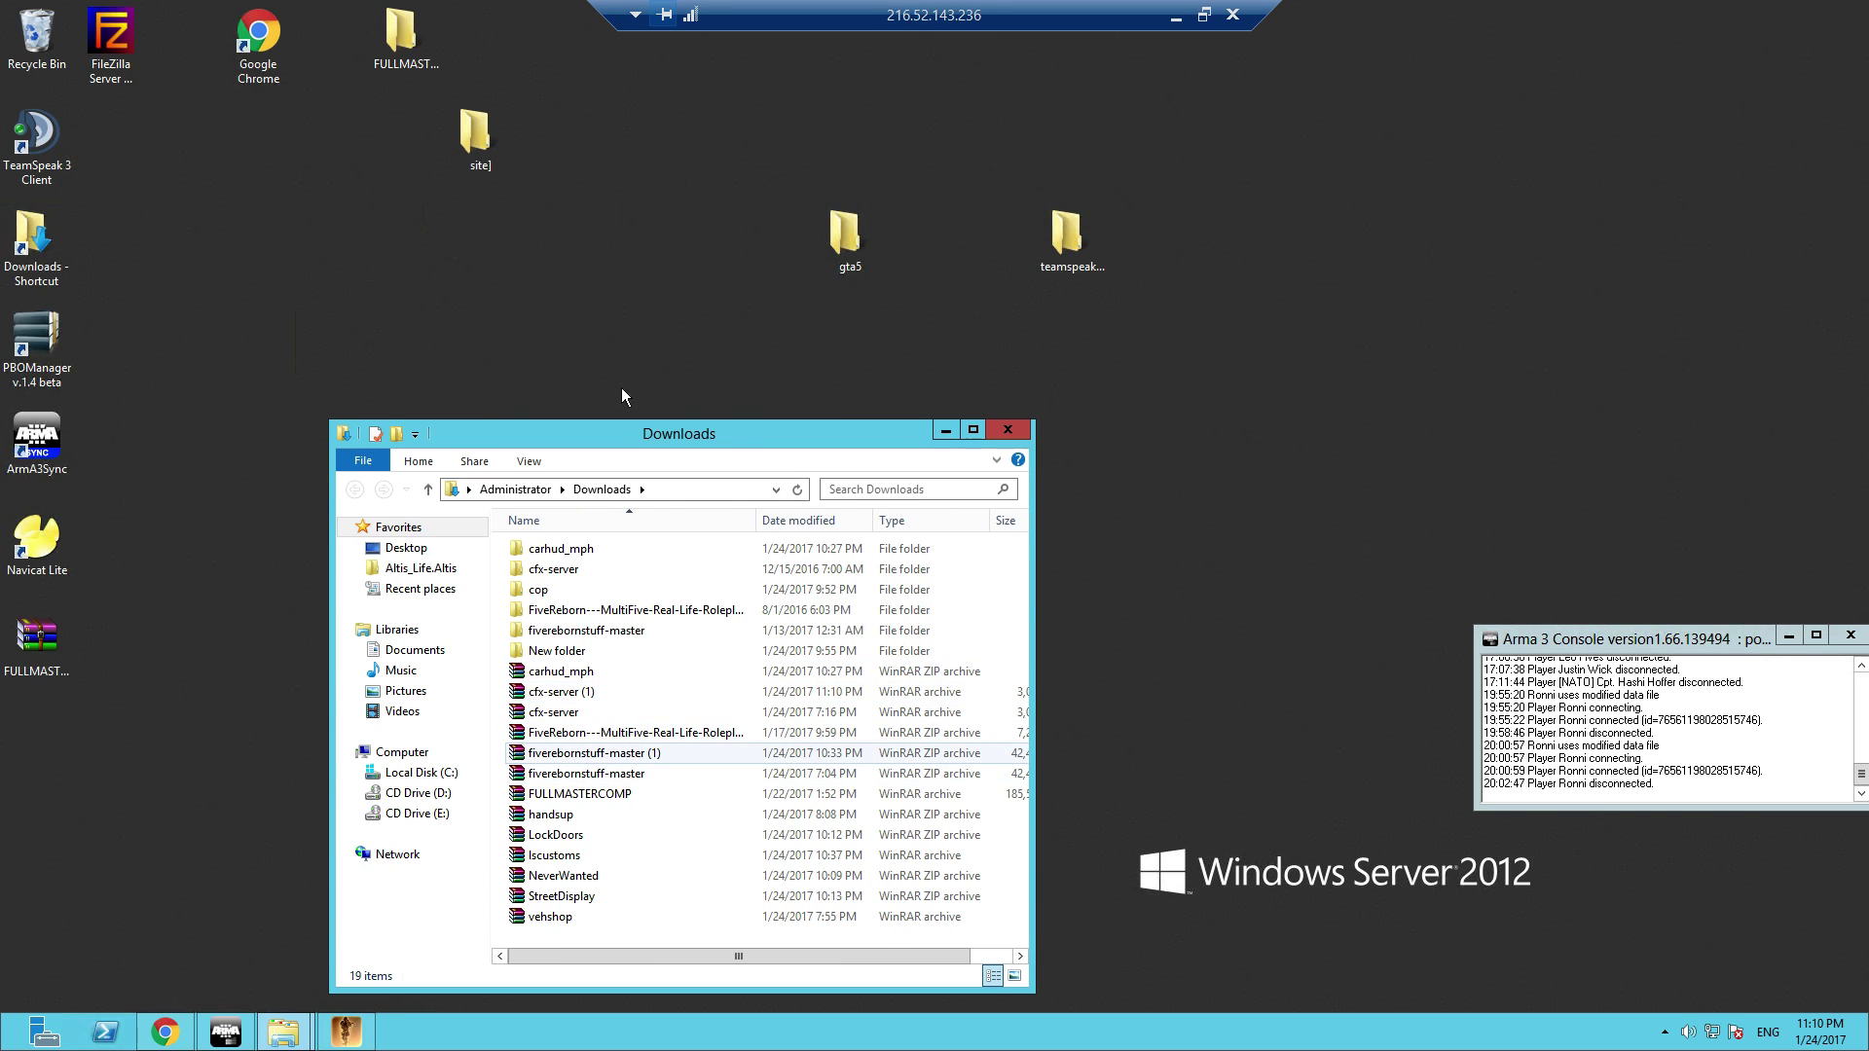
left_click_drag(1071, 320, 1056, 329)
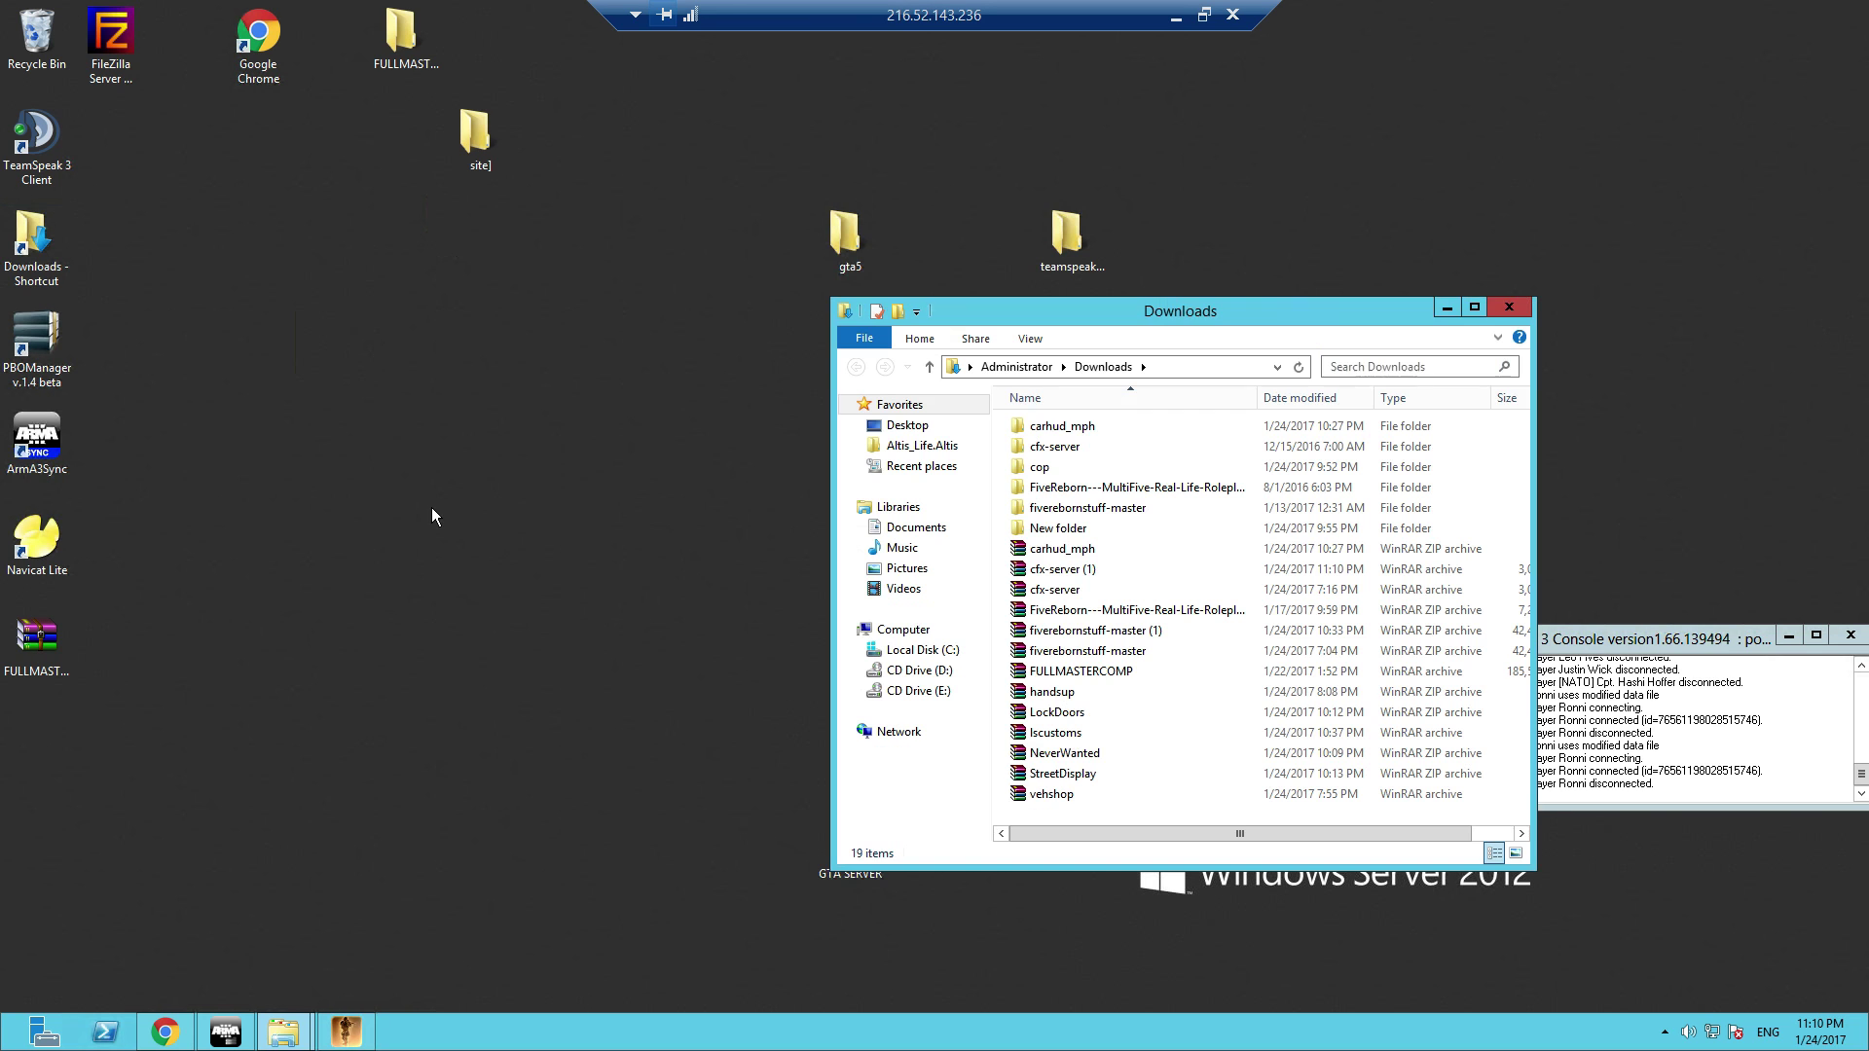
right_click(433, 509)
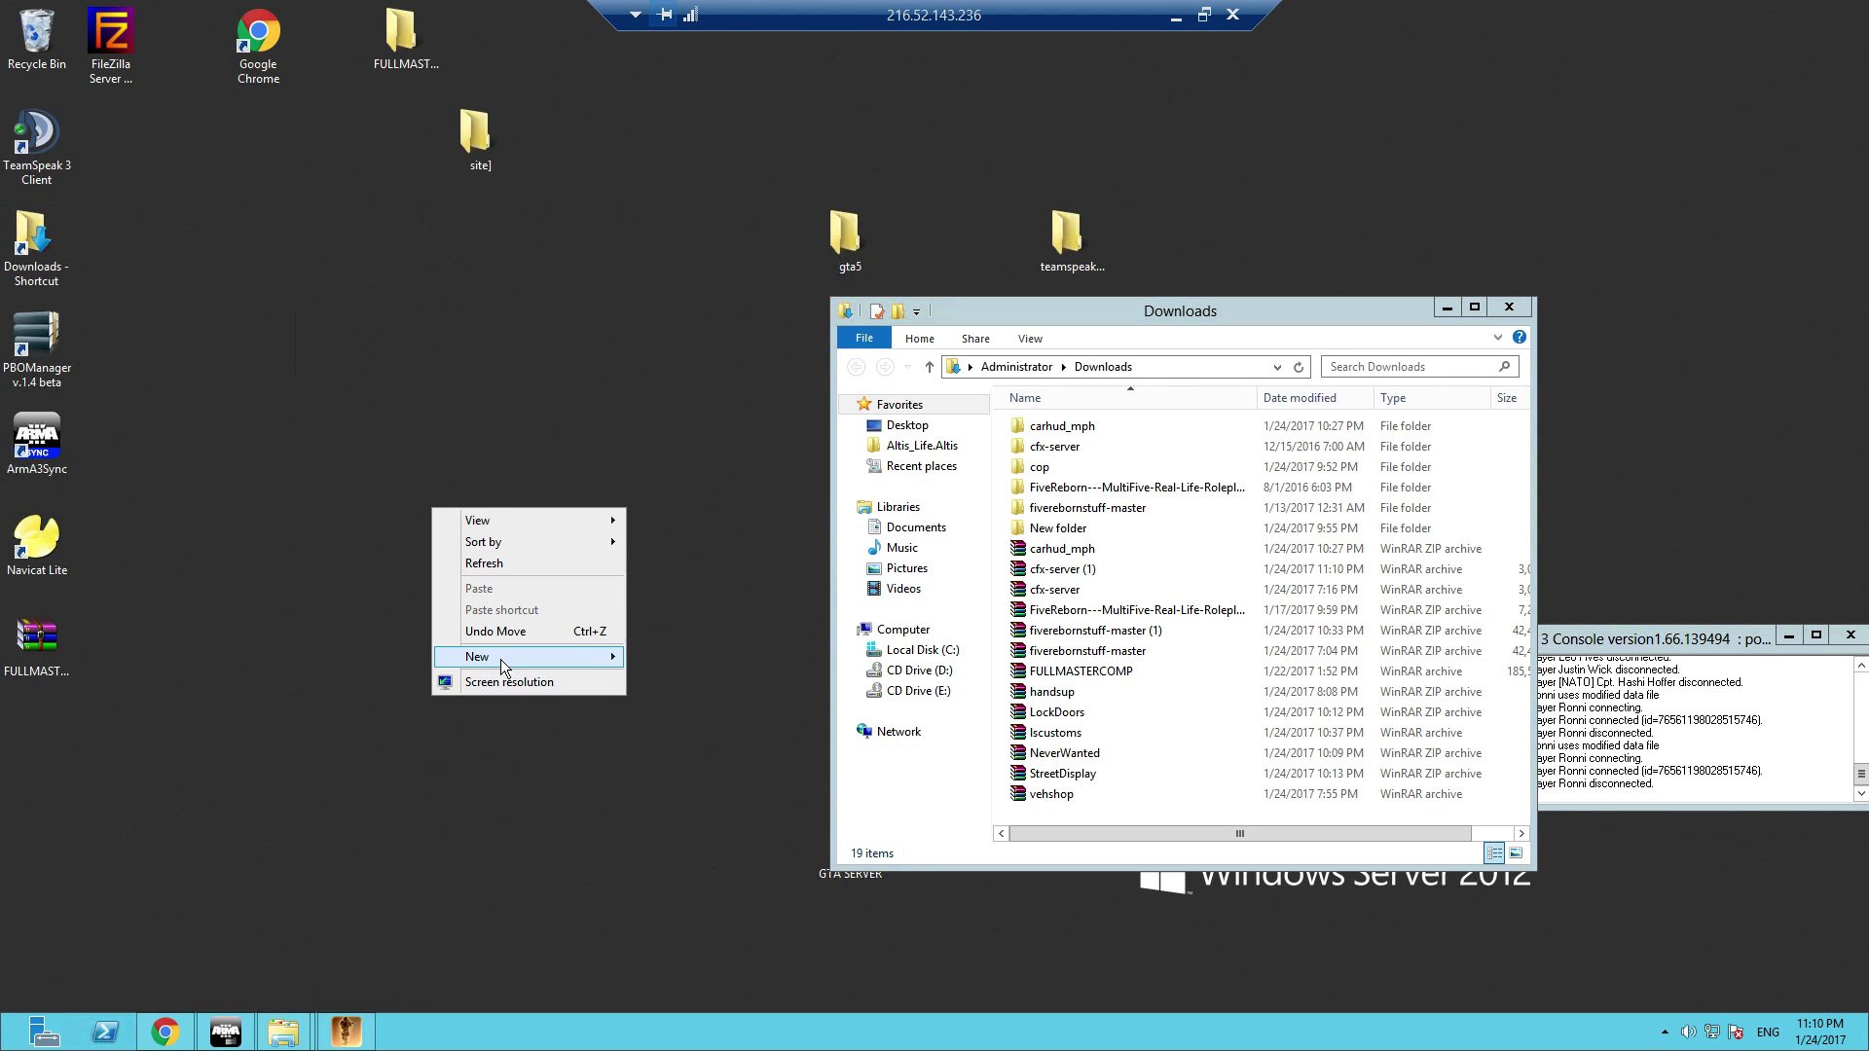
mouse_move(497, 656)
left_click(667, 657)
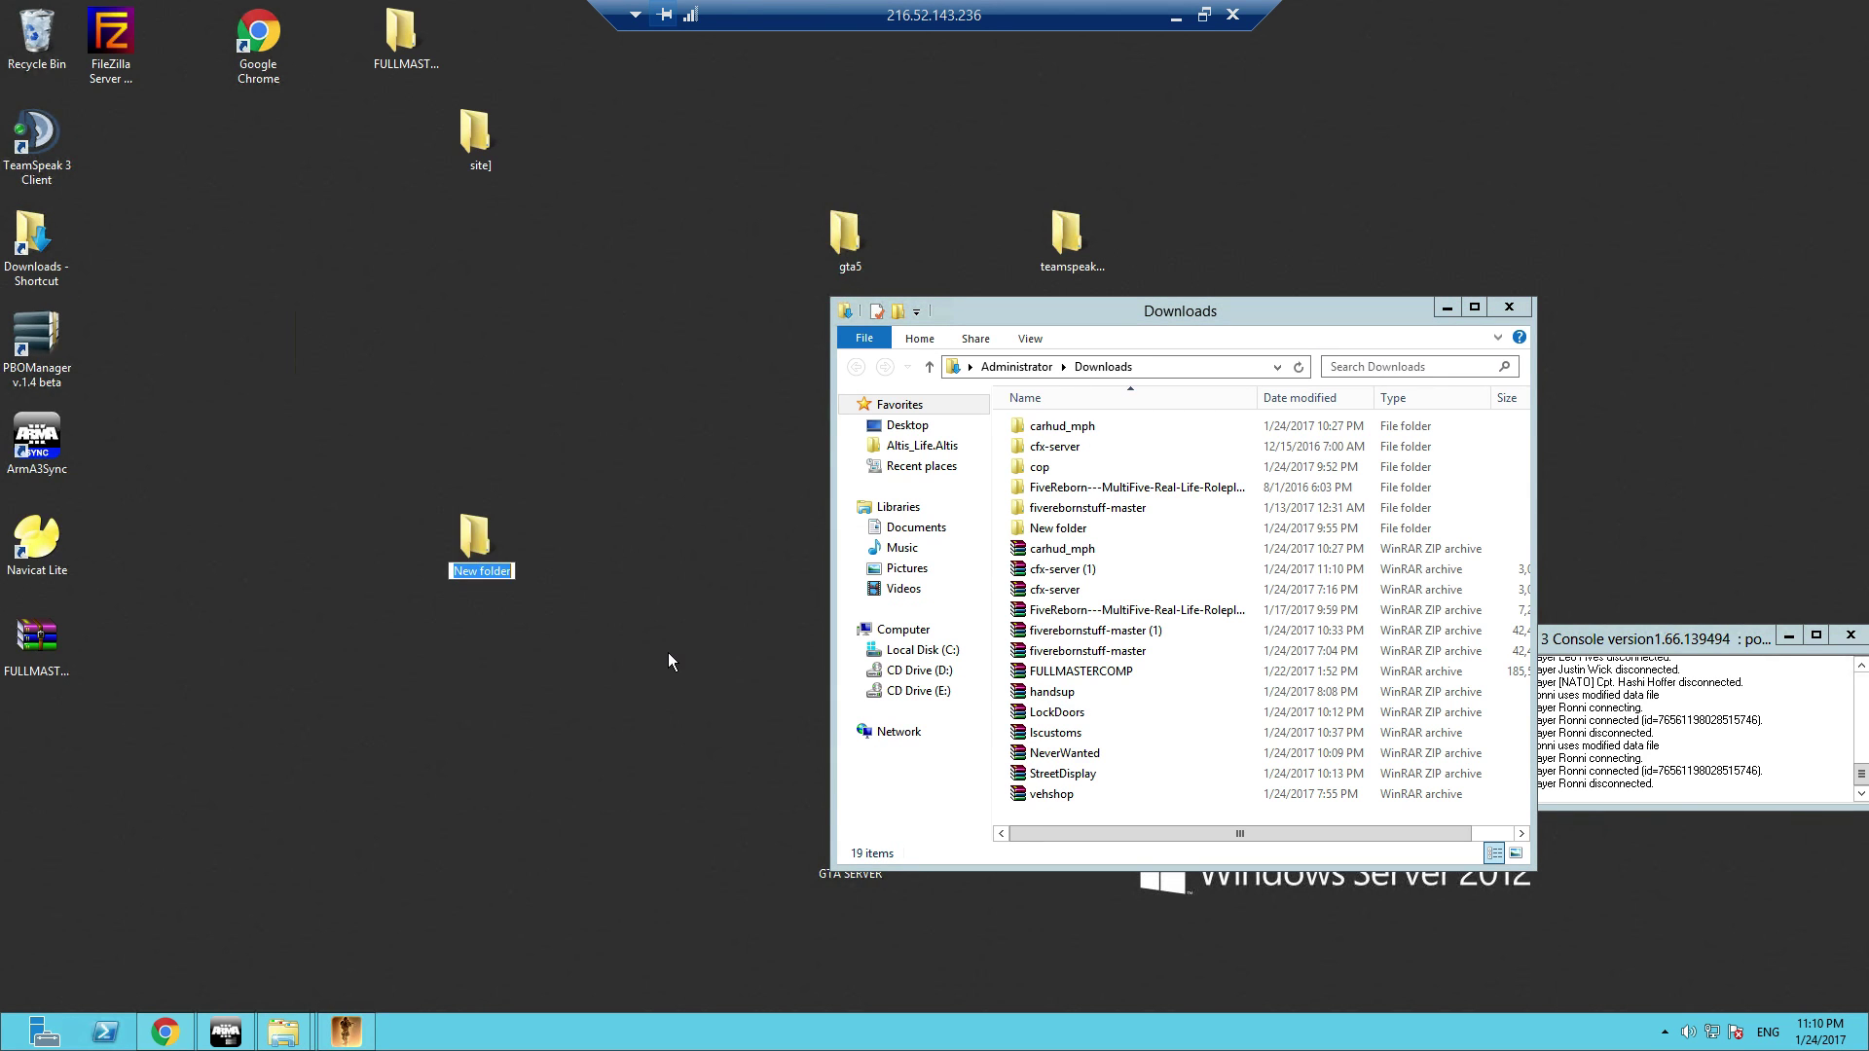
type("DEFAULT")
type("GTA SERVER")
key("Return")
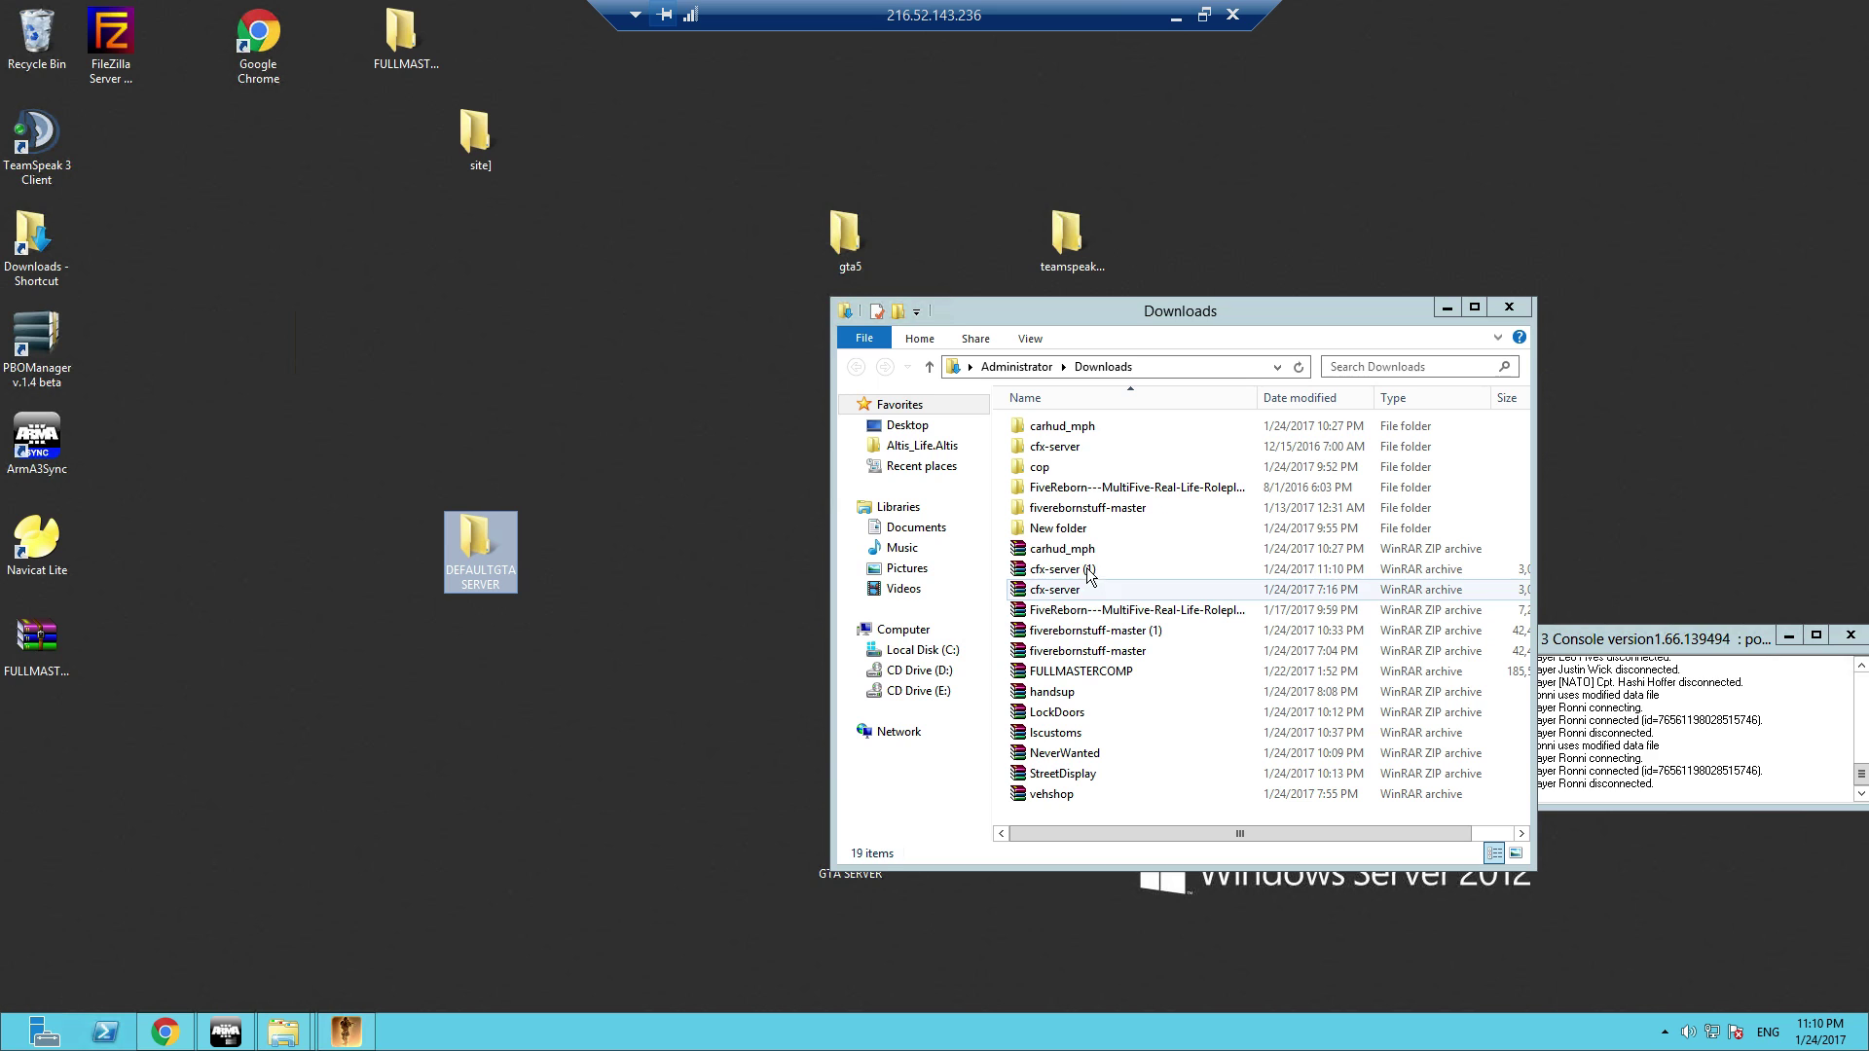
left_click_drag(1084, 589, 473, 554)
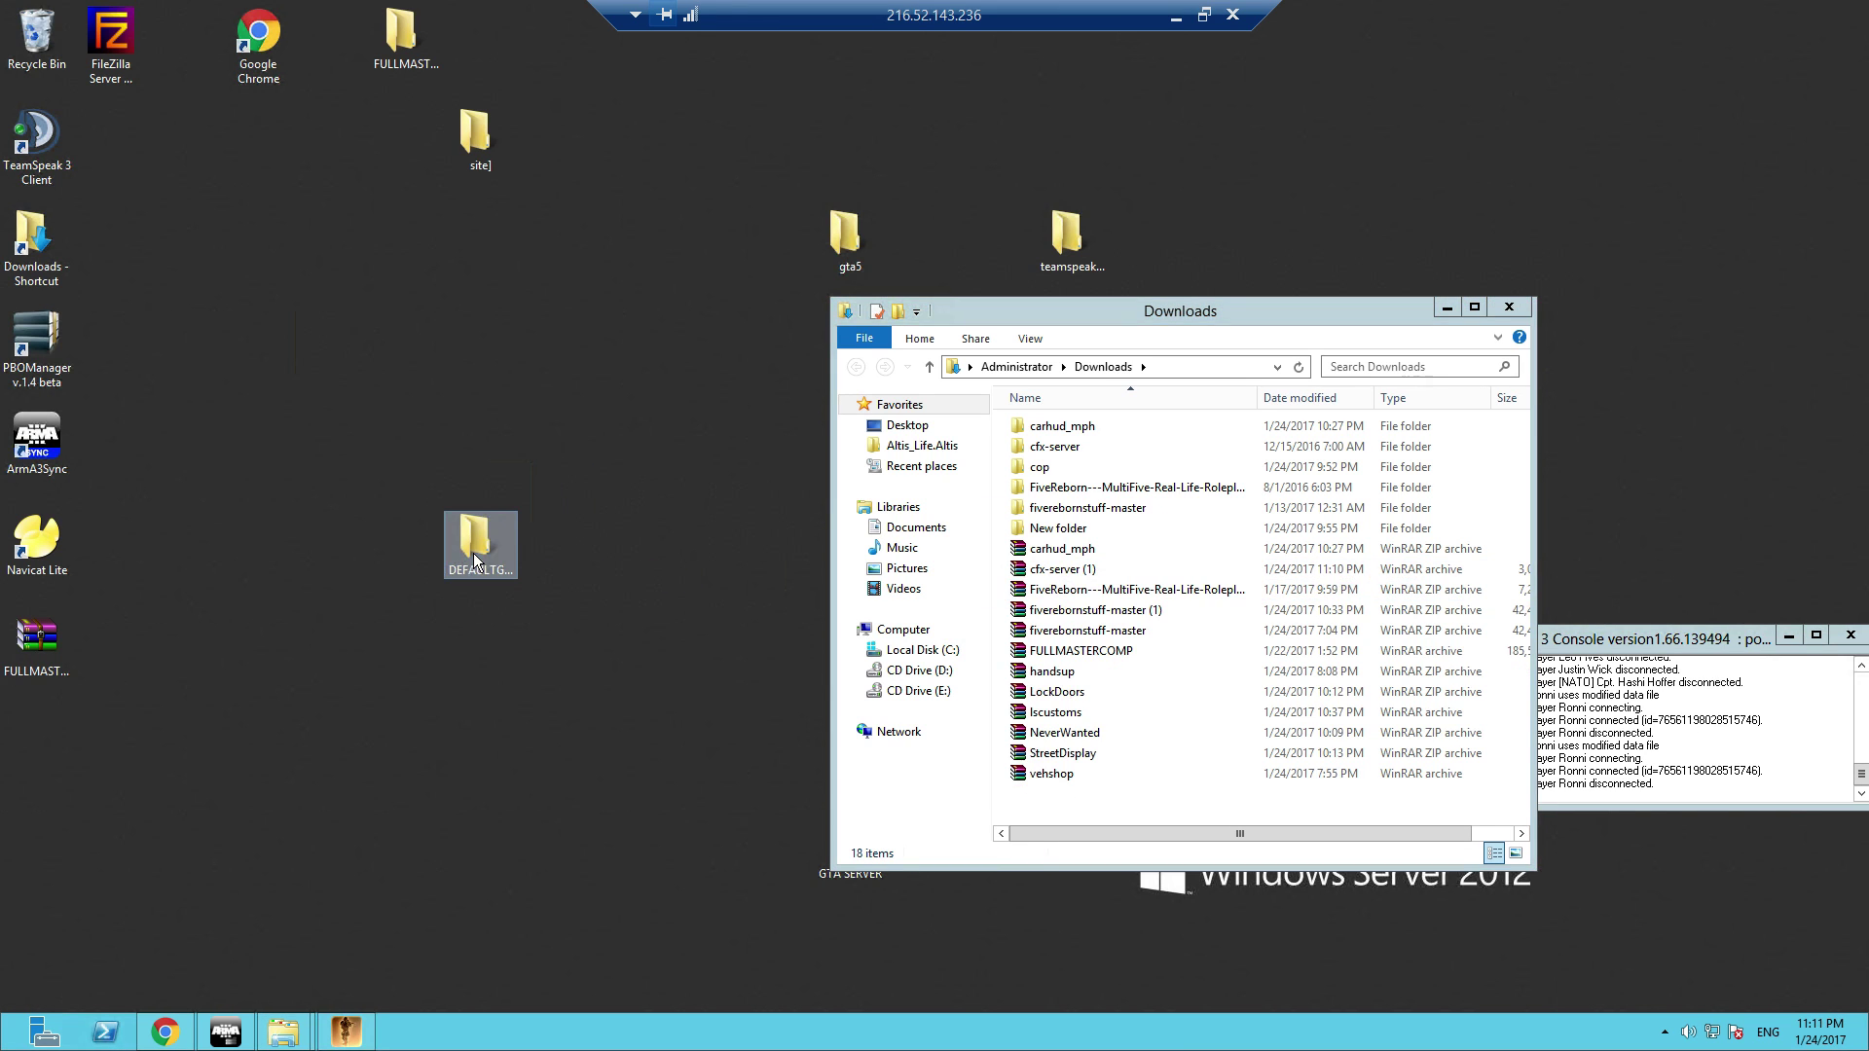
- Extract cfx-server.7z inside DEFAULTGTASERVER and open the cfx-server folder to reach citmp-server.yml
double_click(473, 554)
right_click(1054, 453)
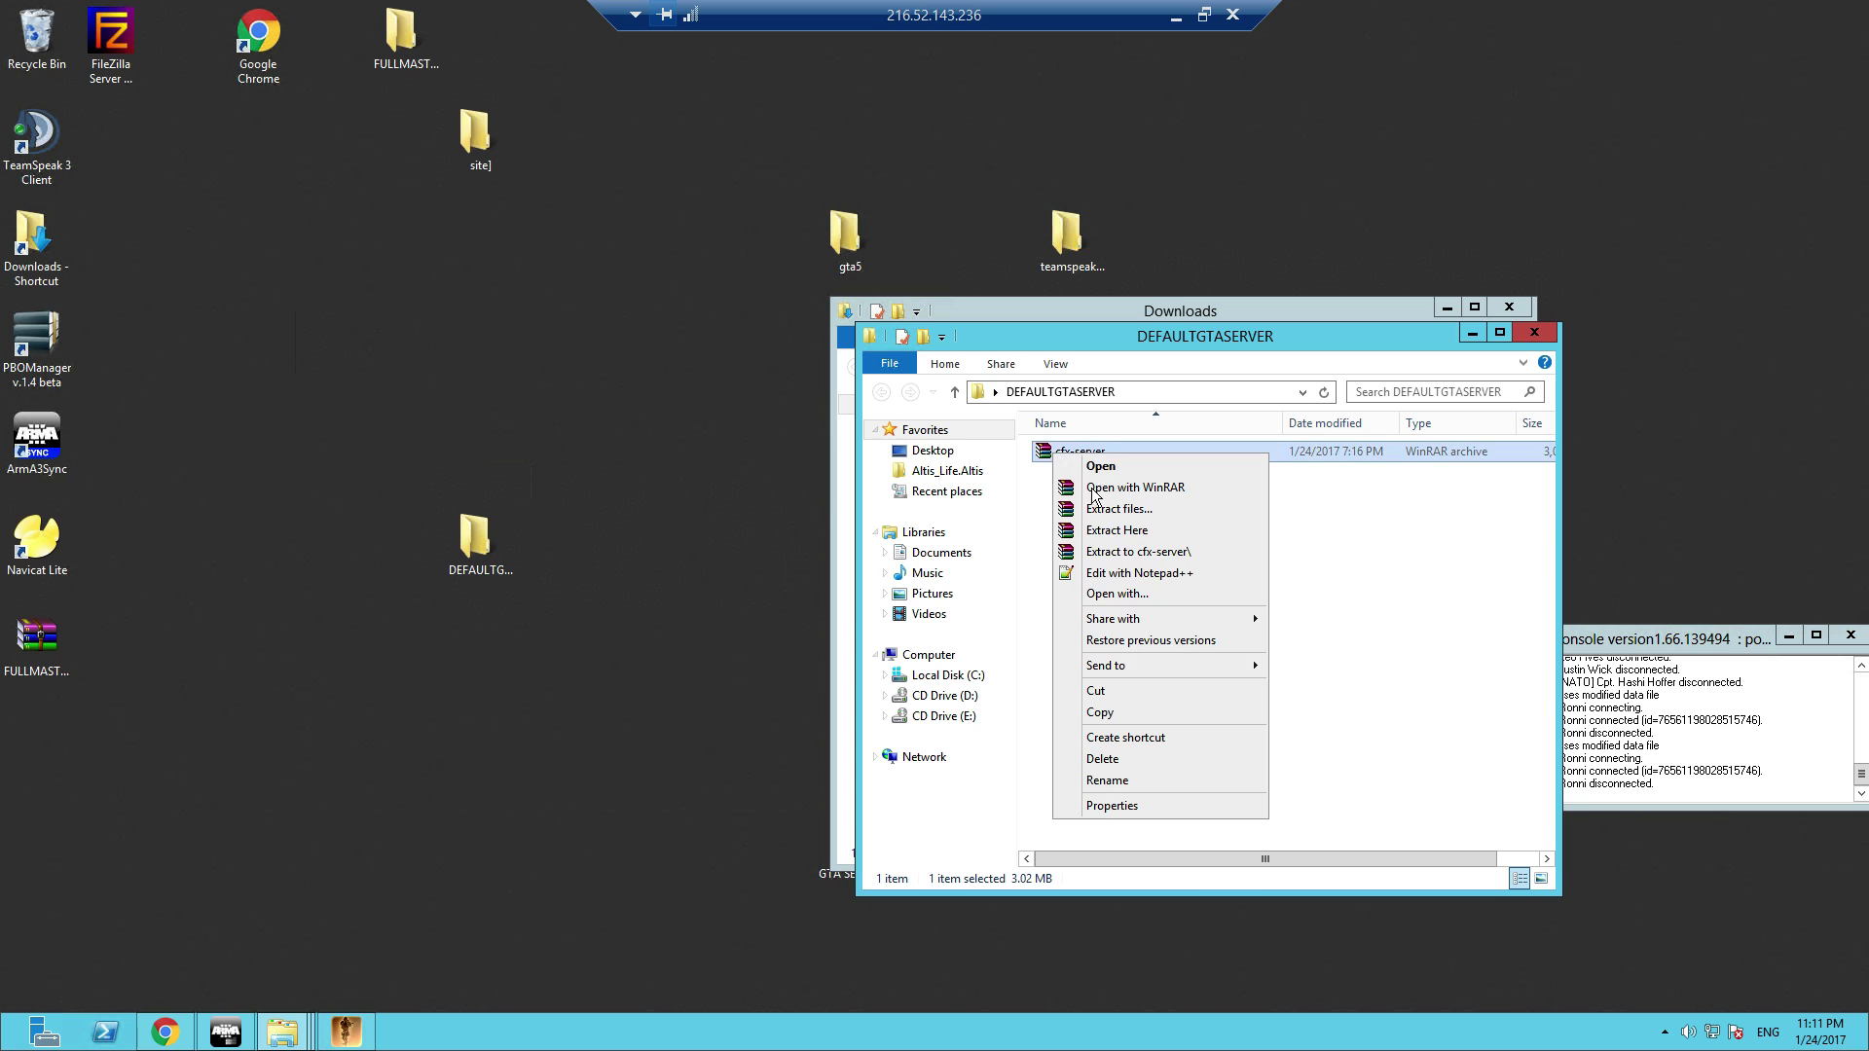
left_click(1099, 529)
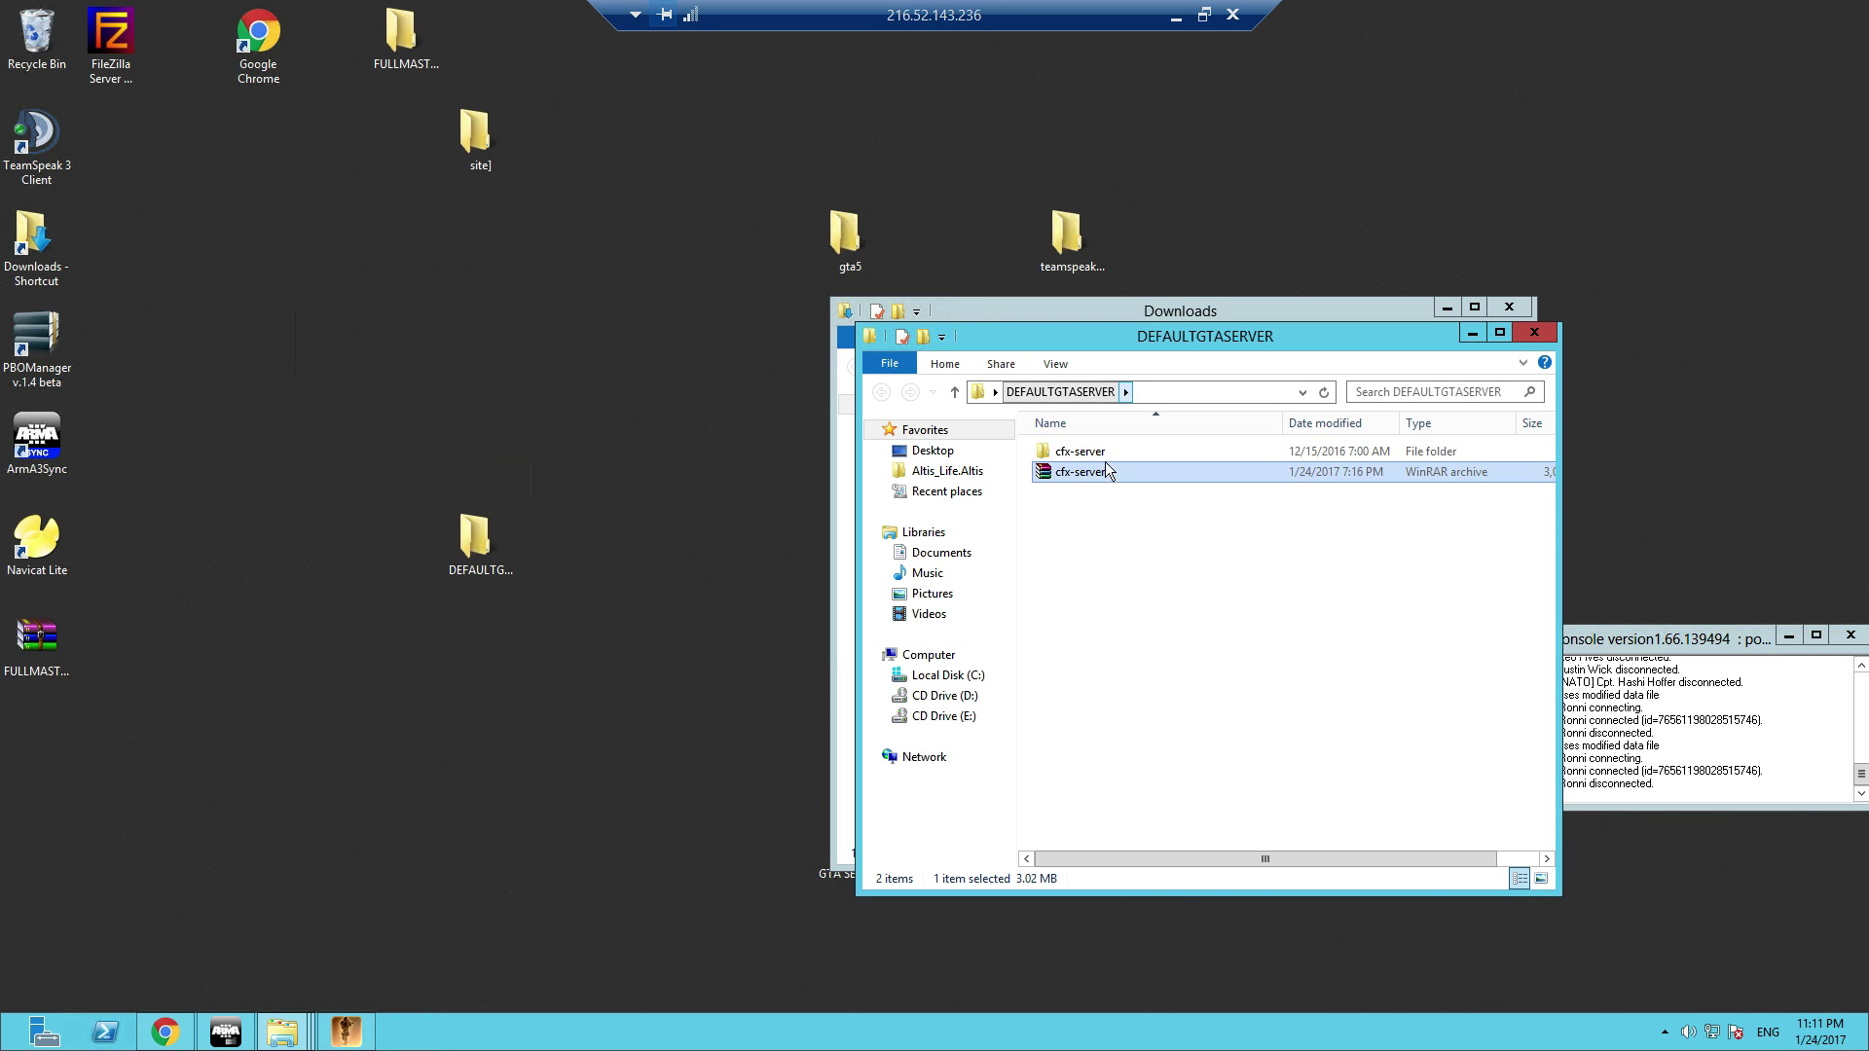
double_click(1099, 453)
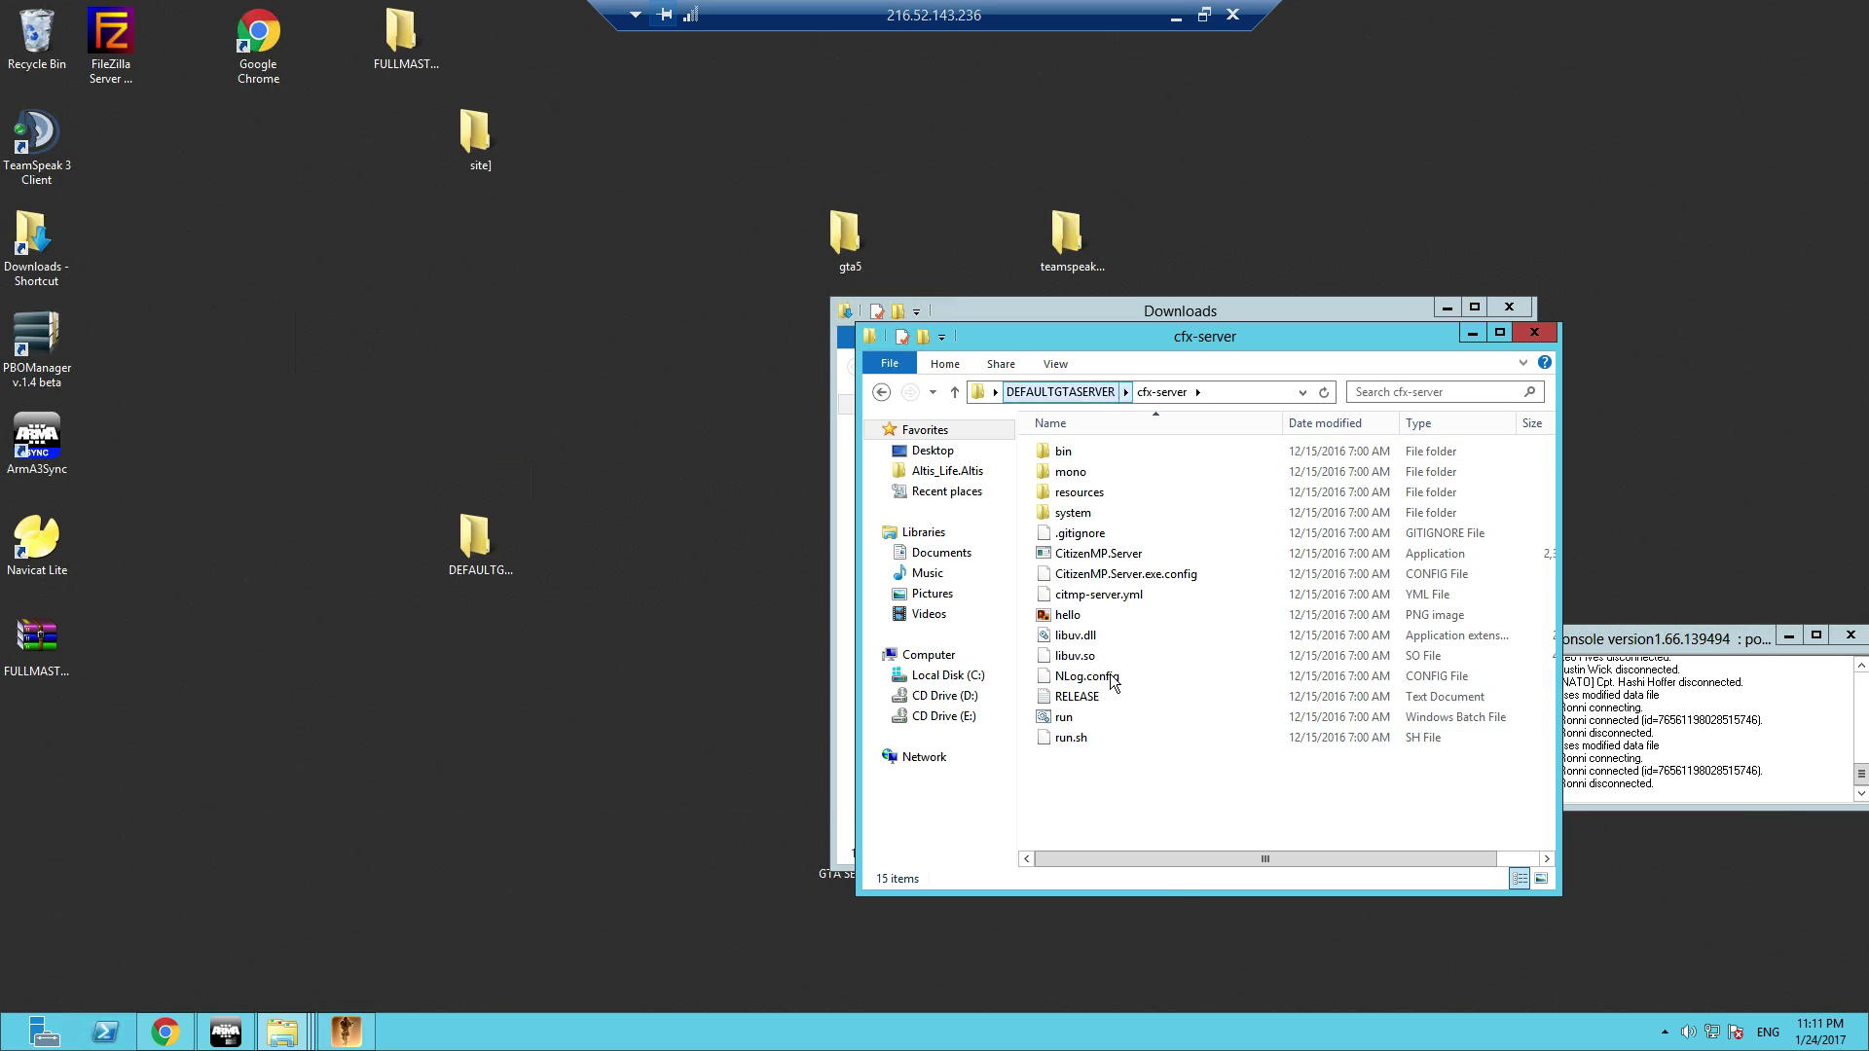
right_click(1092, 599)
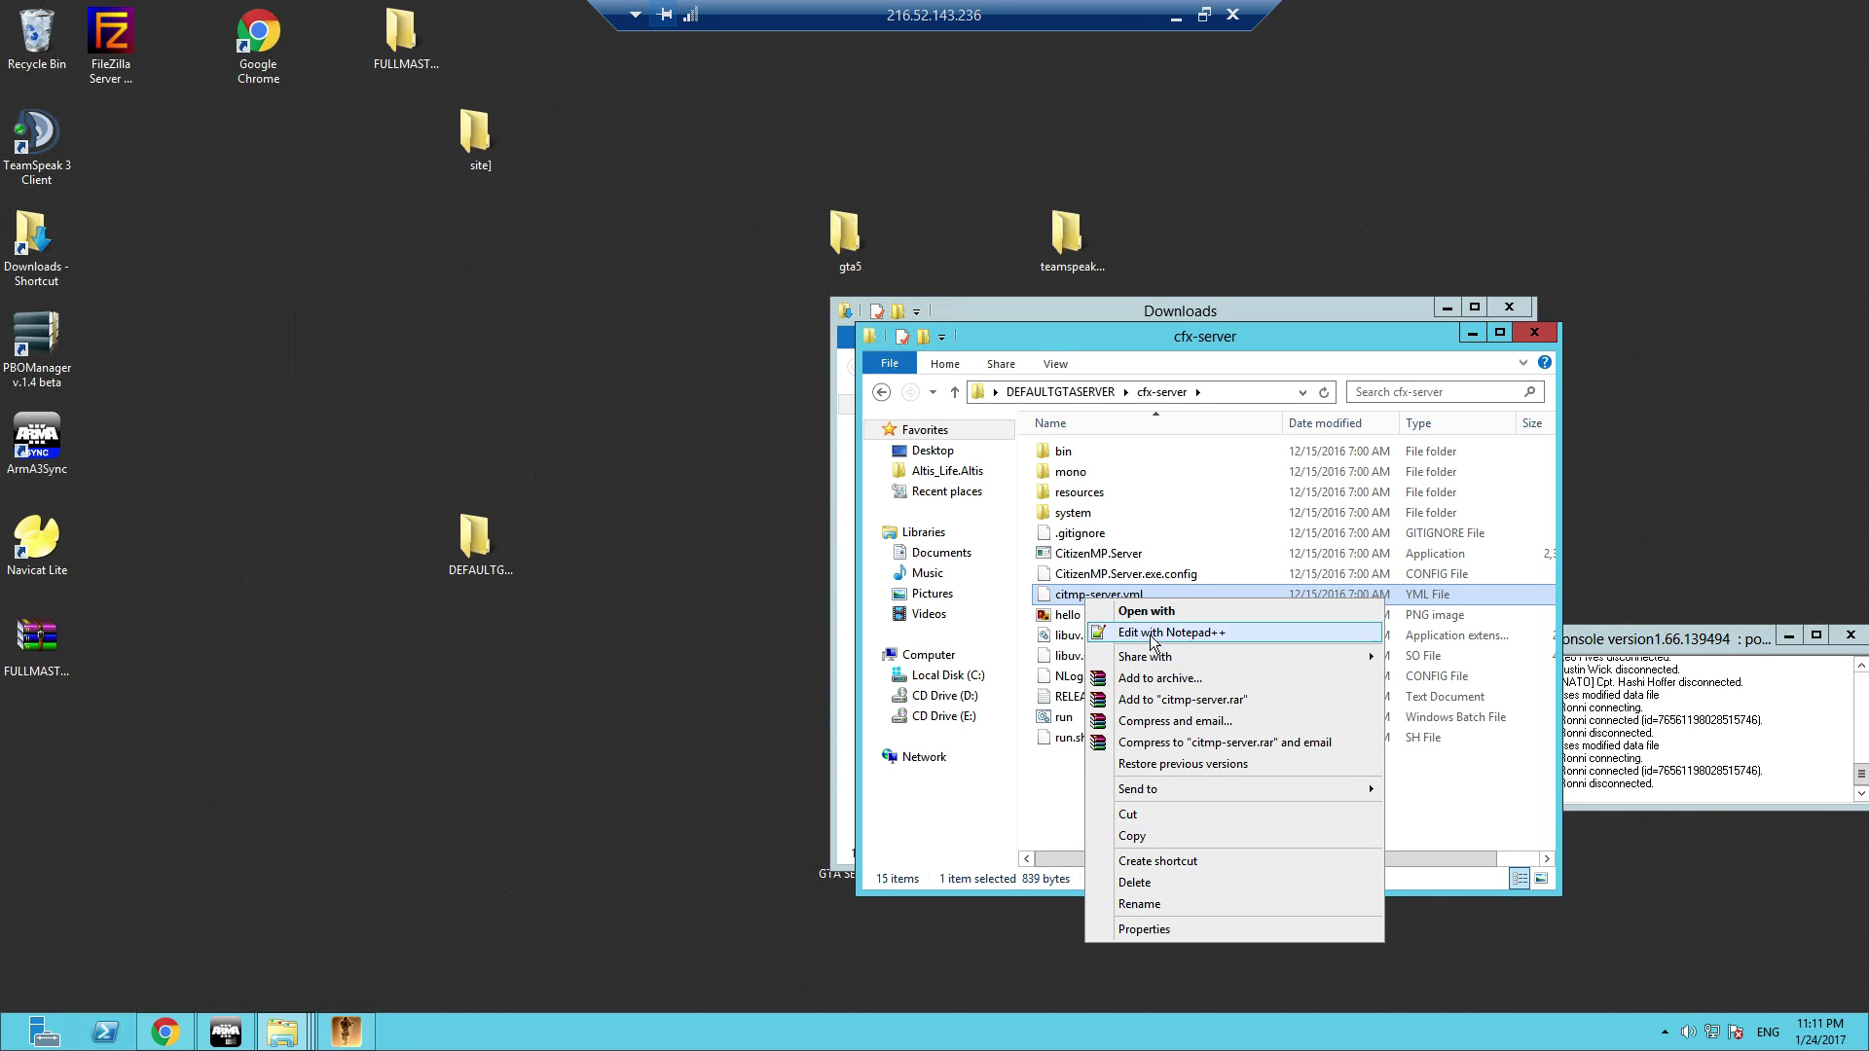
- Change the Hostname in citmp-server.yml to 'RIBS DANK MEMES' in Notepad++ and save it
left_click(1169, 632)
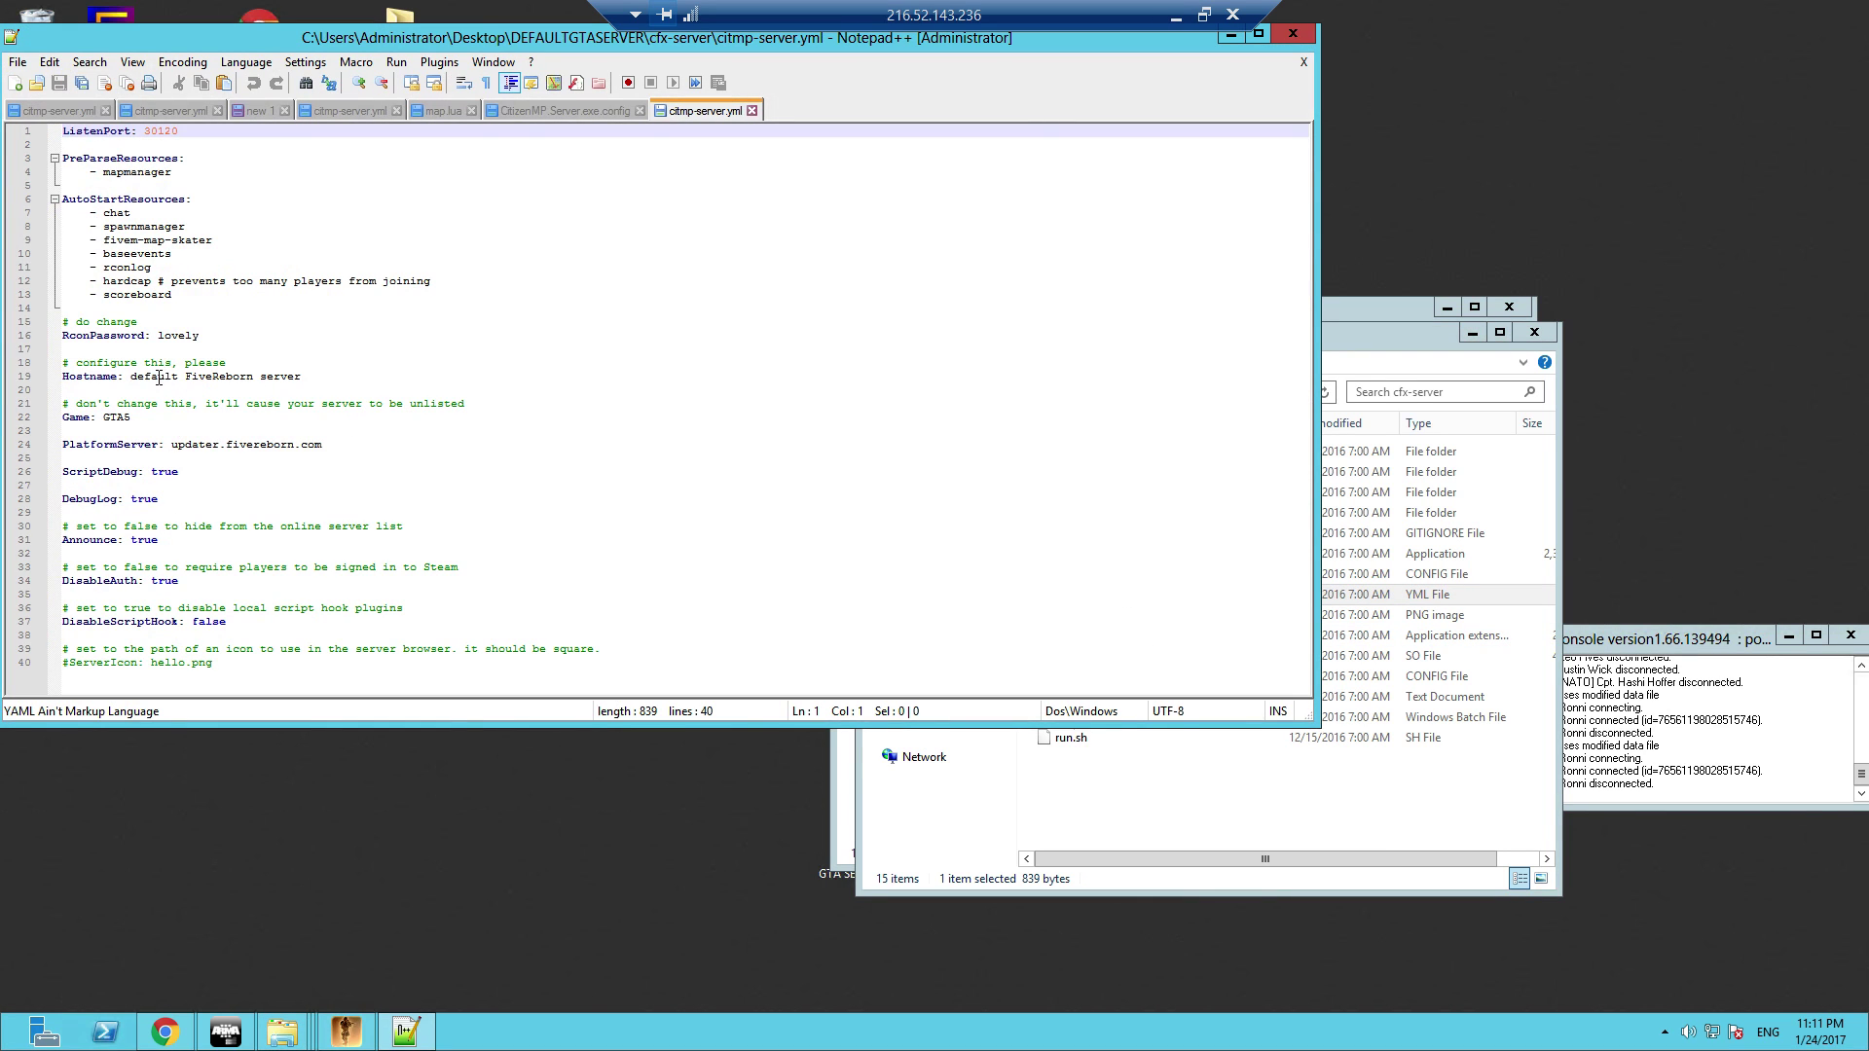
left_click_drag(172, 444, 323, 444)
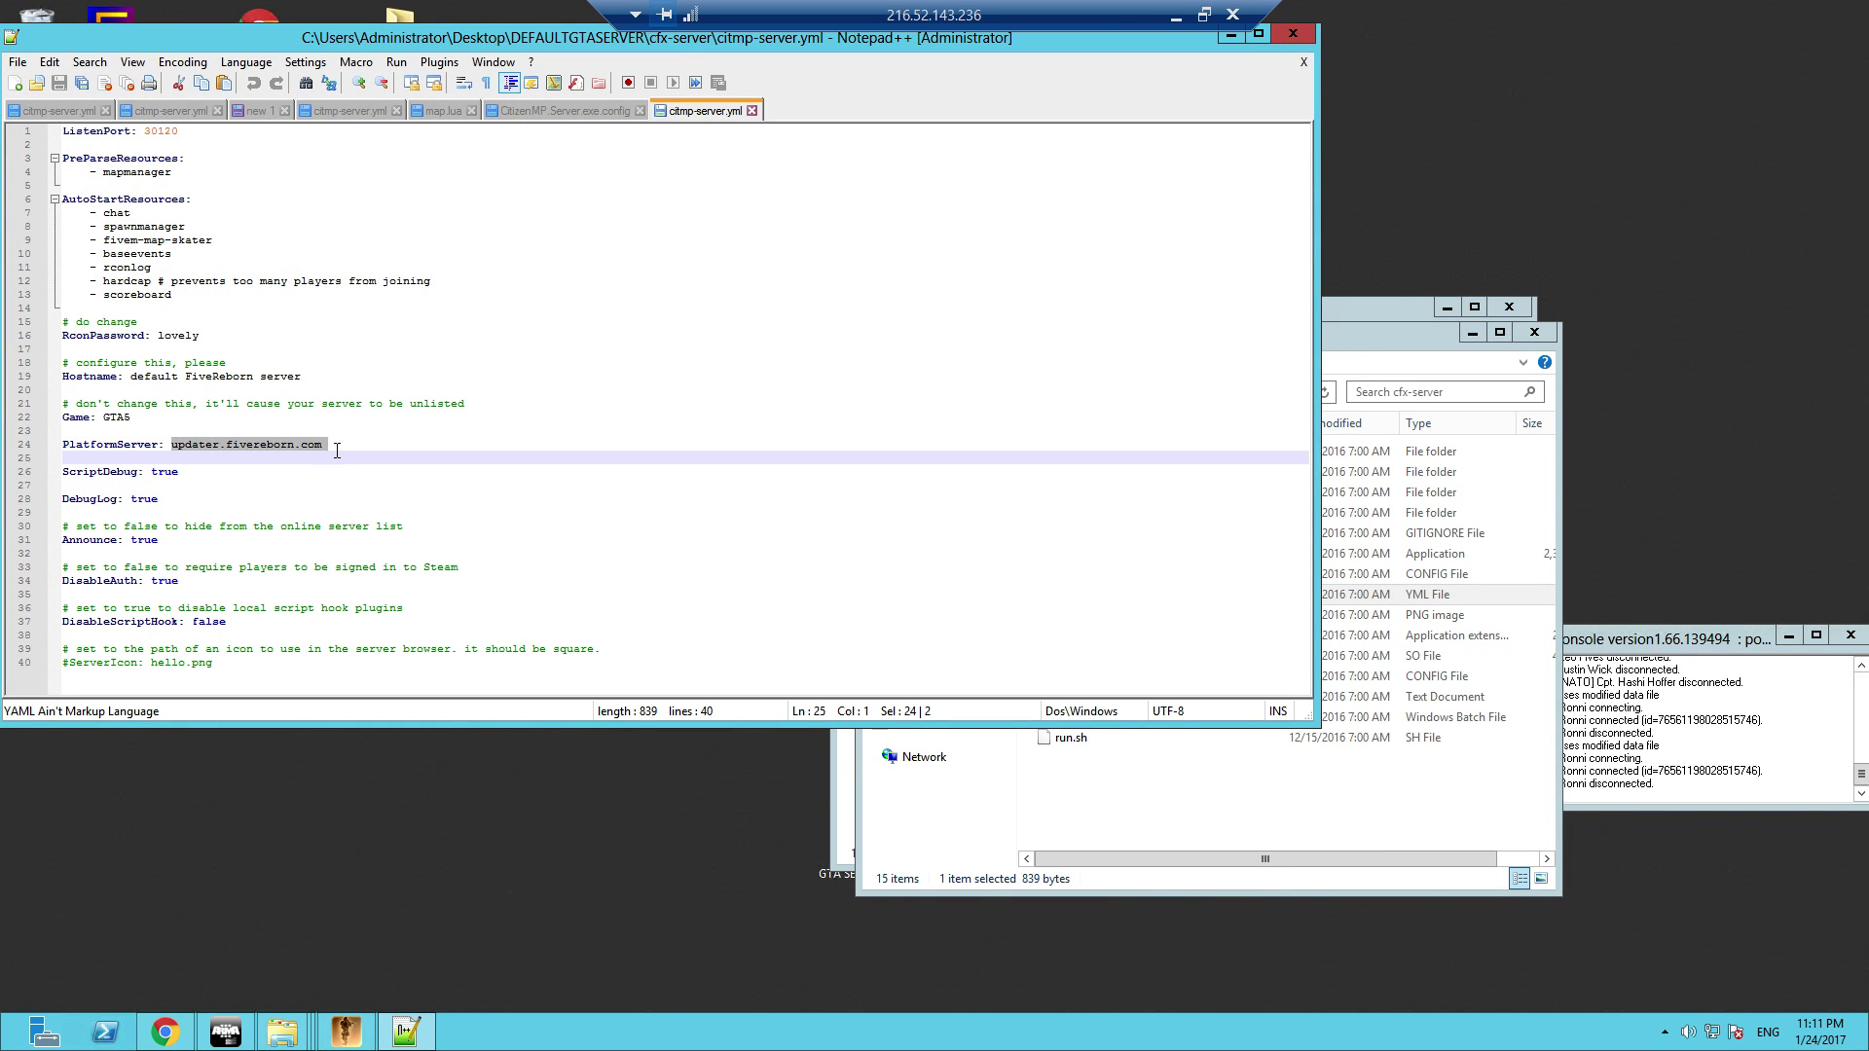
left_click(131, 376)
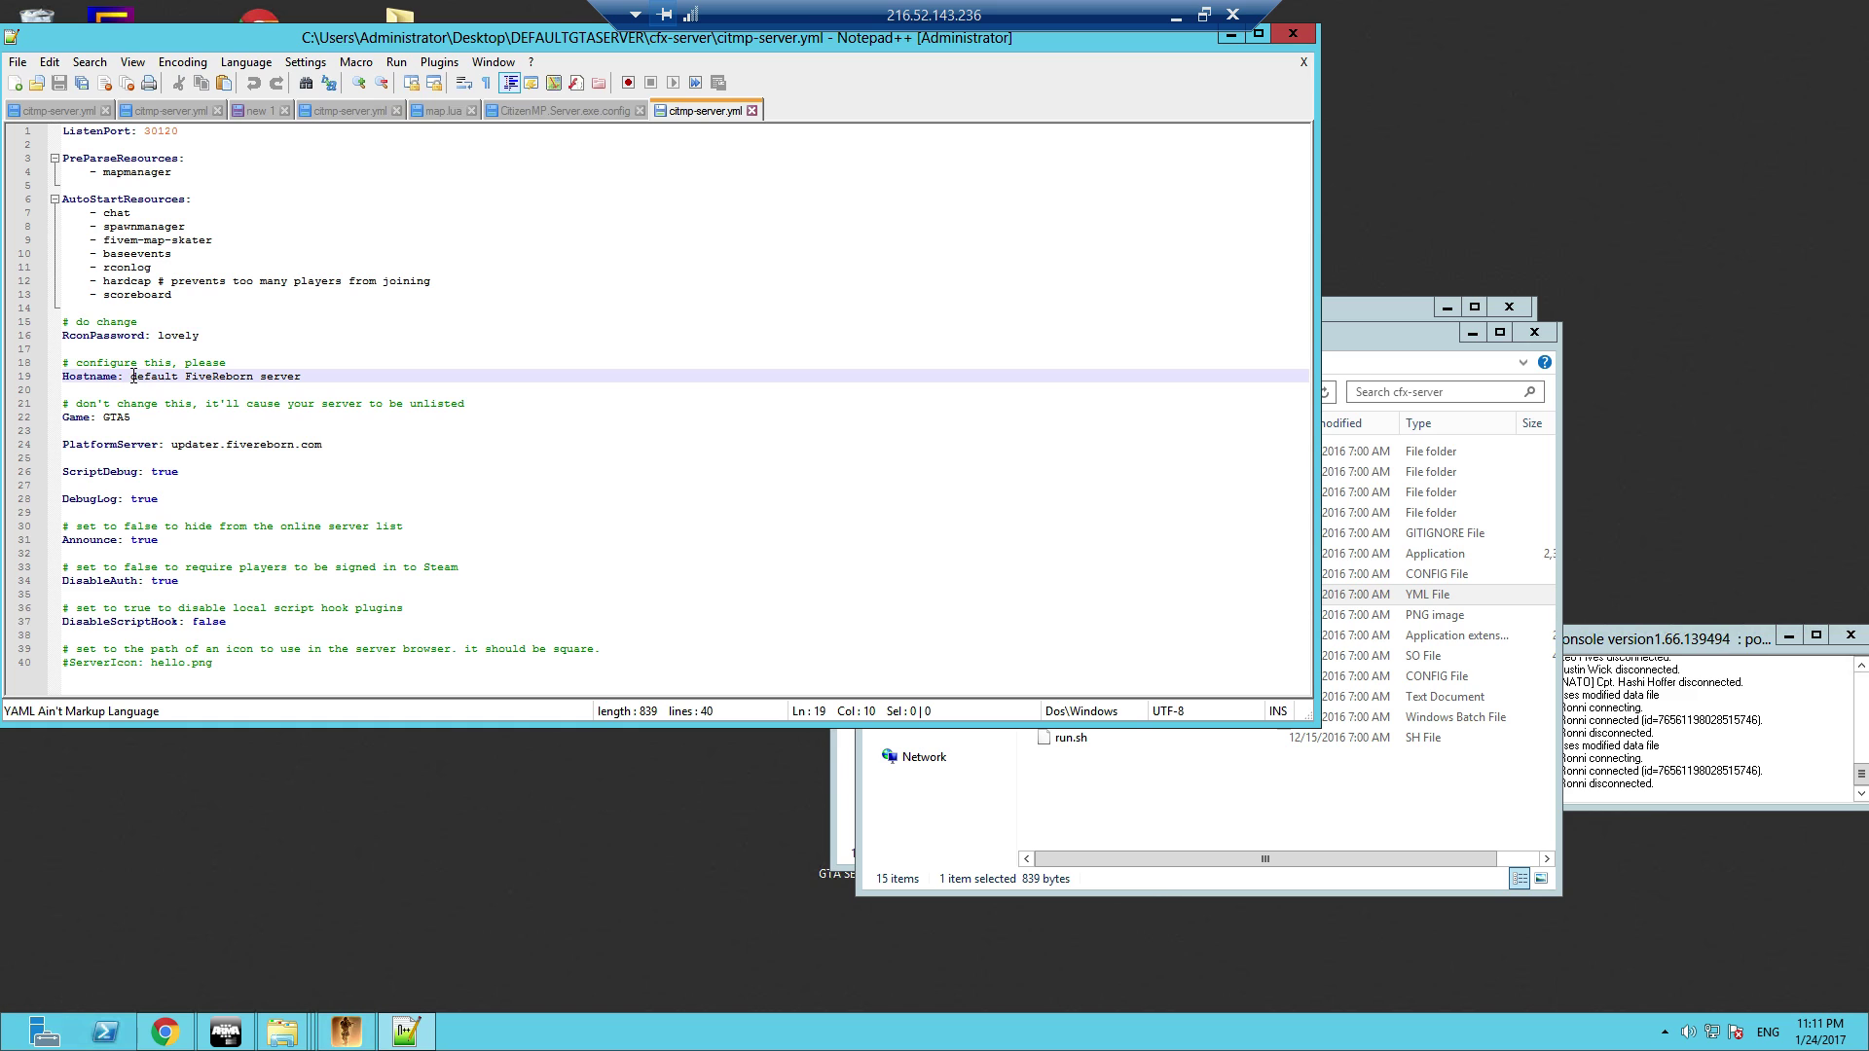
left_click_drag(131, 377, 304, 378)
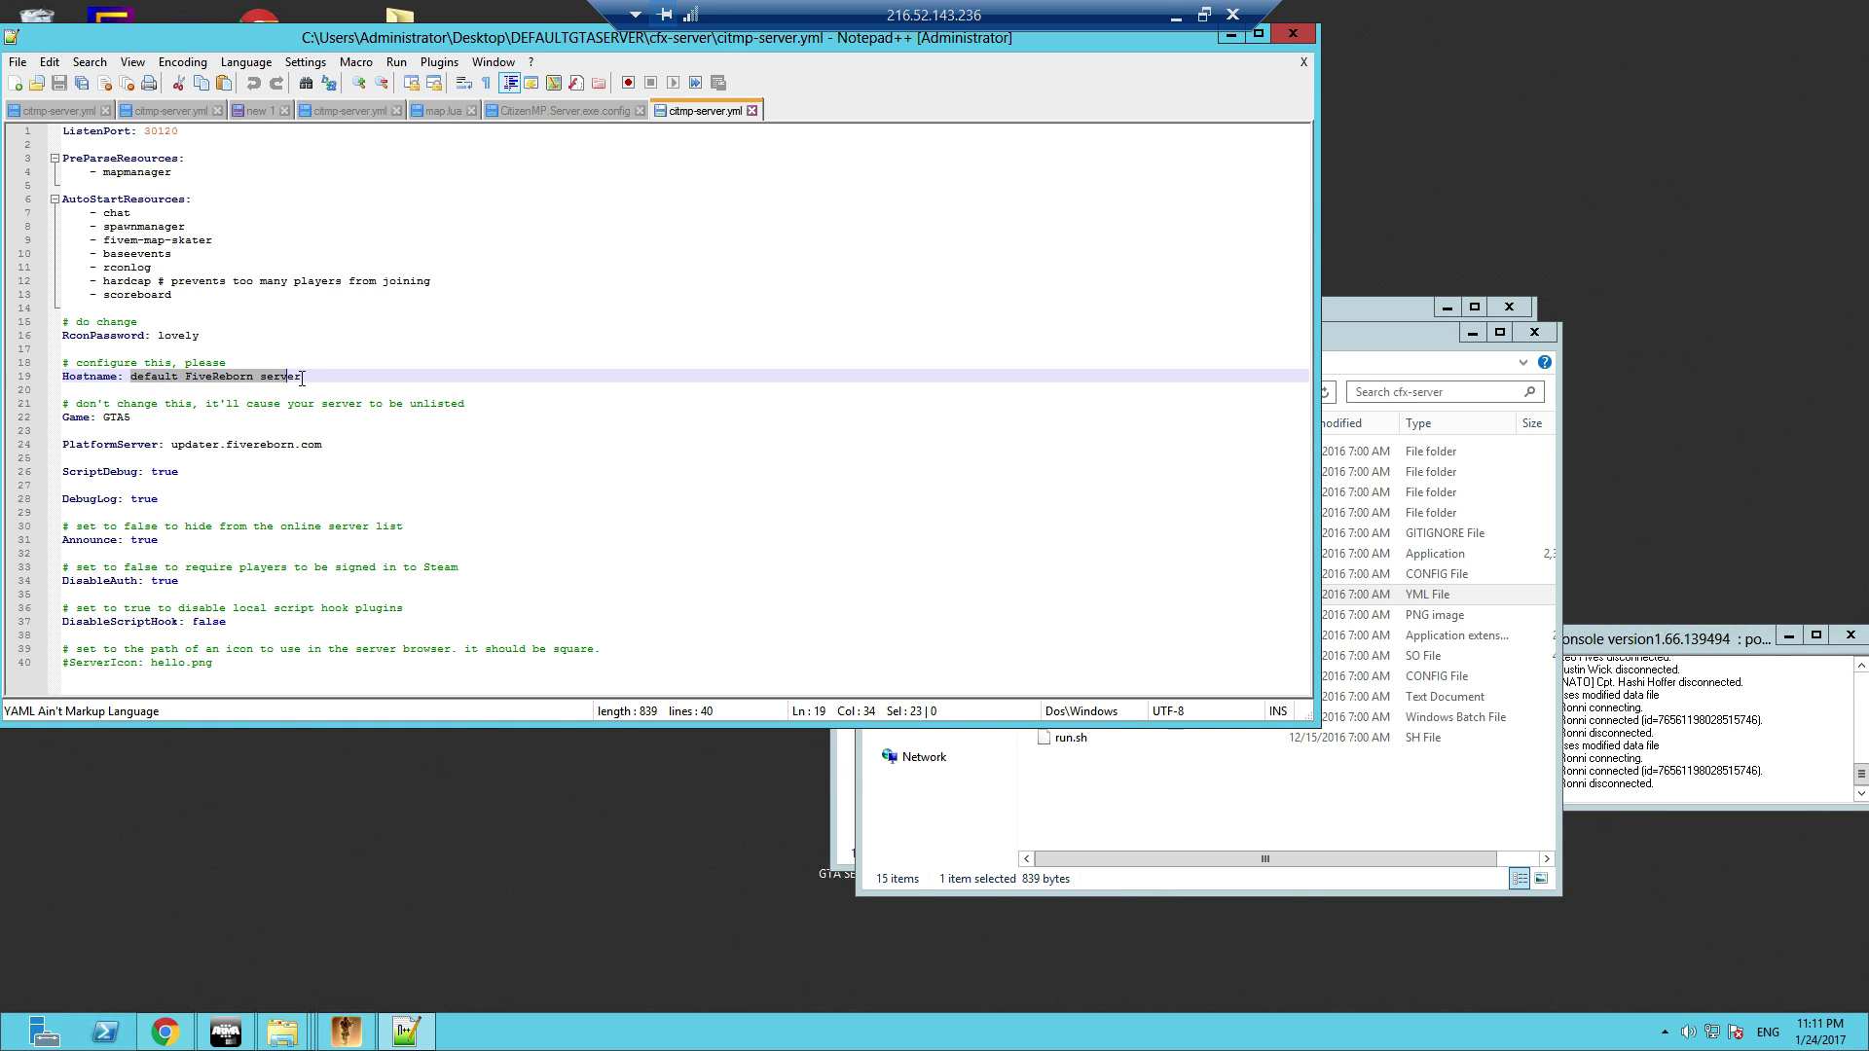
type("RIBS DANK")
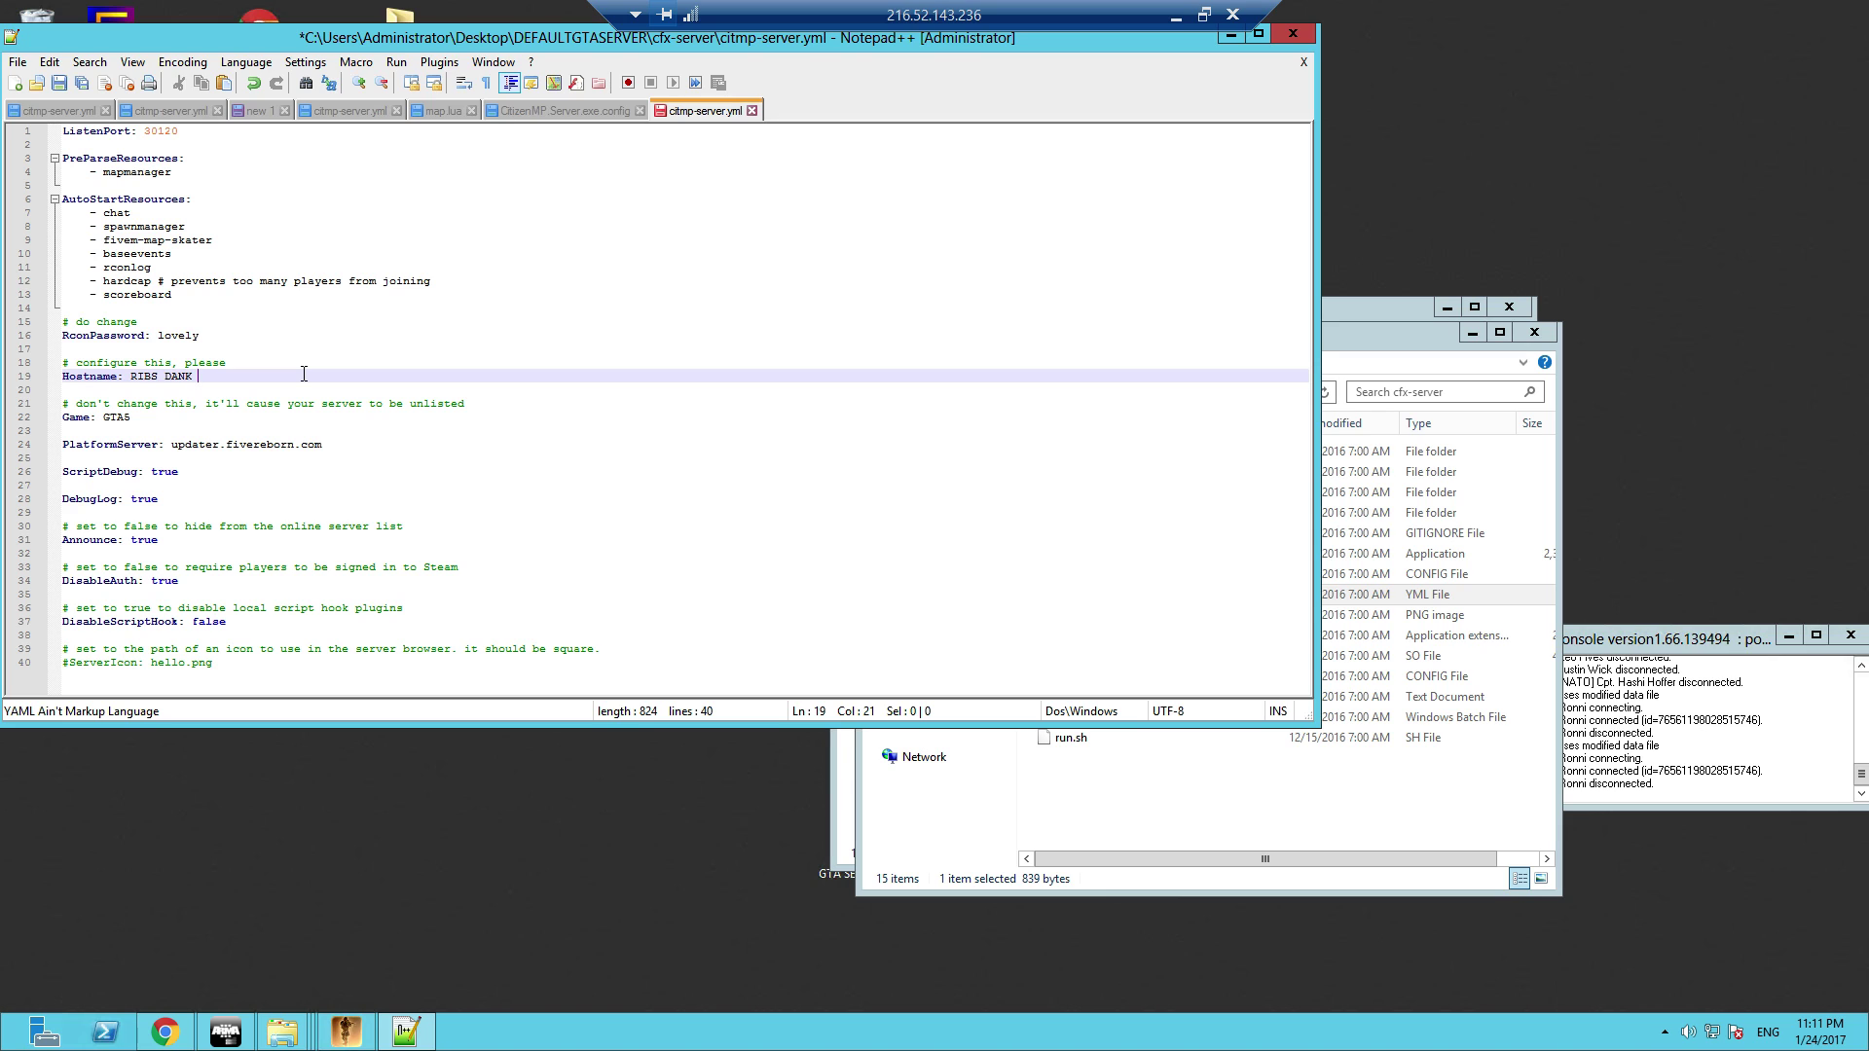
type("MEMES")
left_click(59, 84)
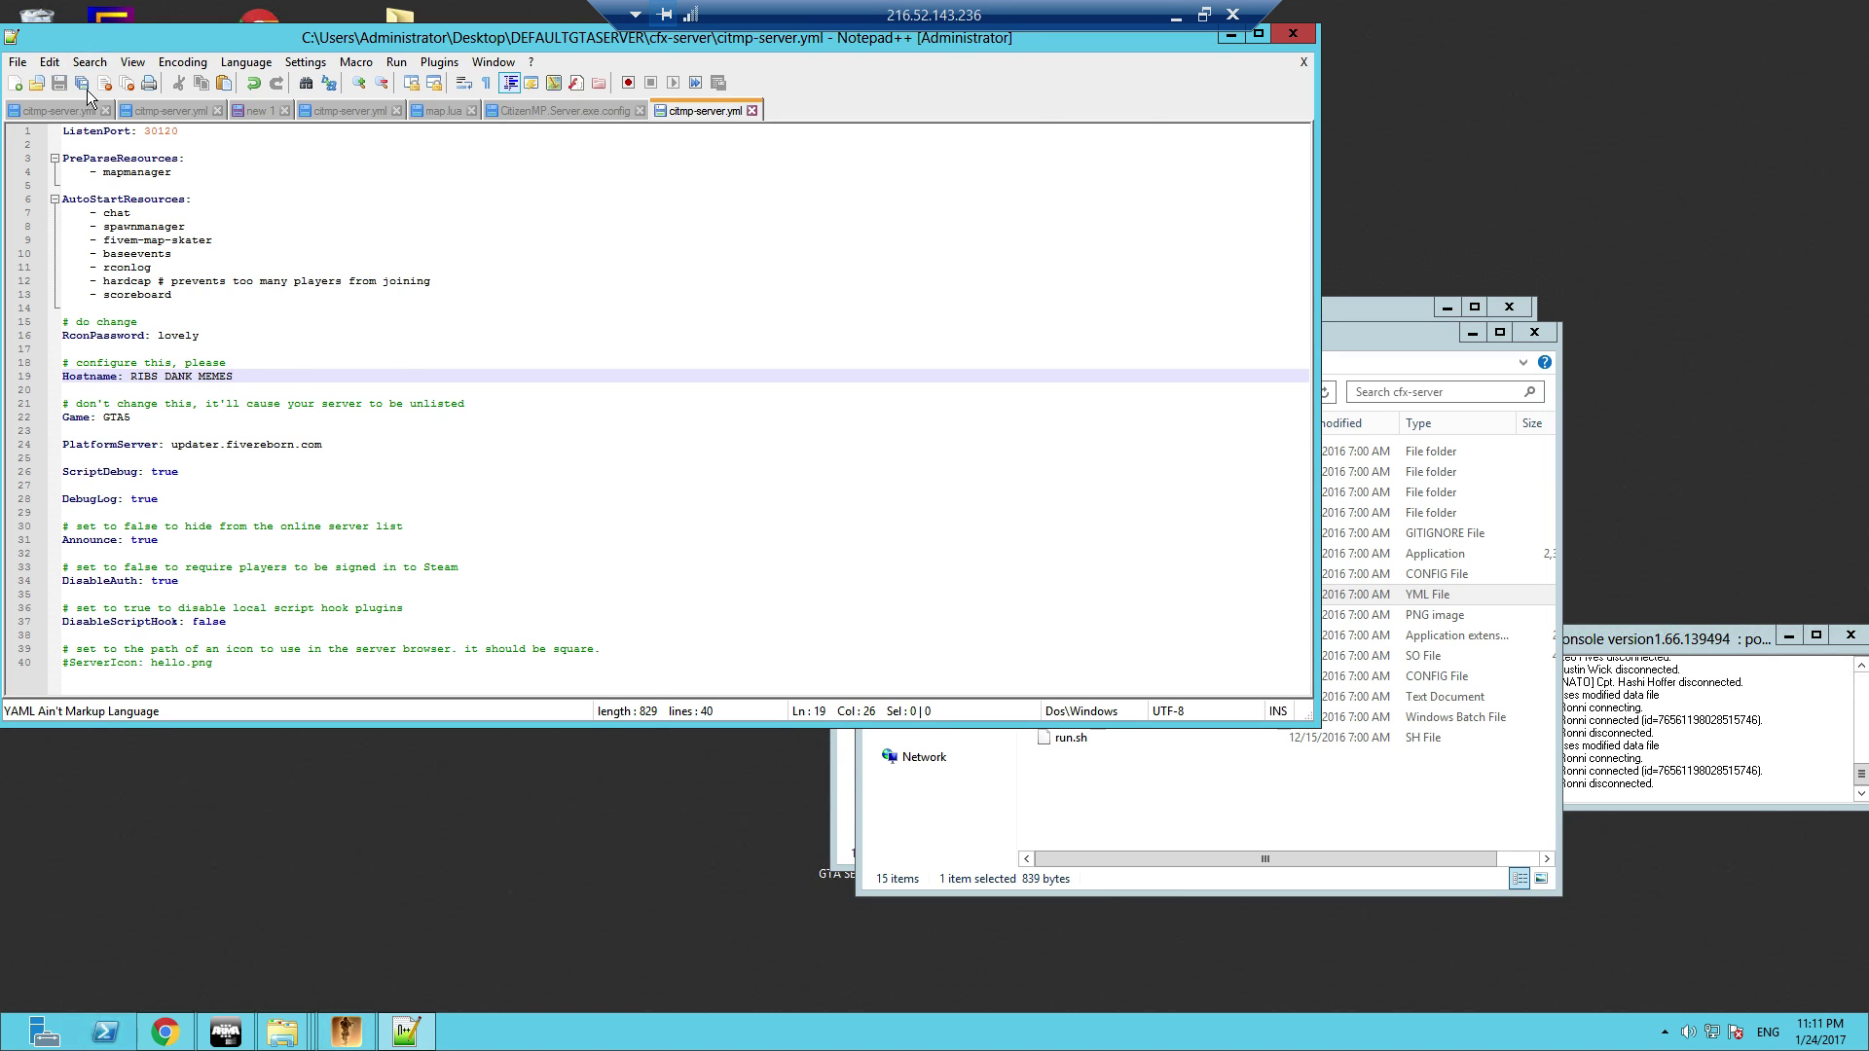
left_click(1292, 35)
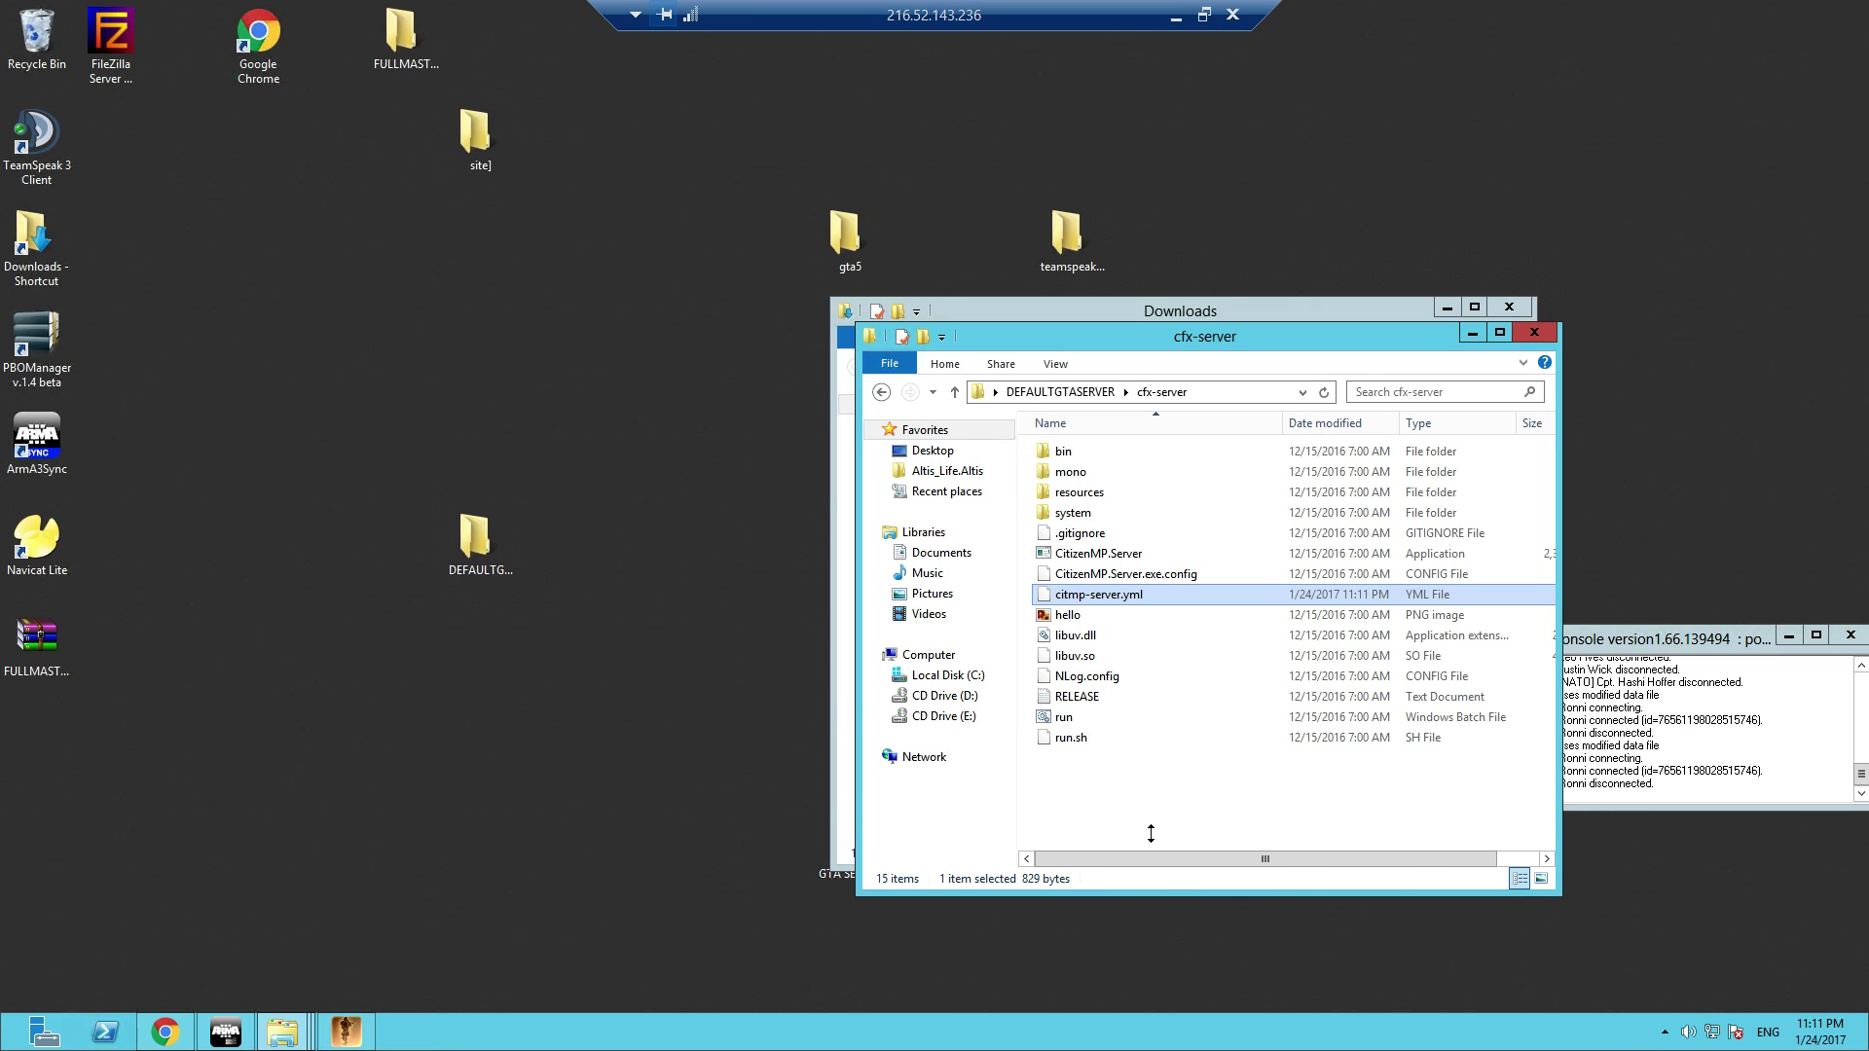
- Reopen citmp-server.yml in Notepad++ to check the ListenPort line
right_click(1107, 604)
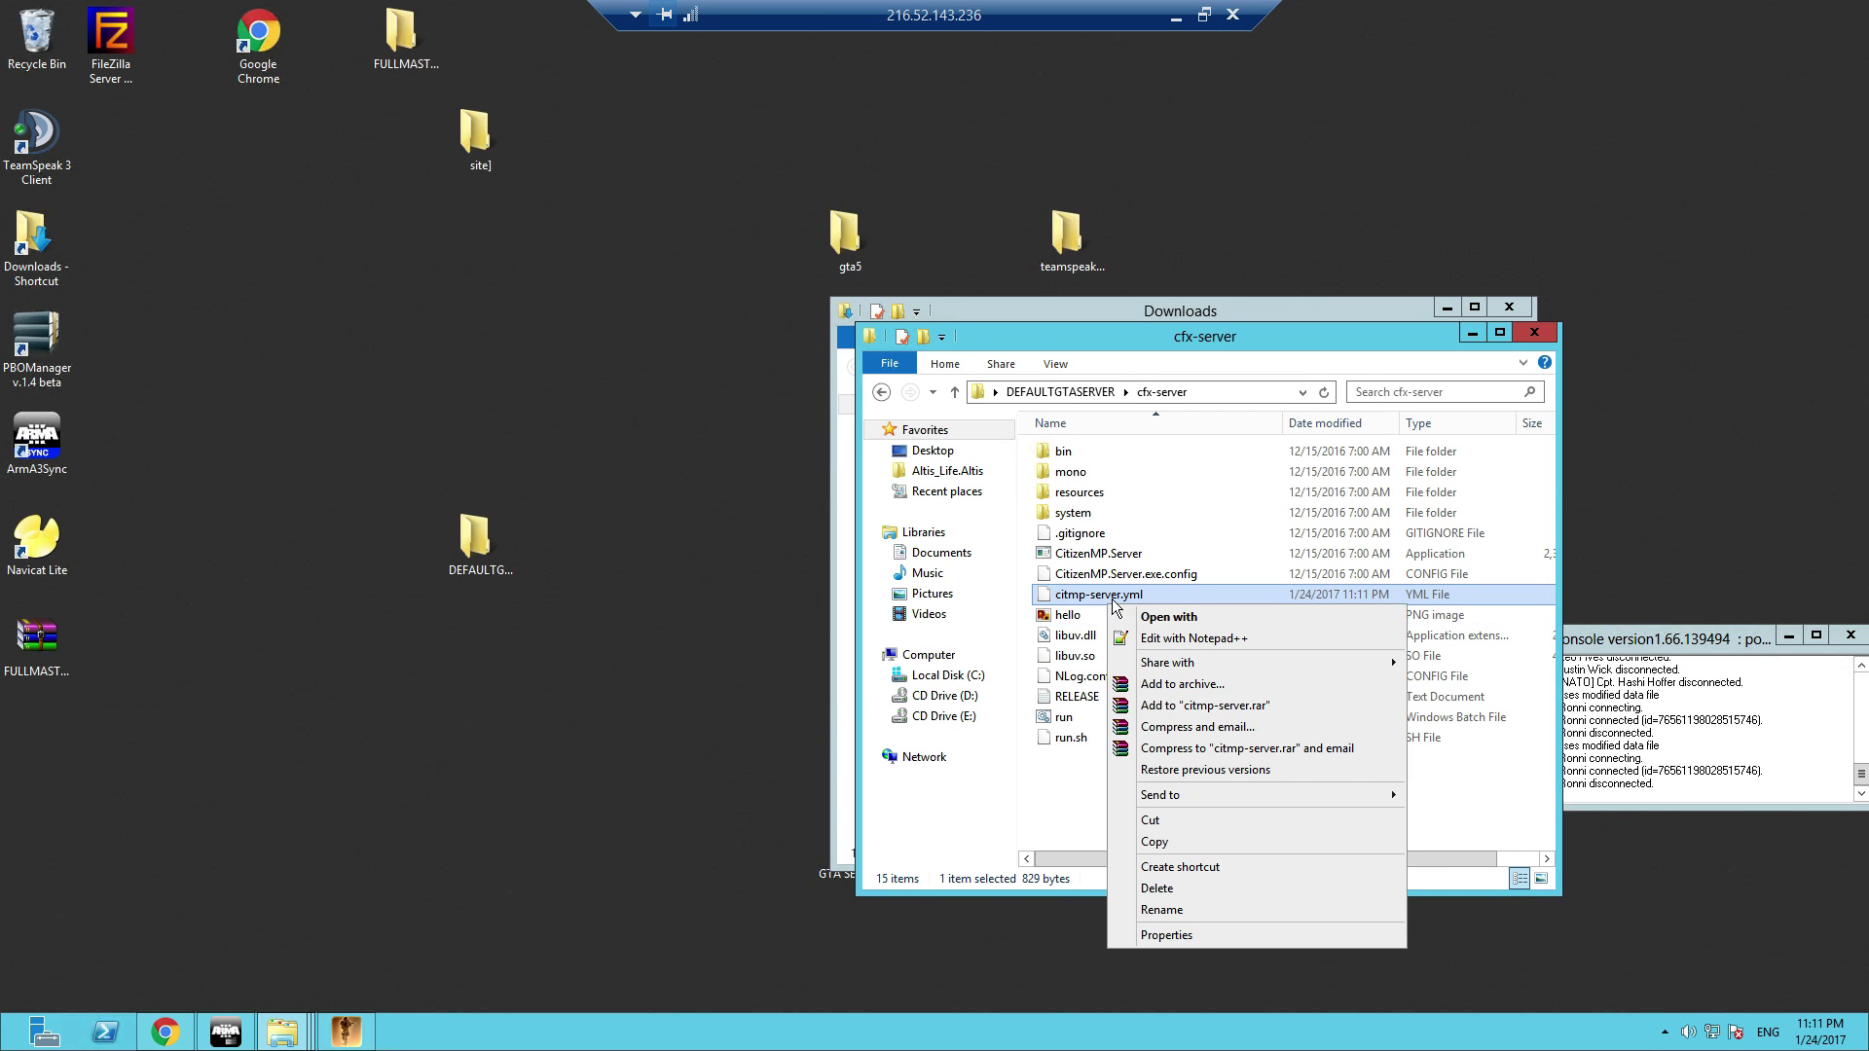
left_click(1157, 643)
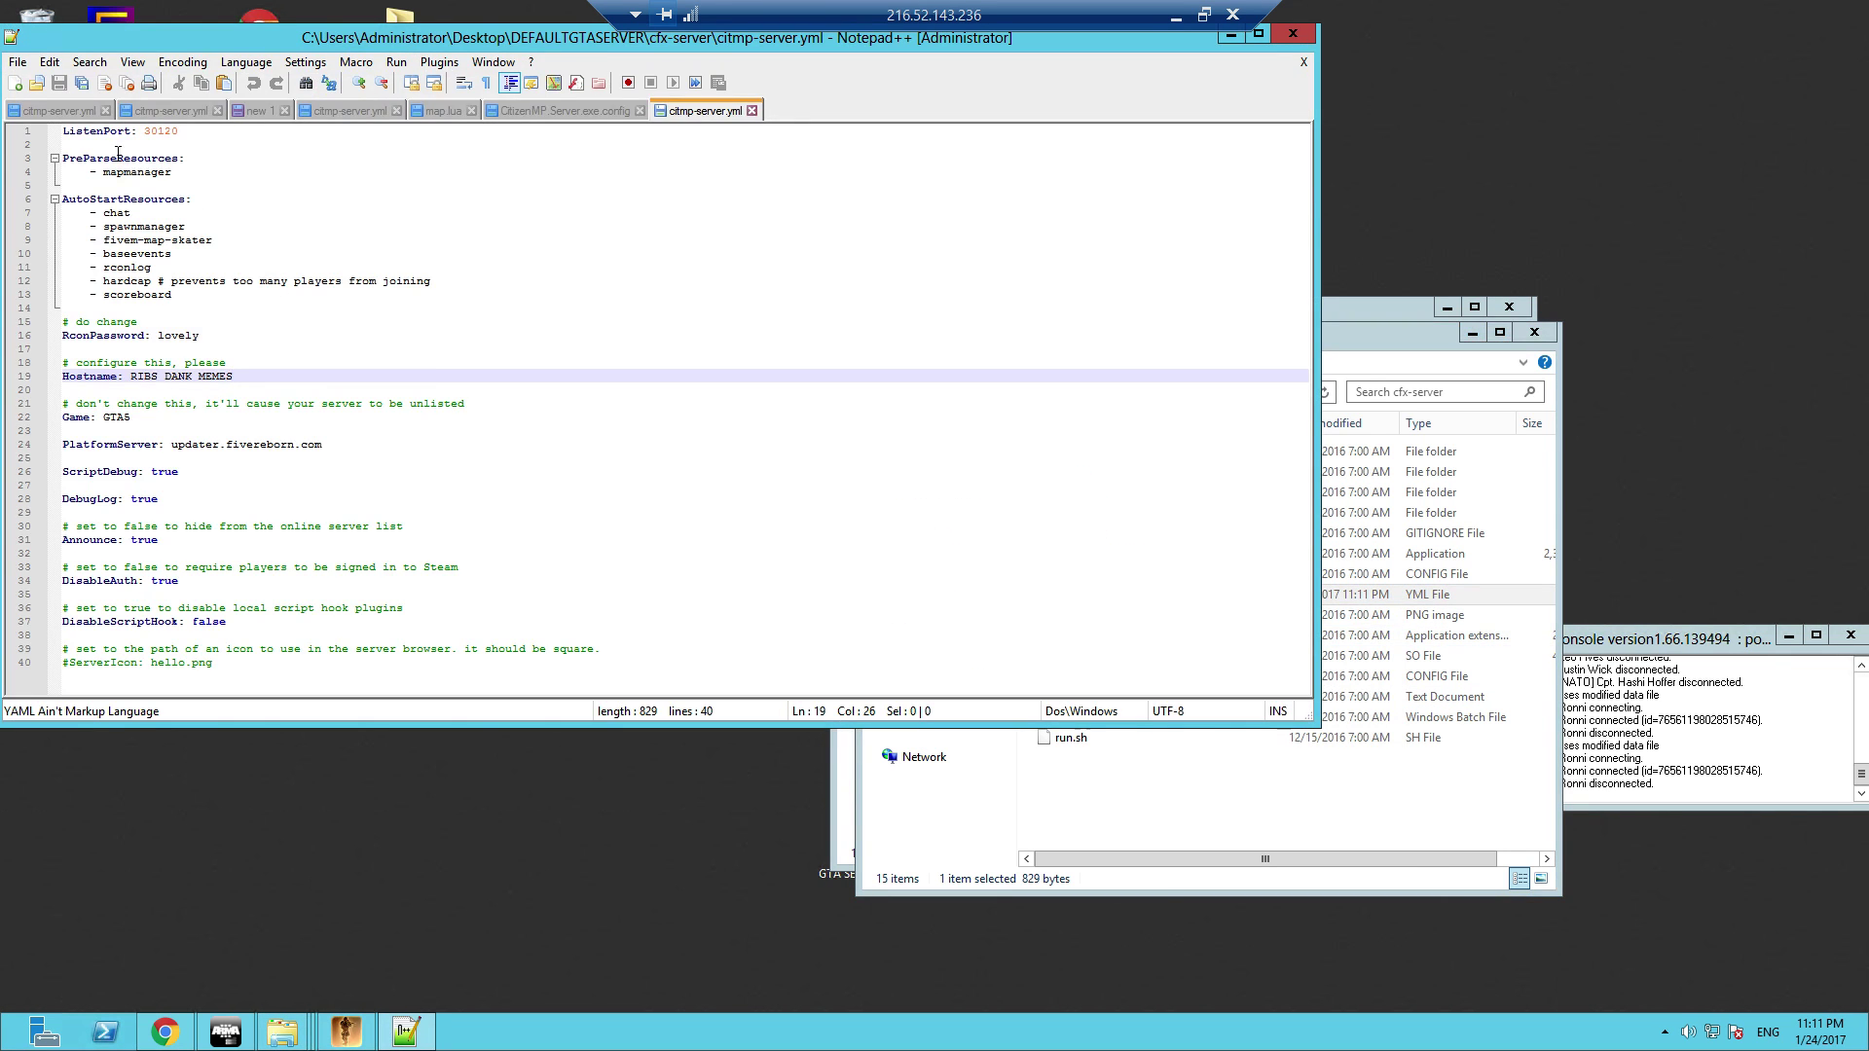
left_click(185, 135)
- Start the server once with run.bat, allowing the unsigned file, then shut the console down
left_click(1291, 36)
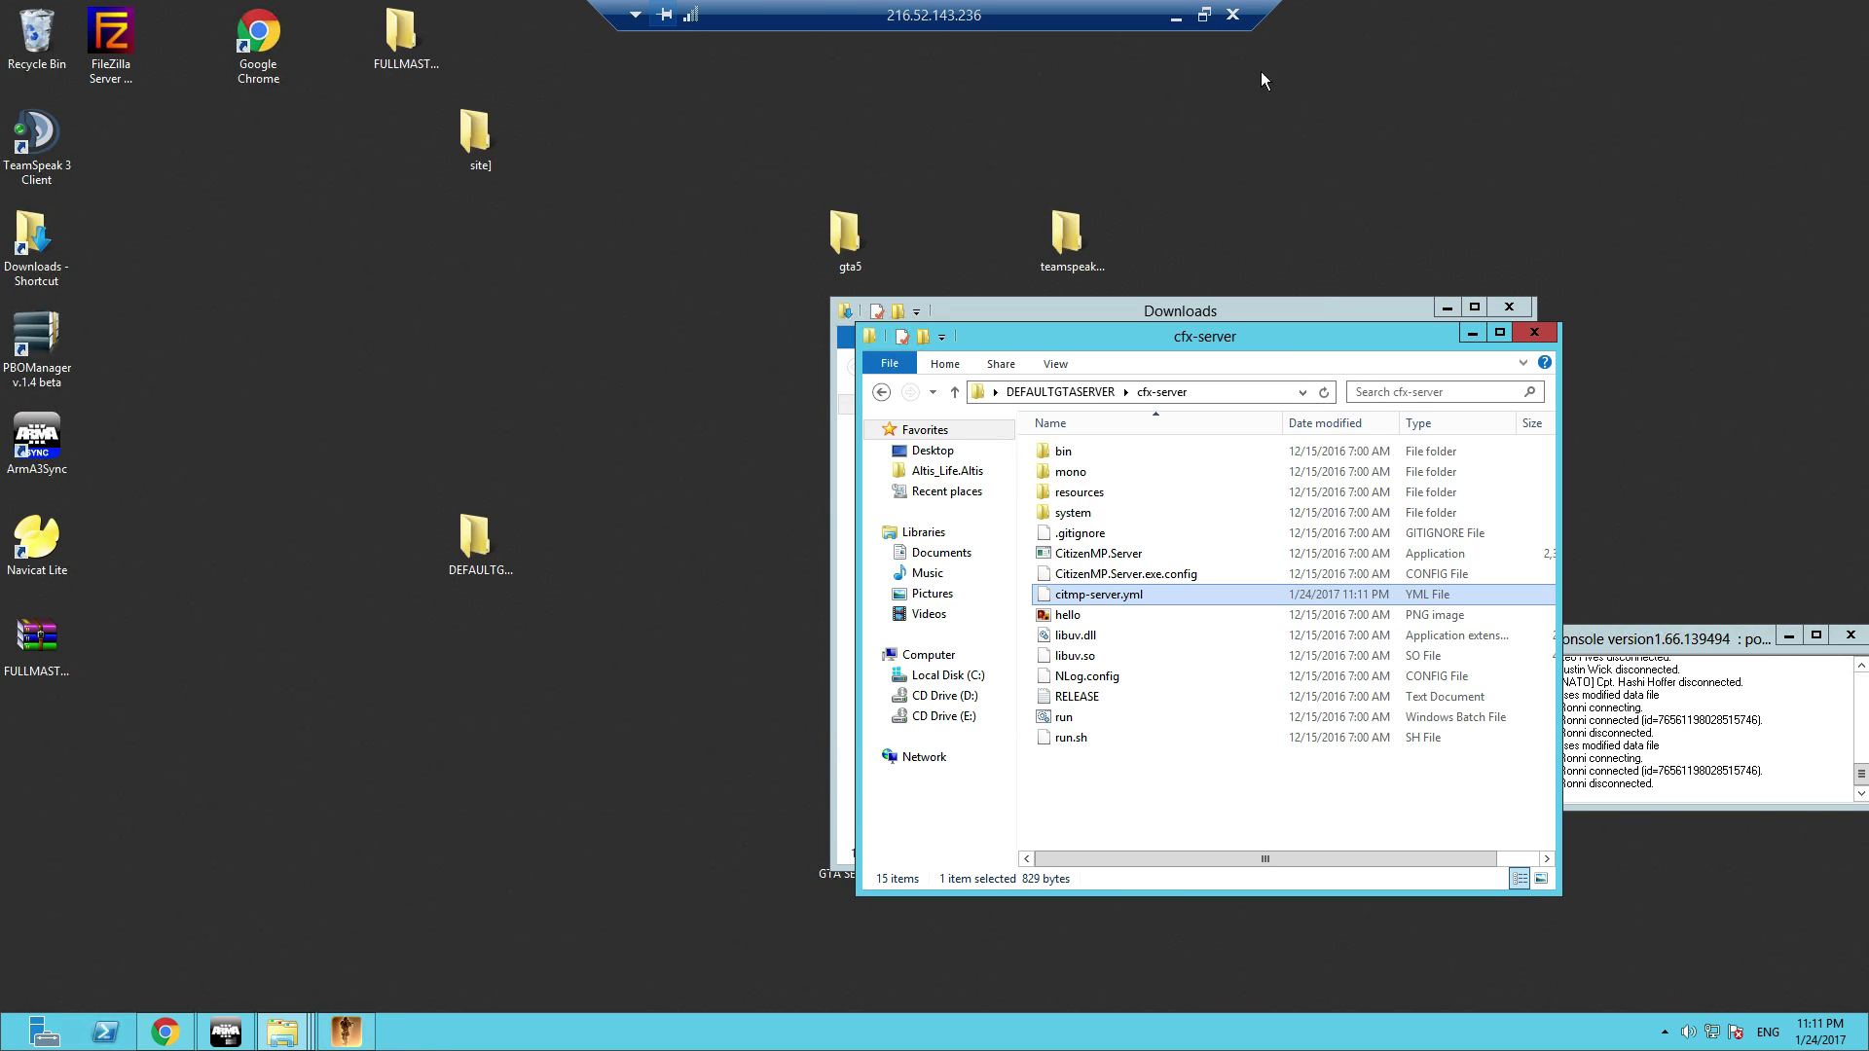
double_click(1074, 727)
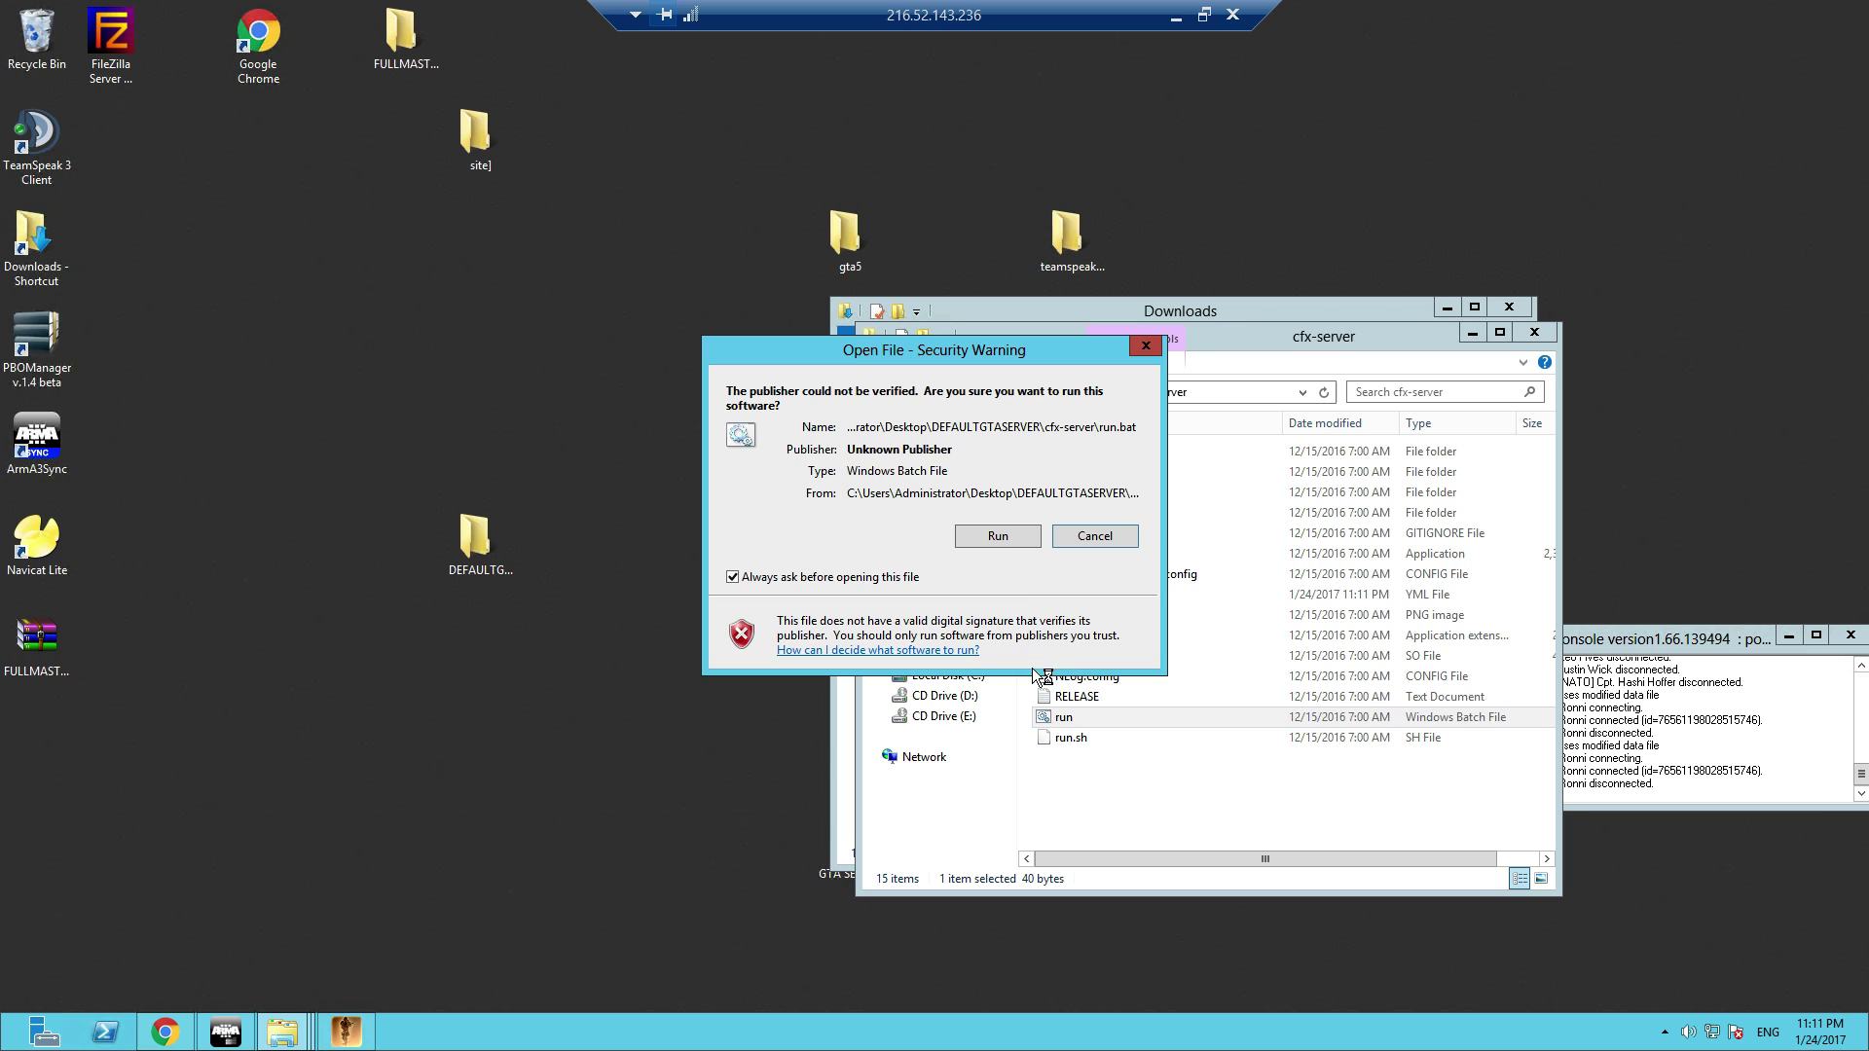
left_click(1002, 541)
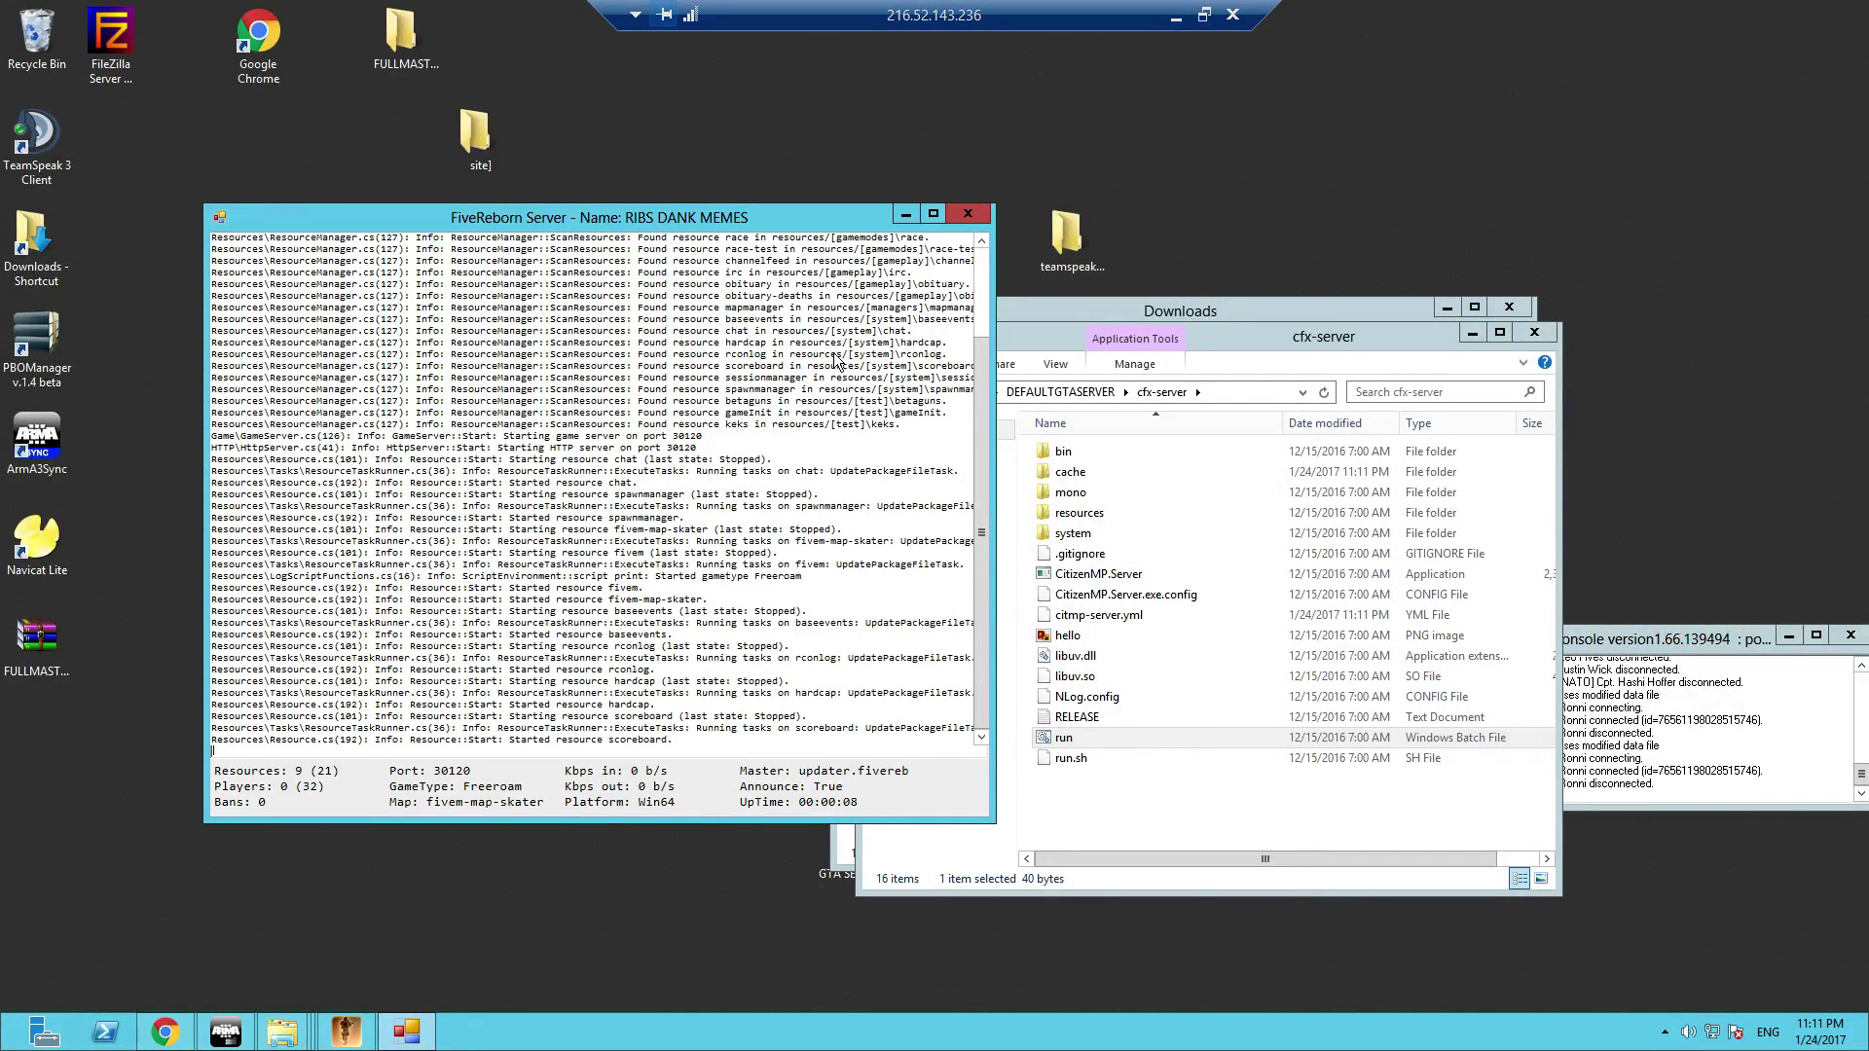
left_click(962, 217)
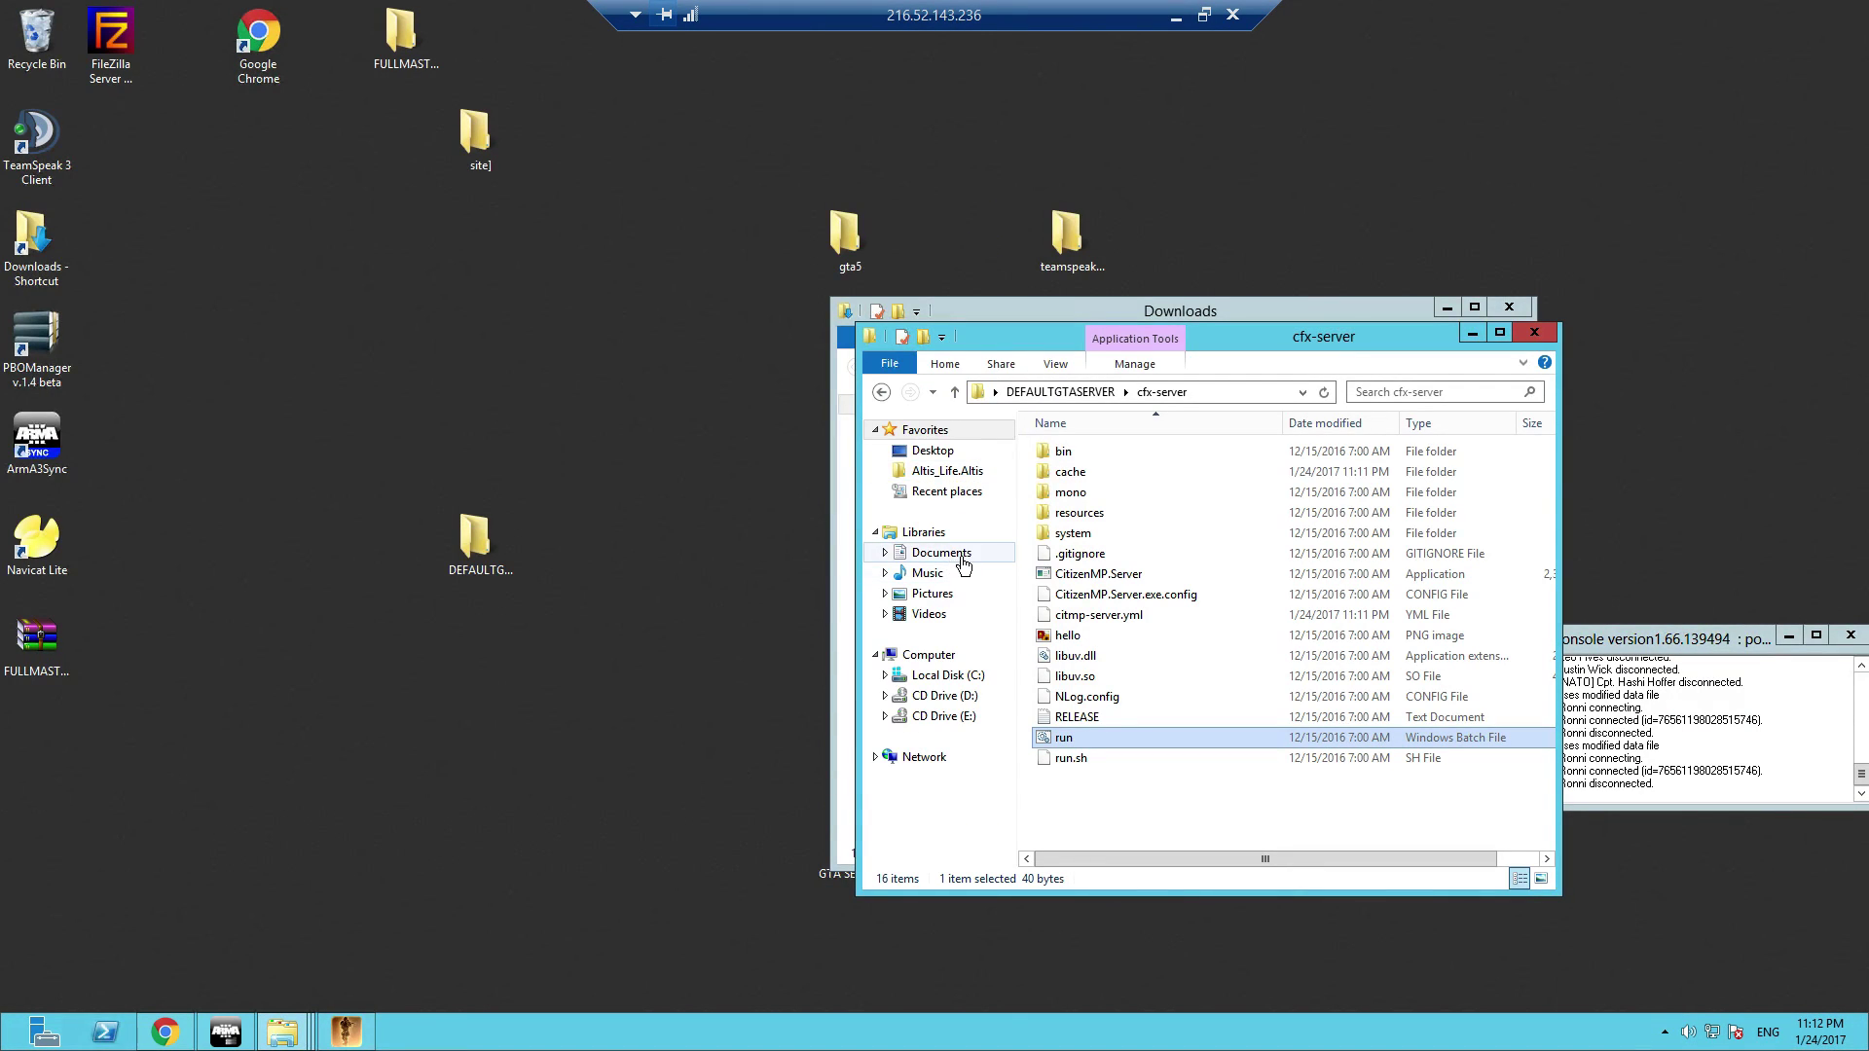
mouse_move(943, 552)
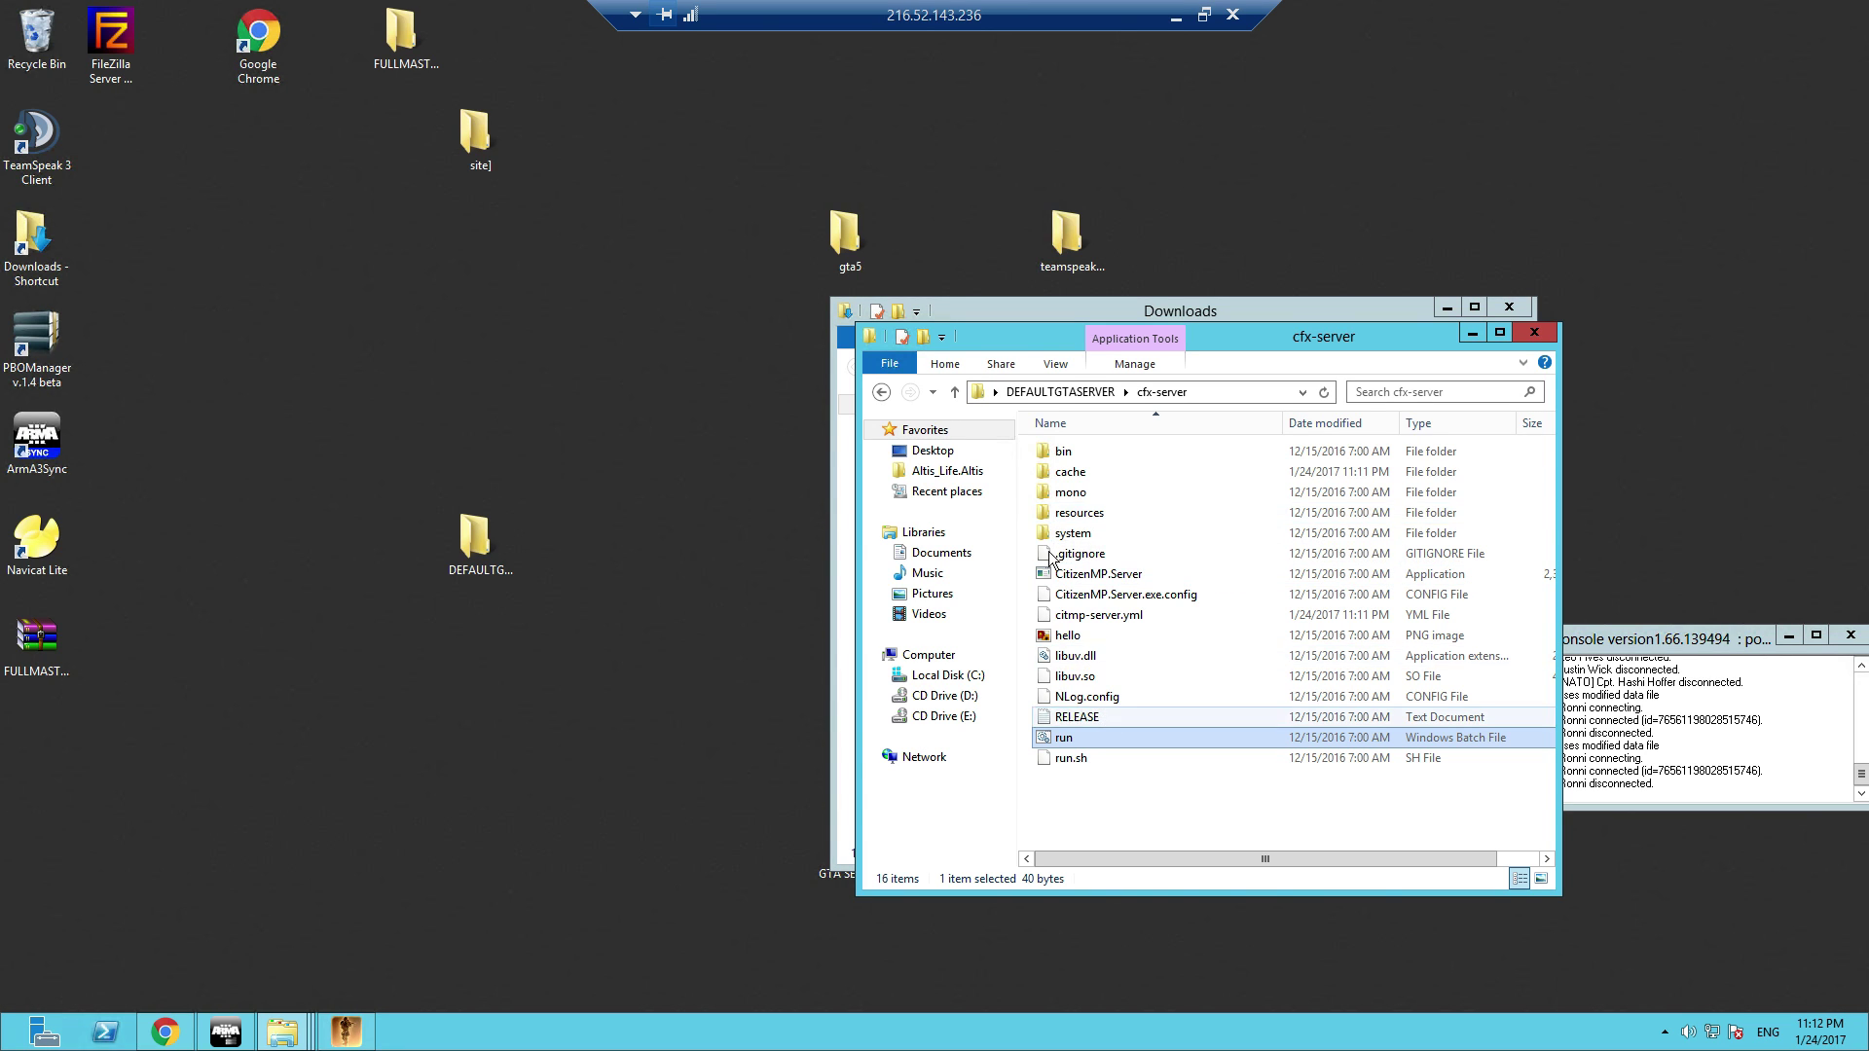
- Copy the handsup zip archive from the Downloads folder
double_click(1081, 514)
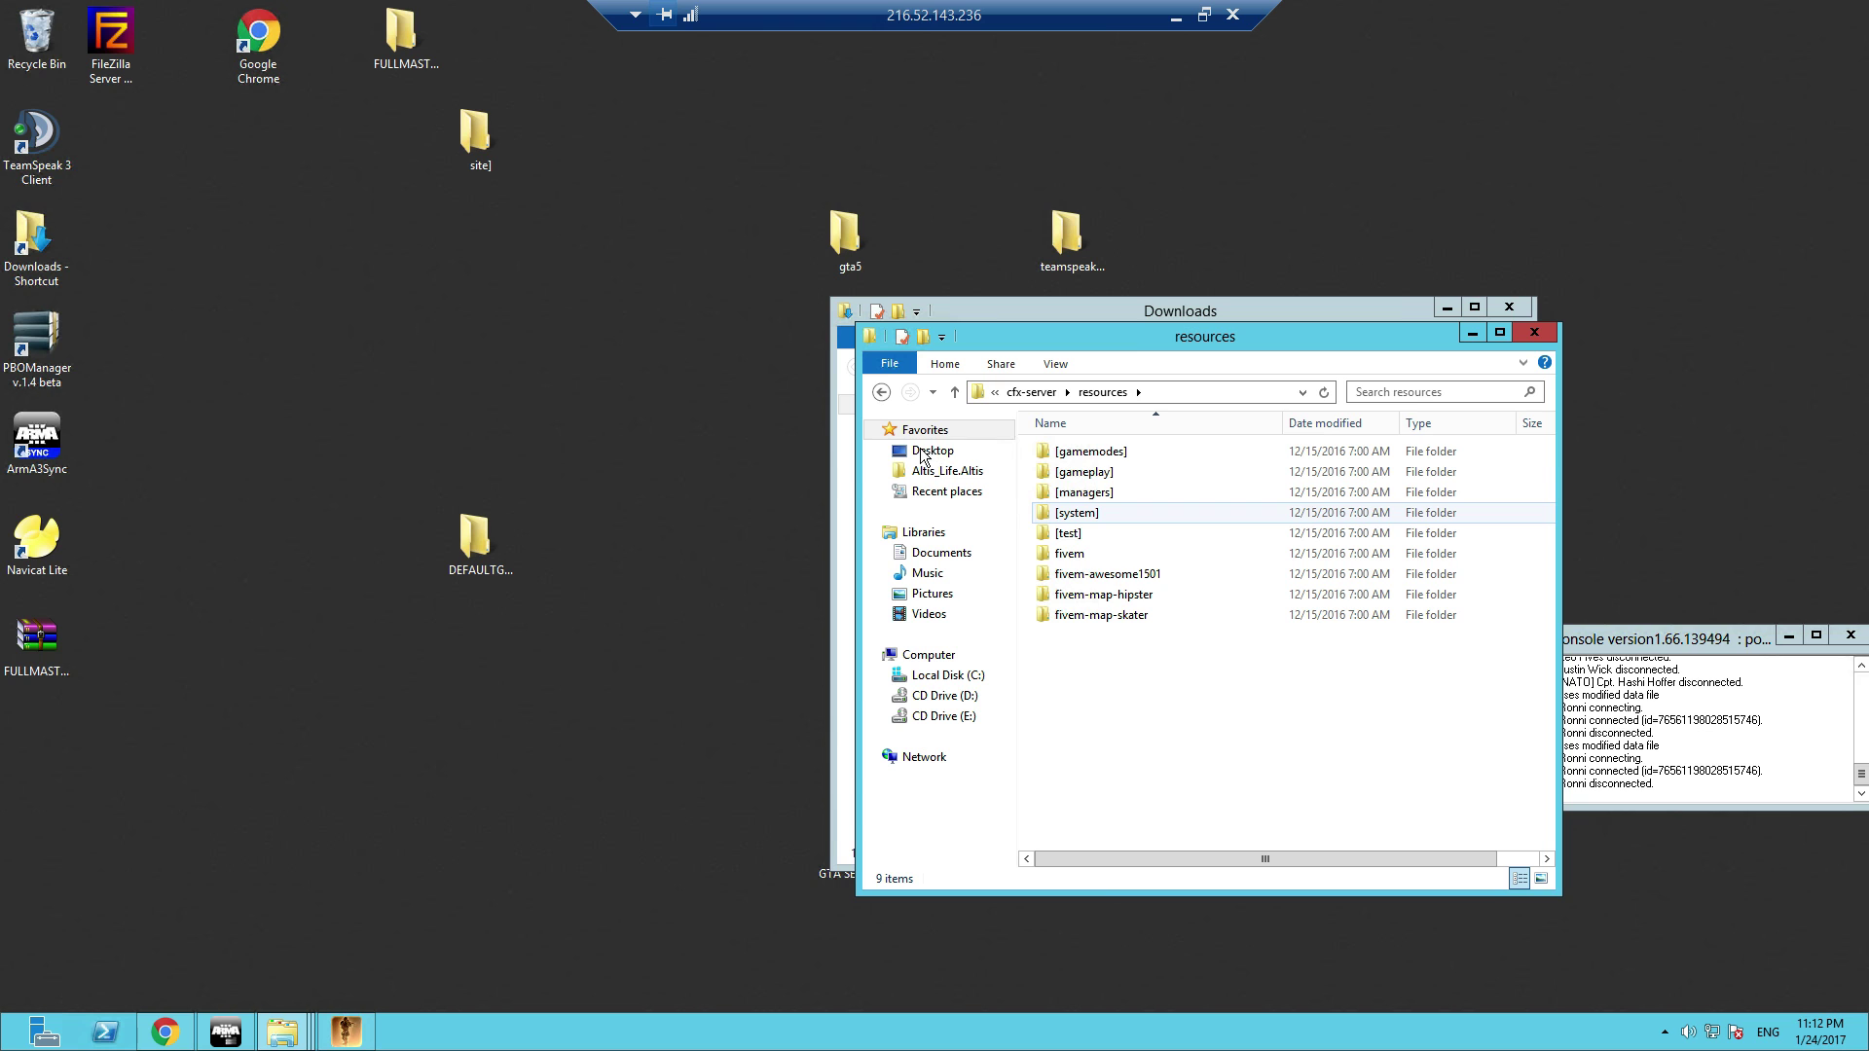
key("BackSpace")
mouse_move(1184, 338)
left_mouse_down()
mouse_move(640, 234)
mouse_move(1079, 443)
left_mouse_up()
left_click(1119, 325)
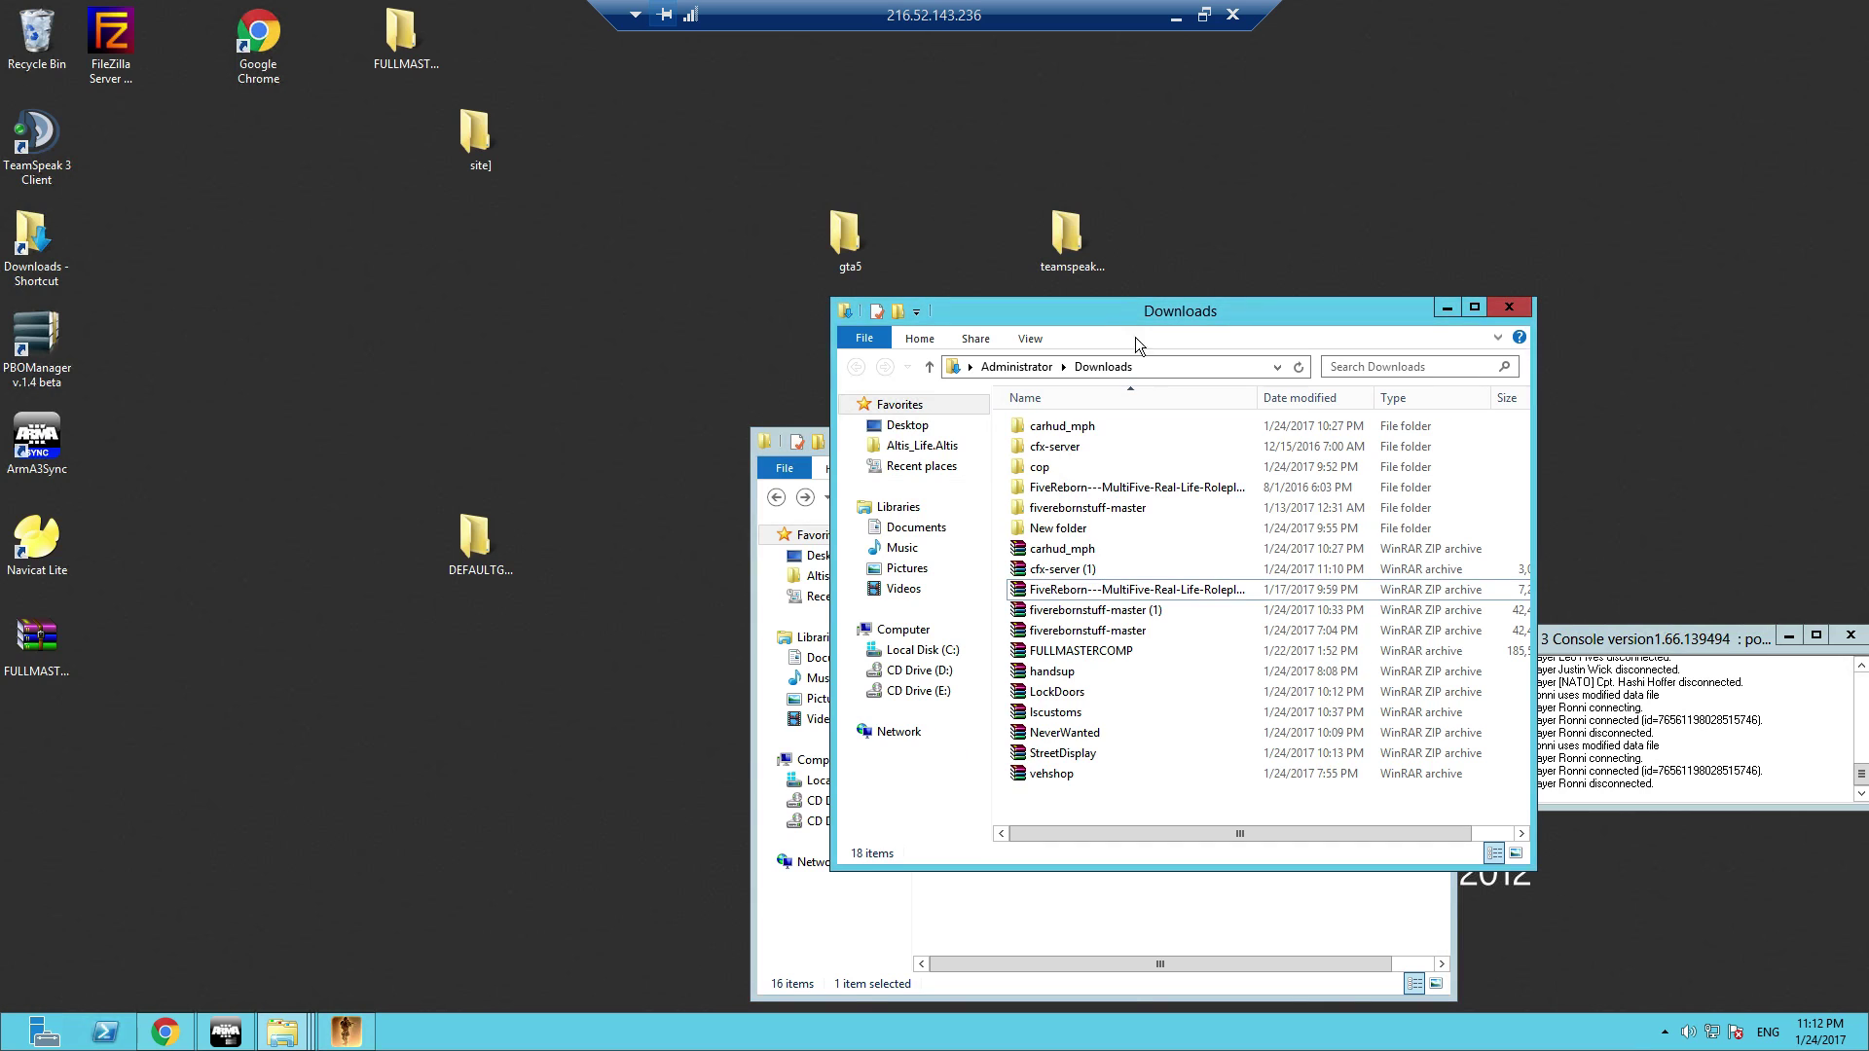
right_click(1060, 672)
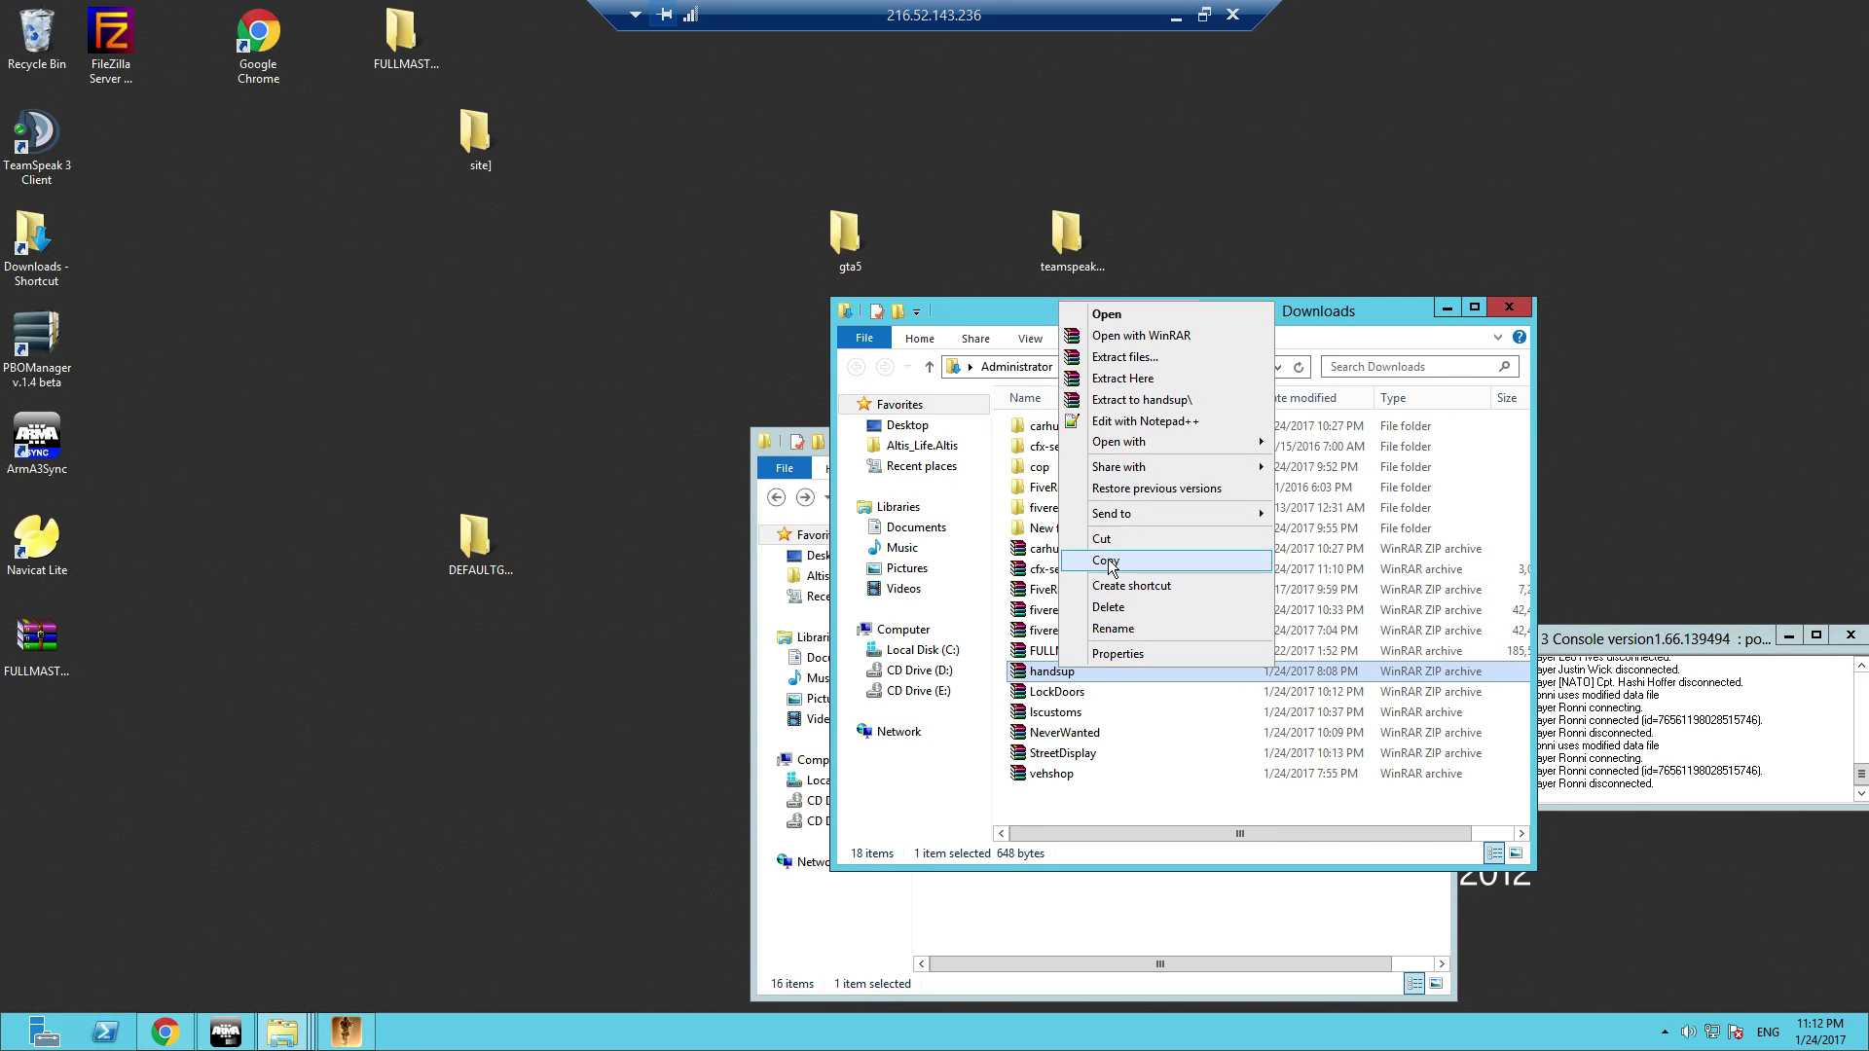
- Paste the handsup archive into a new desktop folder
right_click(372, 679)
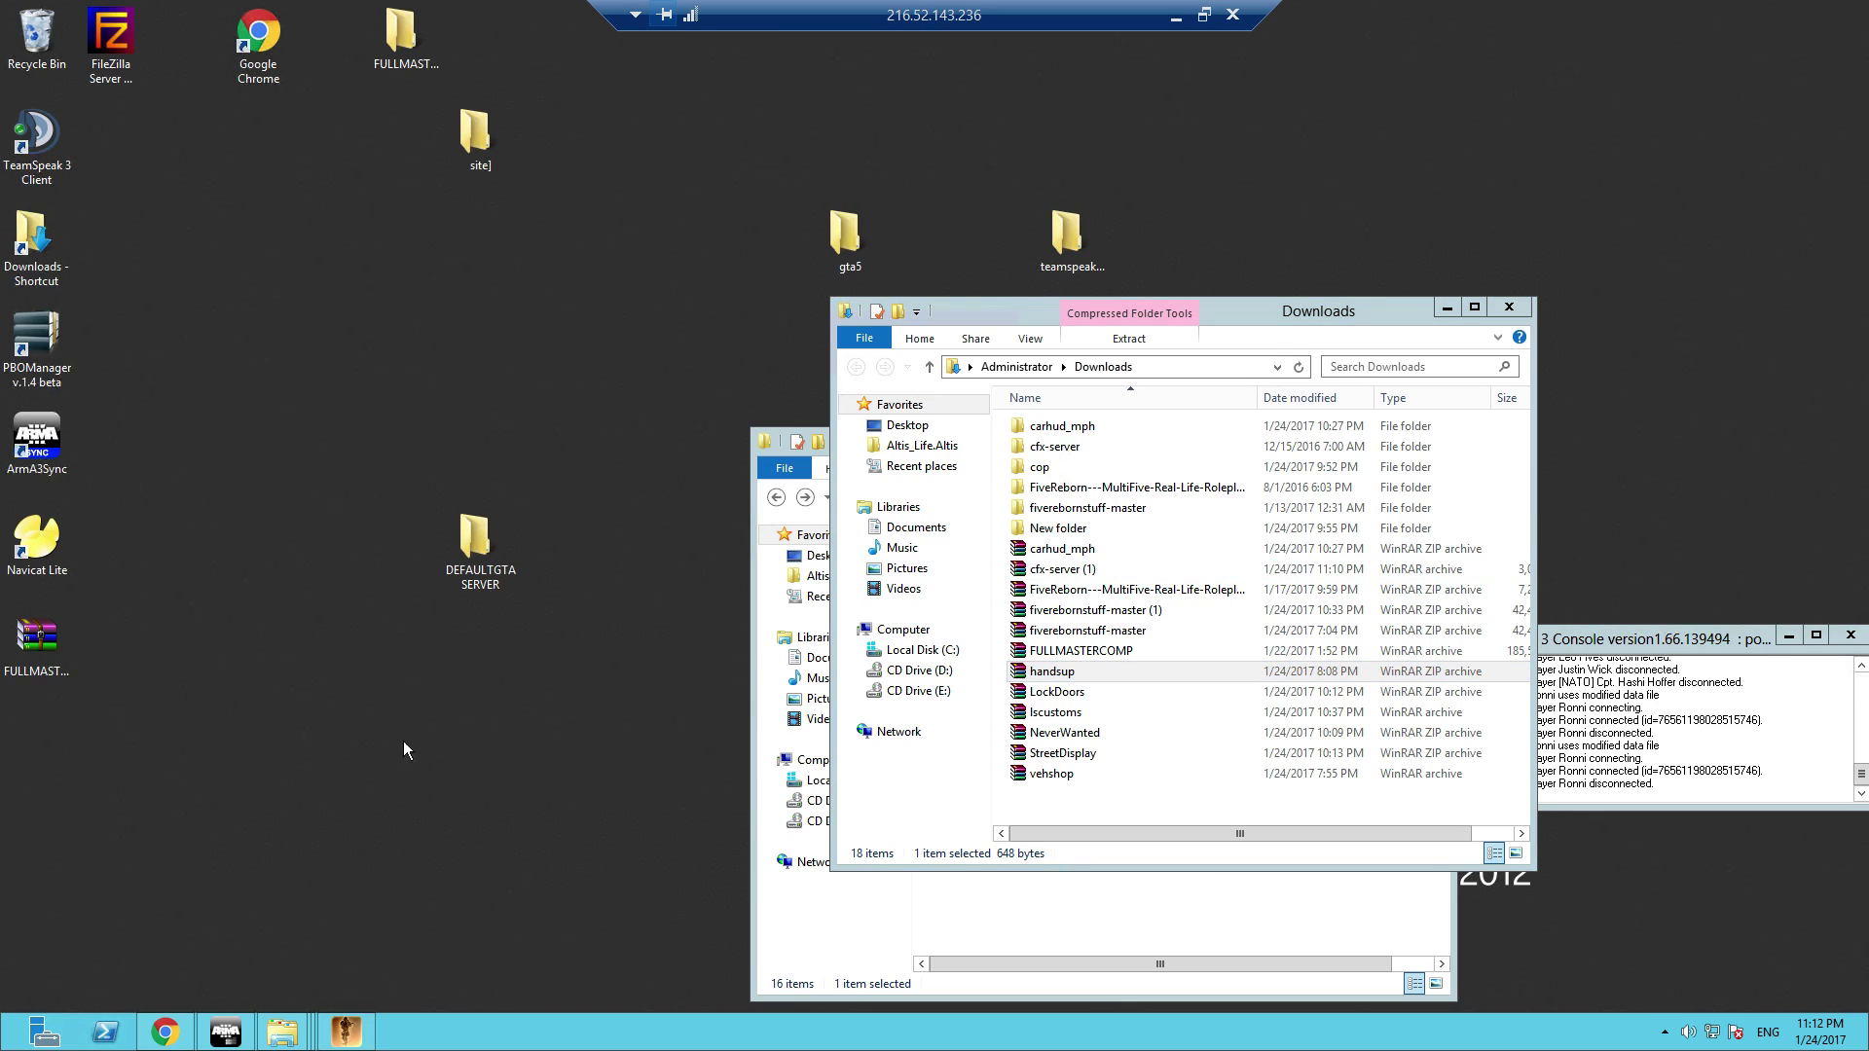
mouse_move(440, 826)
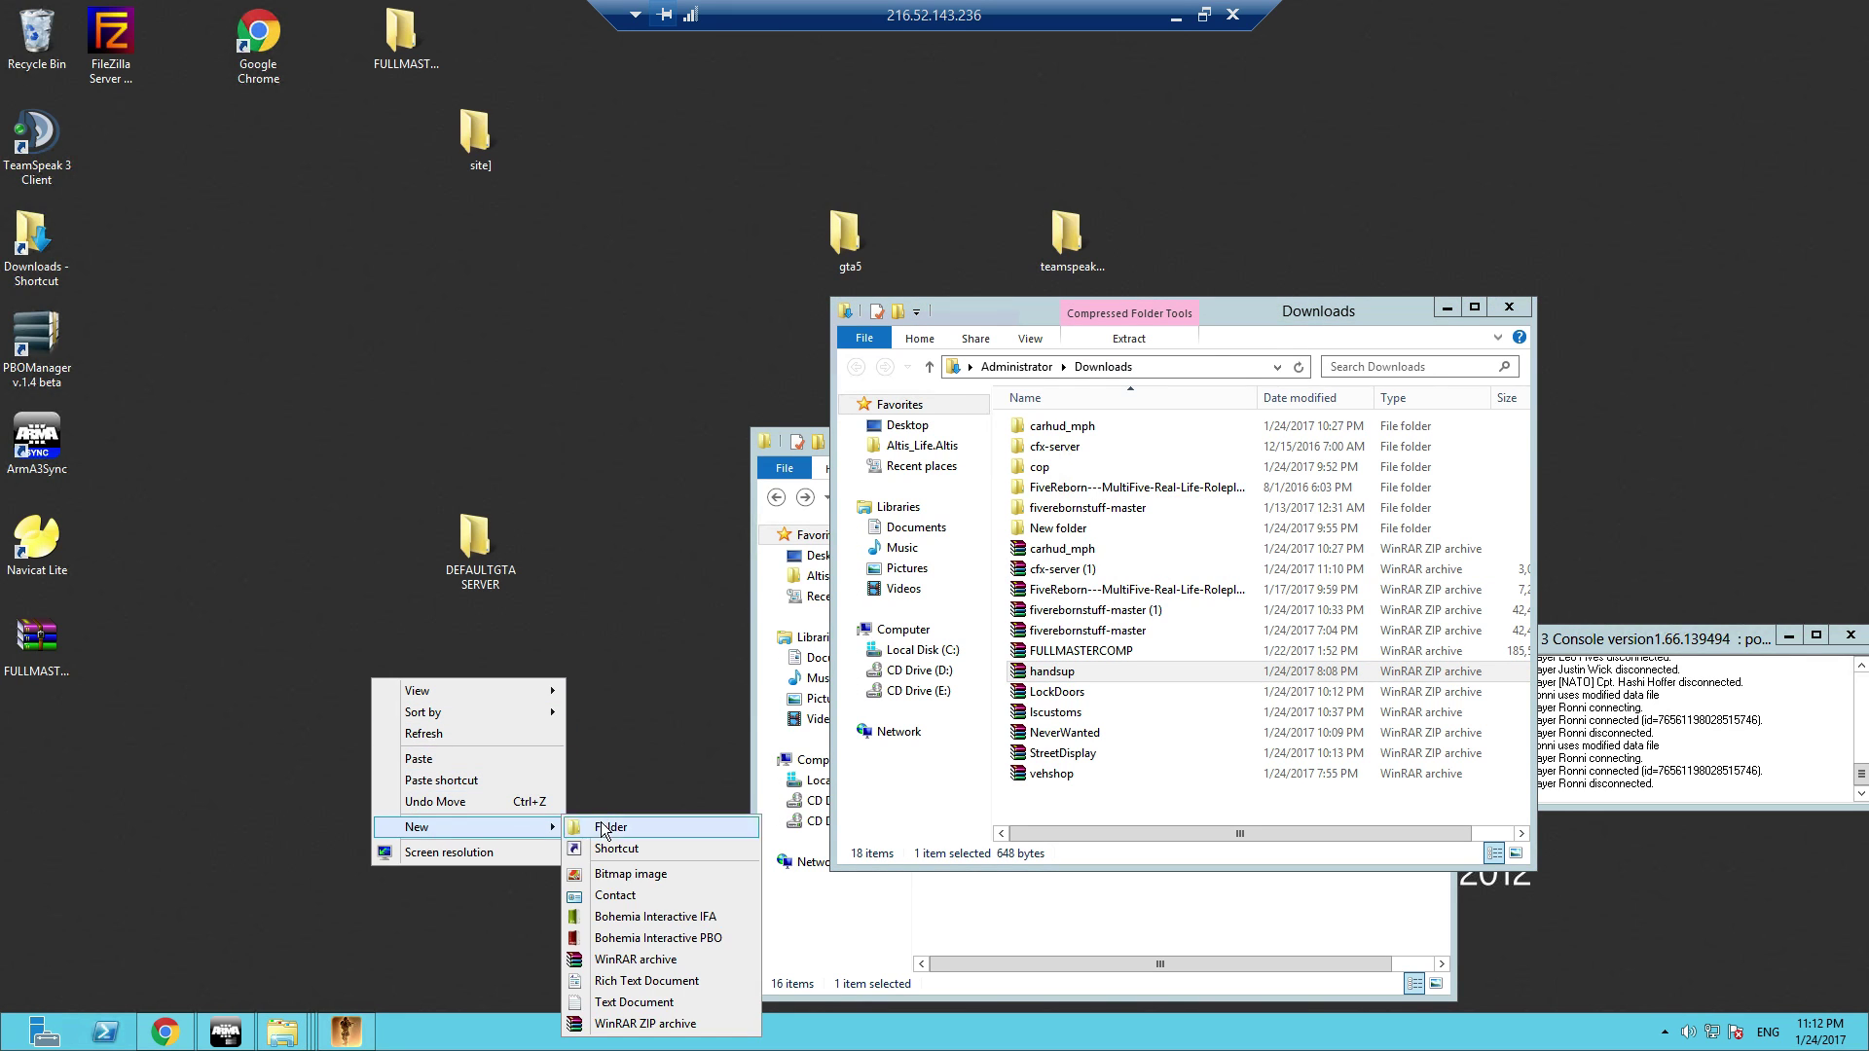
left_click(607, 822)
double_click(404, 742)
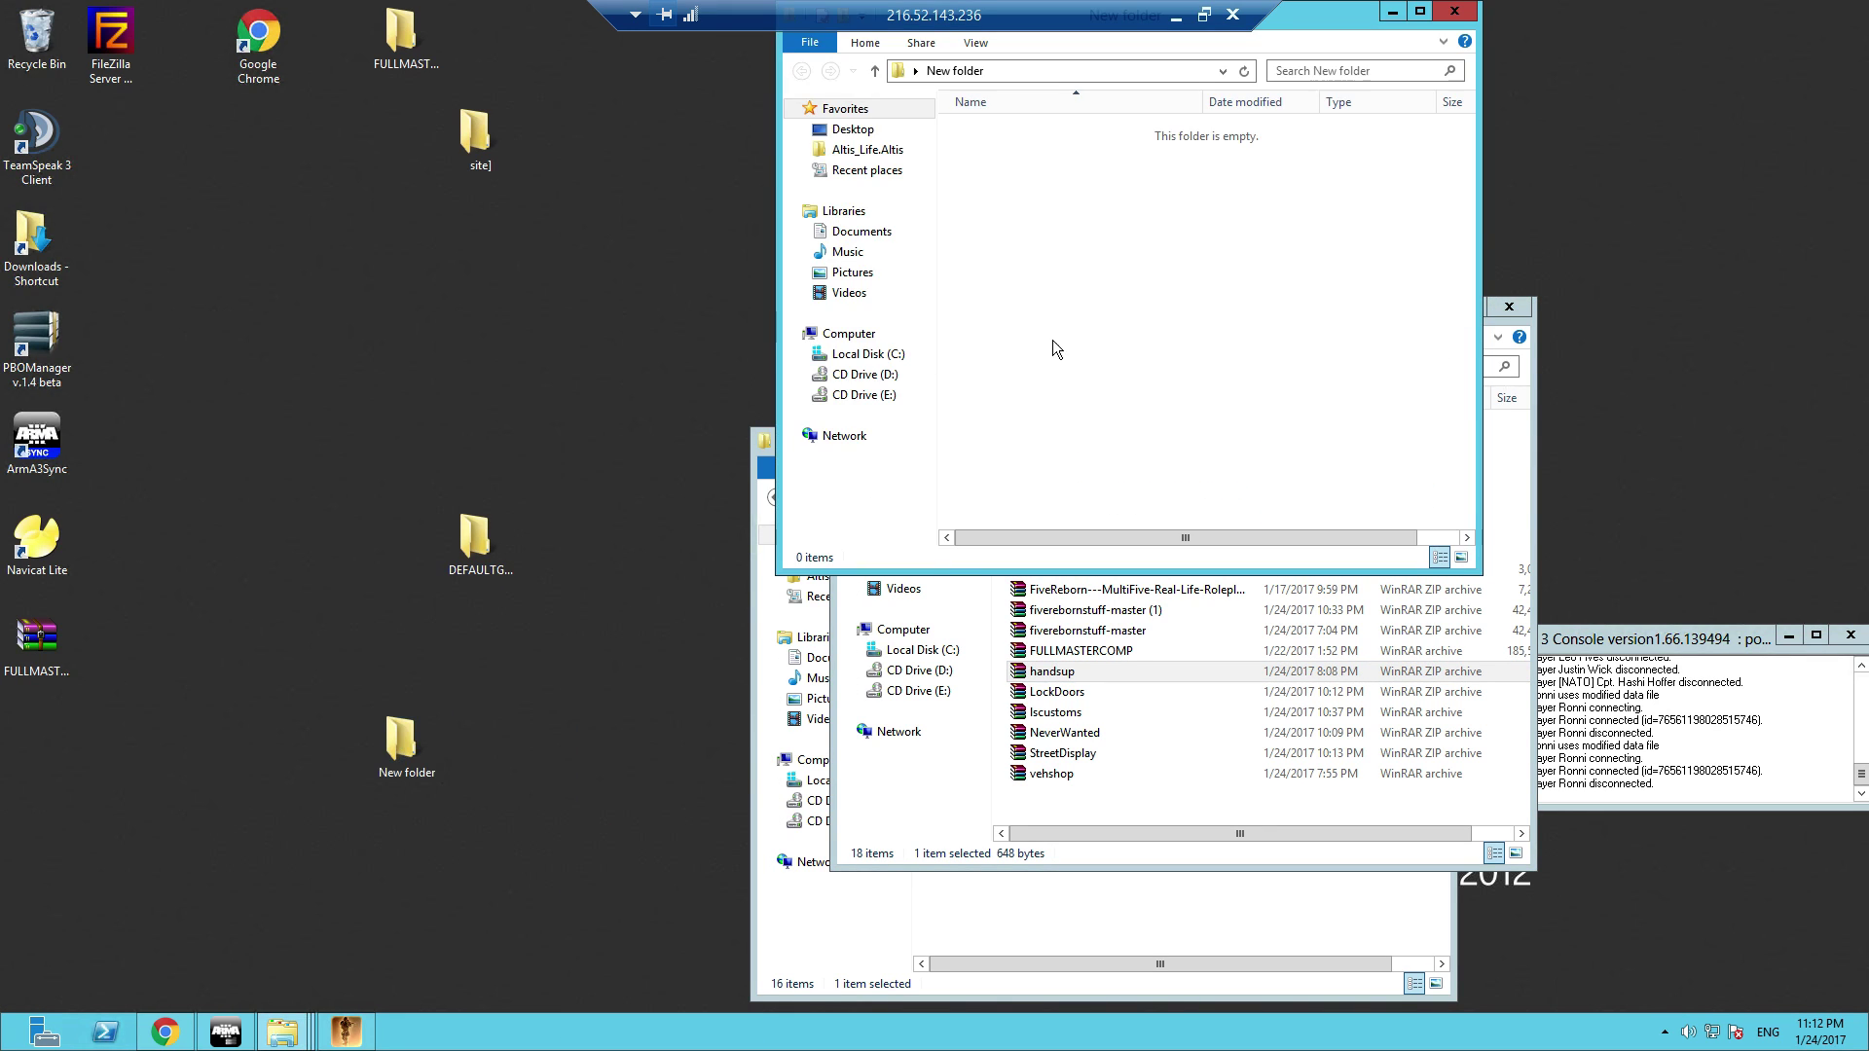
right_click(1082, 325)
left_click(1145, 454)
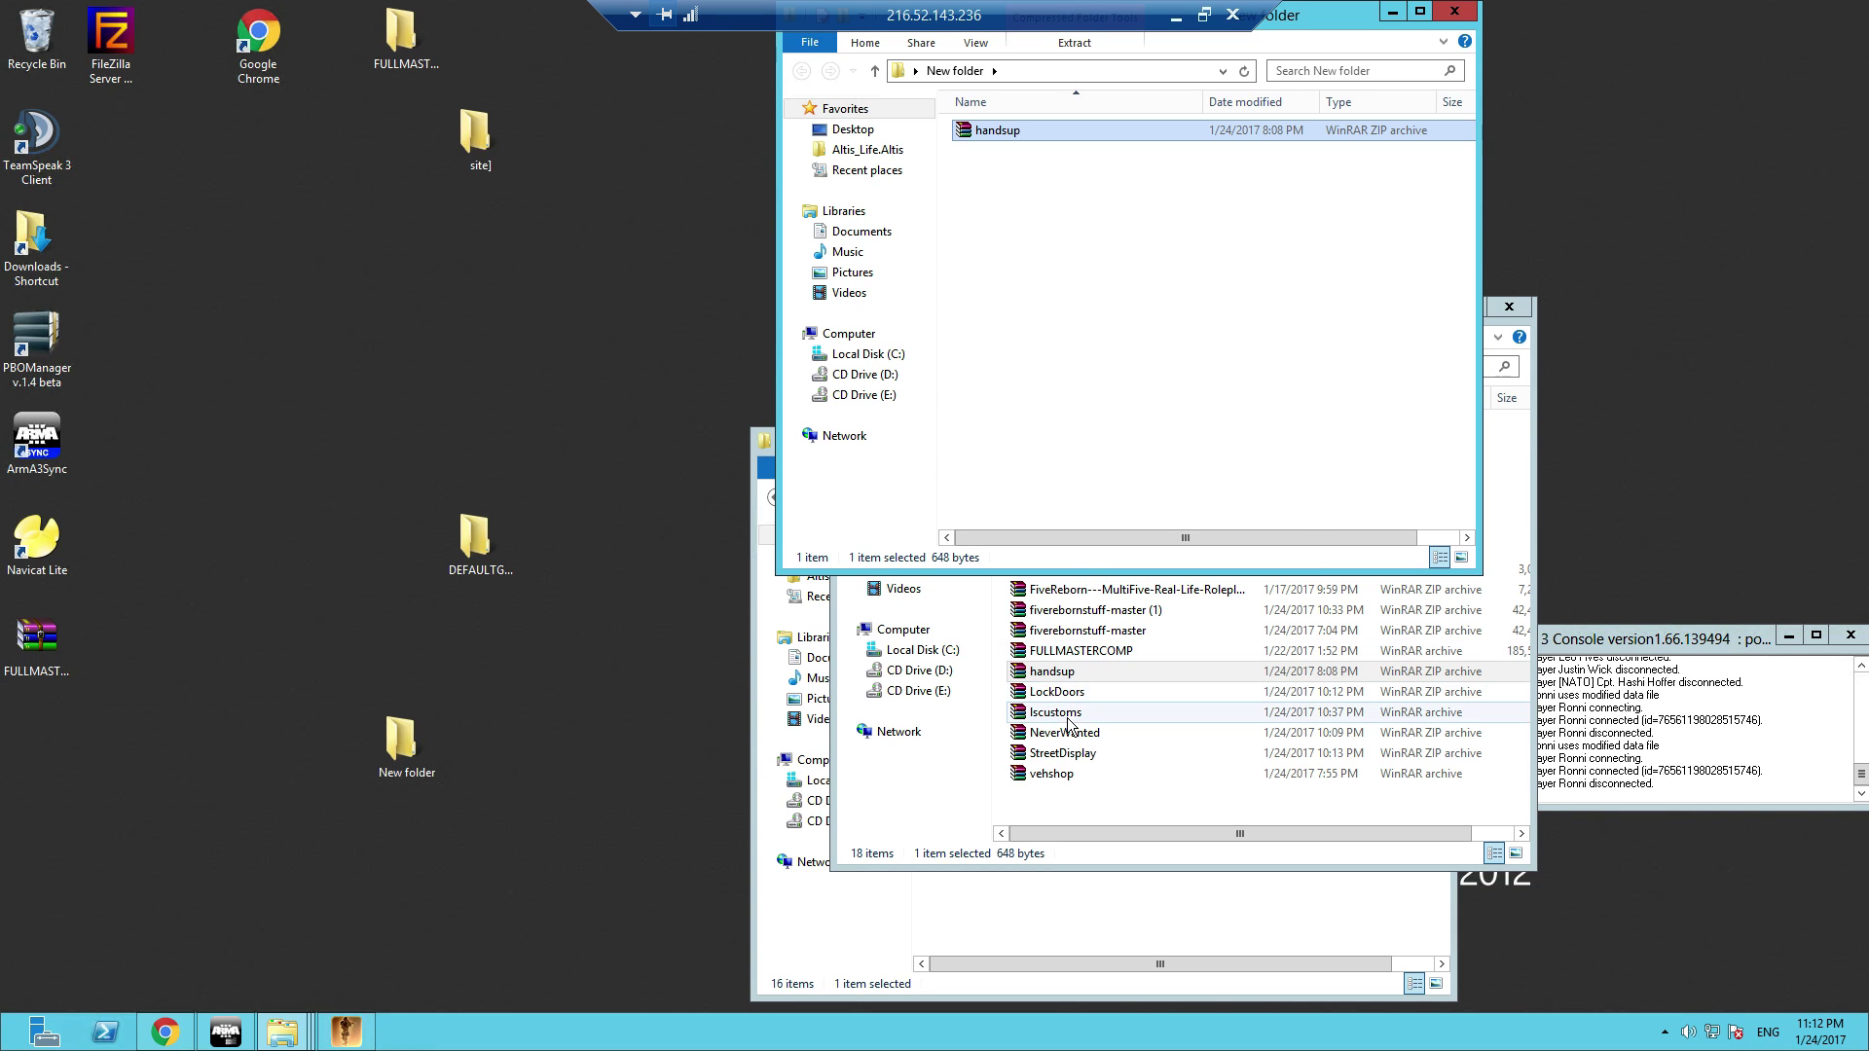
- Extract the handsup archive, check its client.lua, and copy the extracted handsup folder
right_click(988, 138)
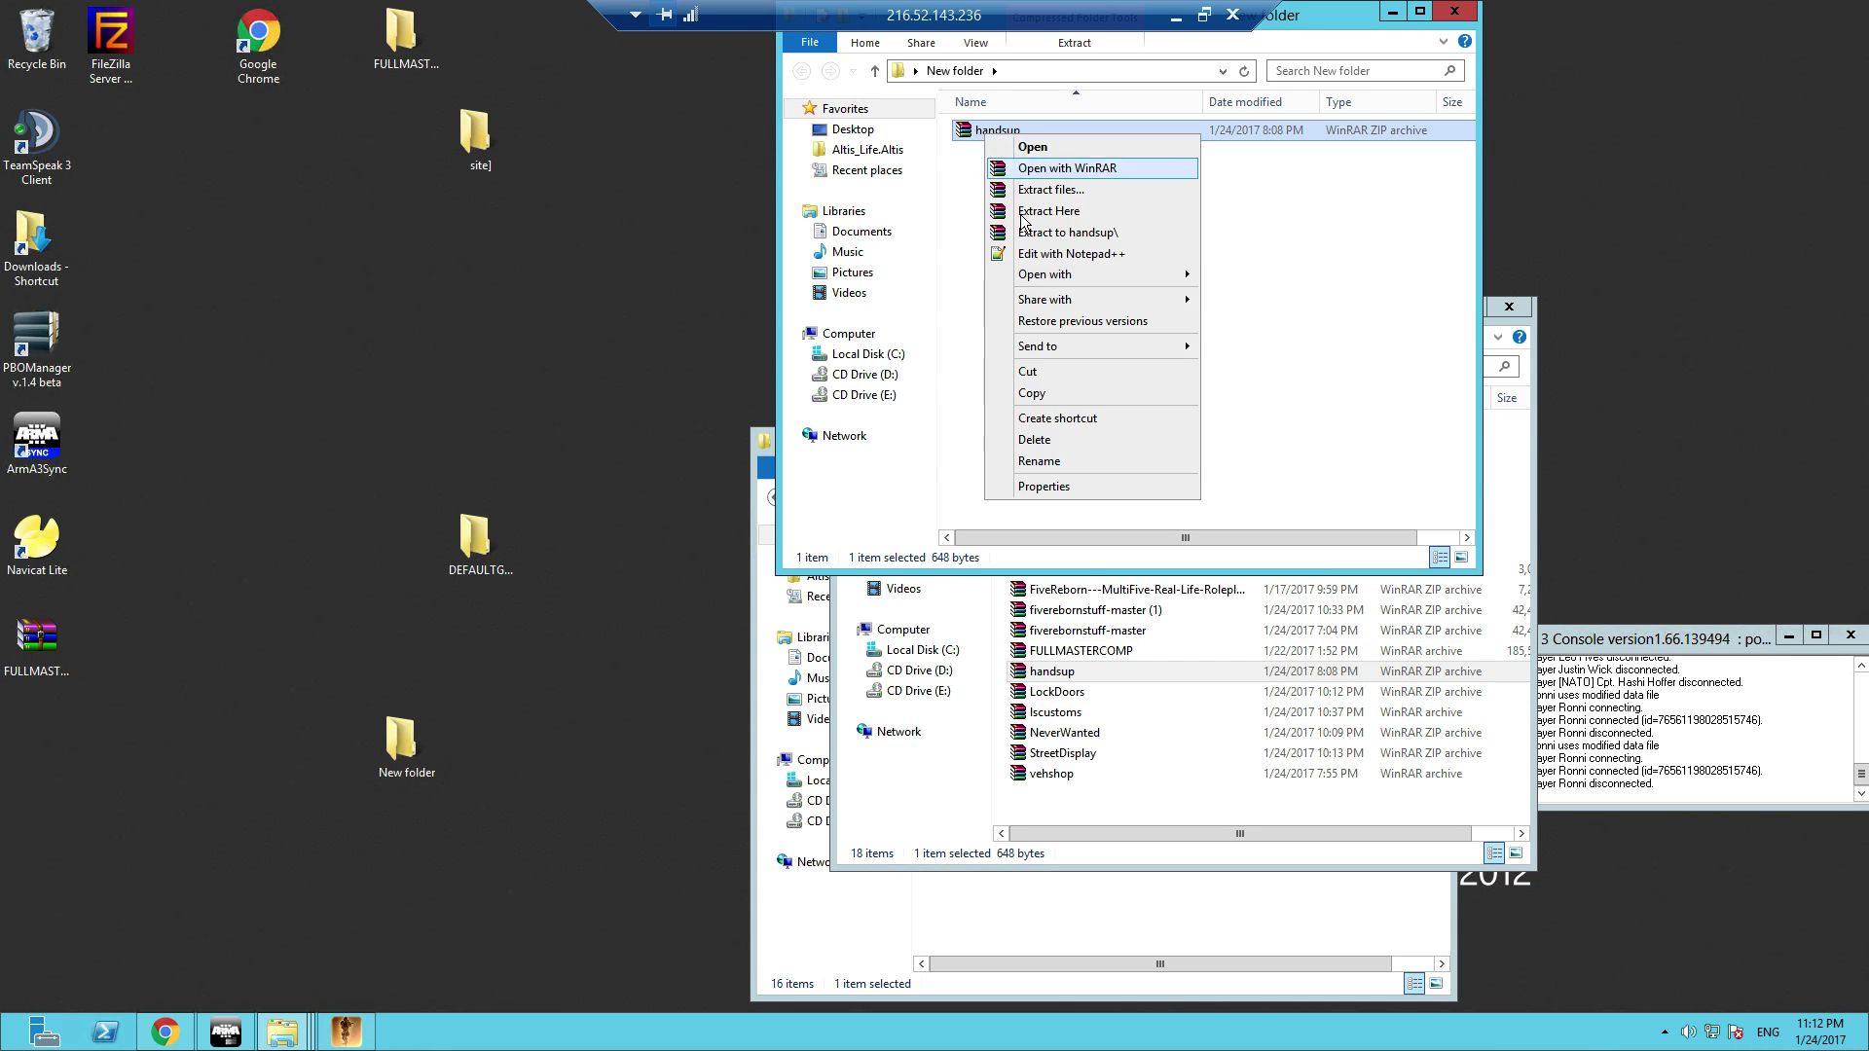
left_click(1022, 212)
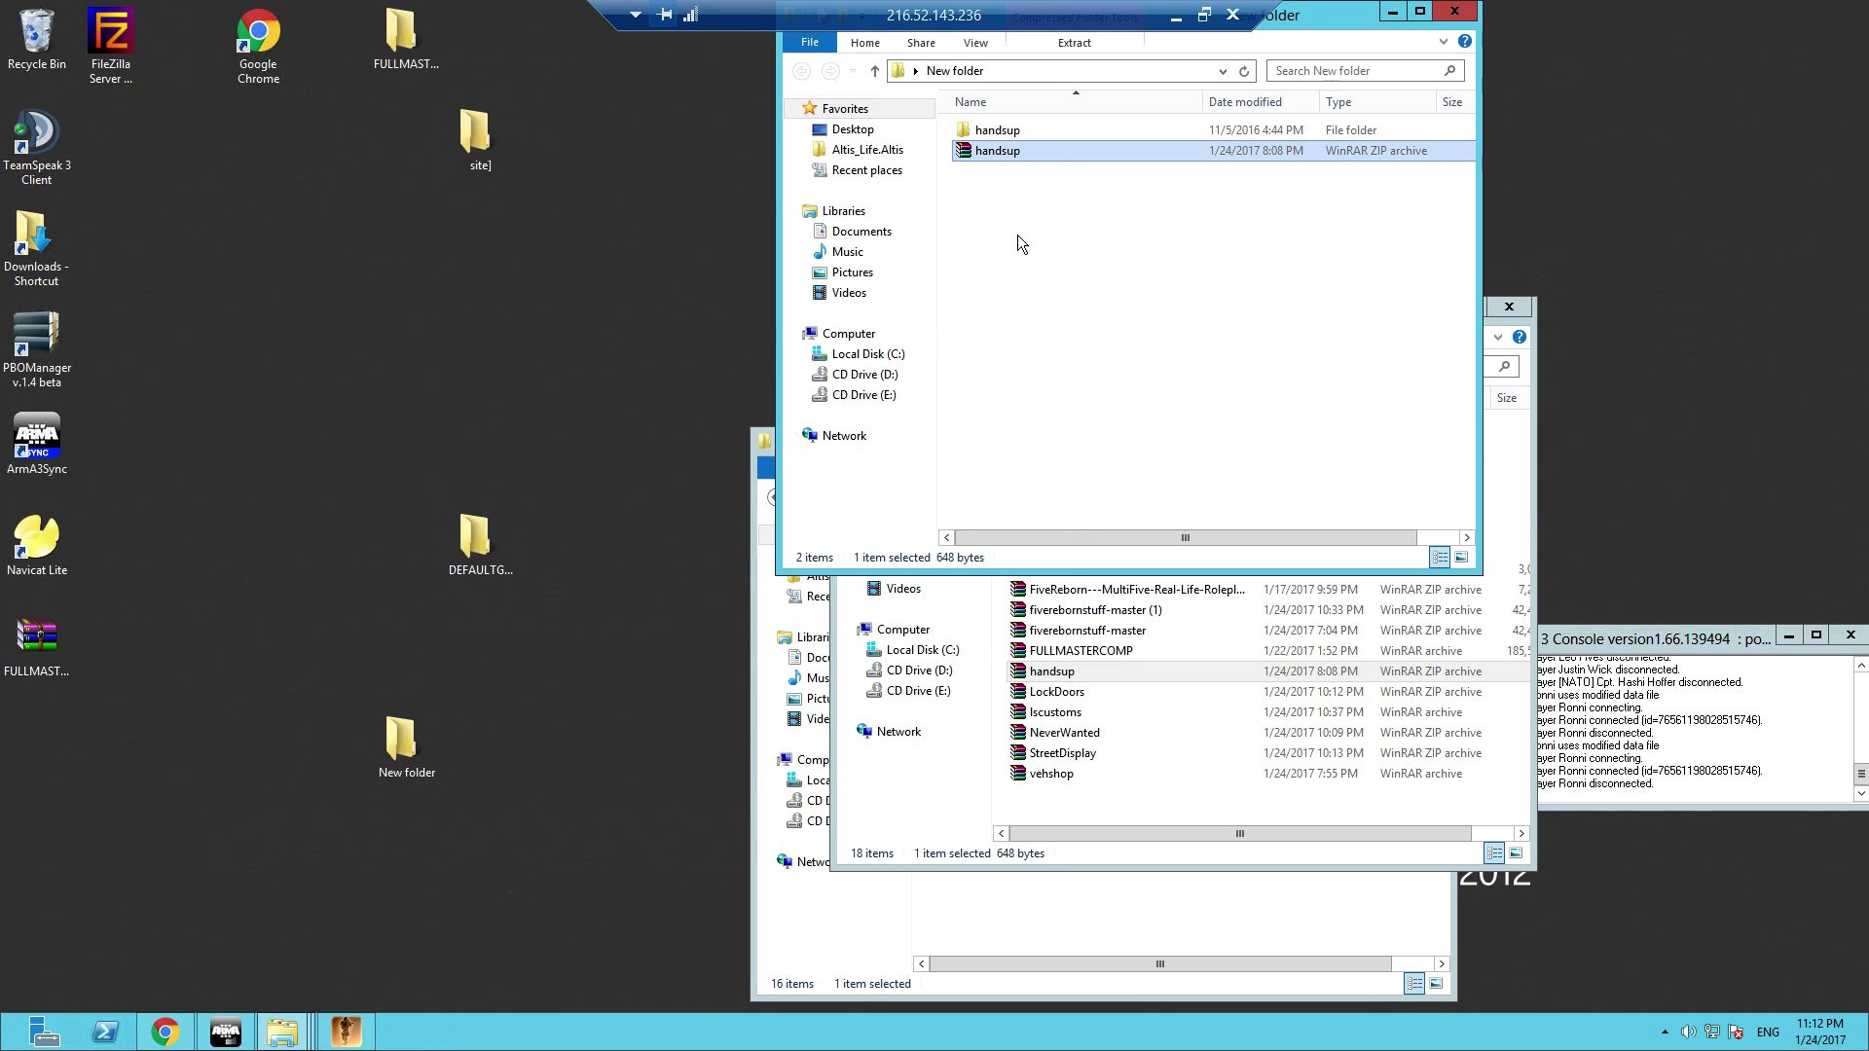
double_click(1012, 129)
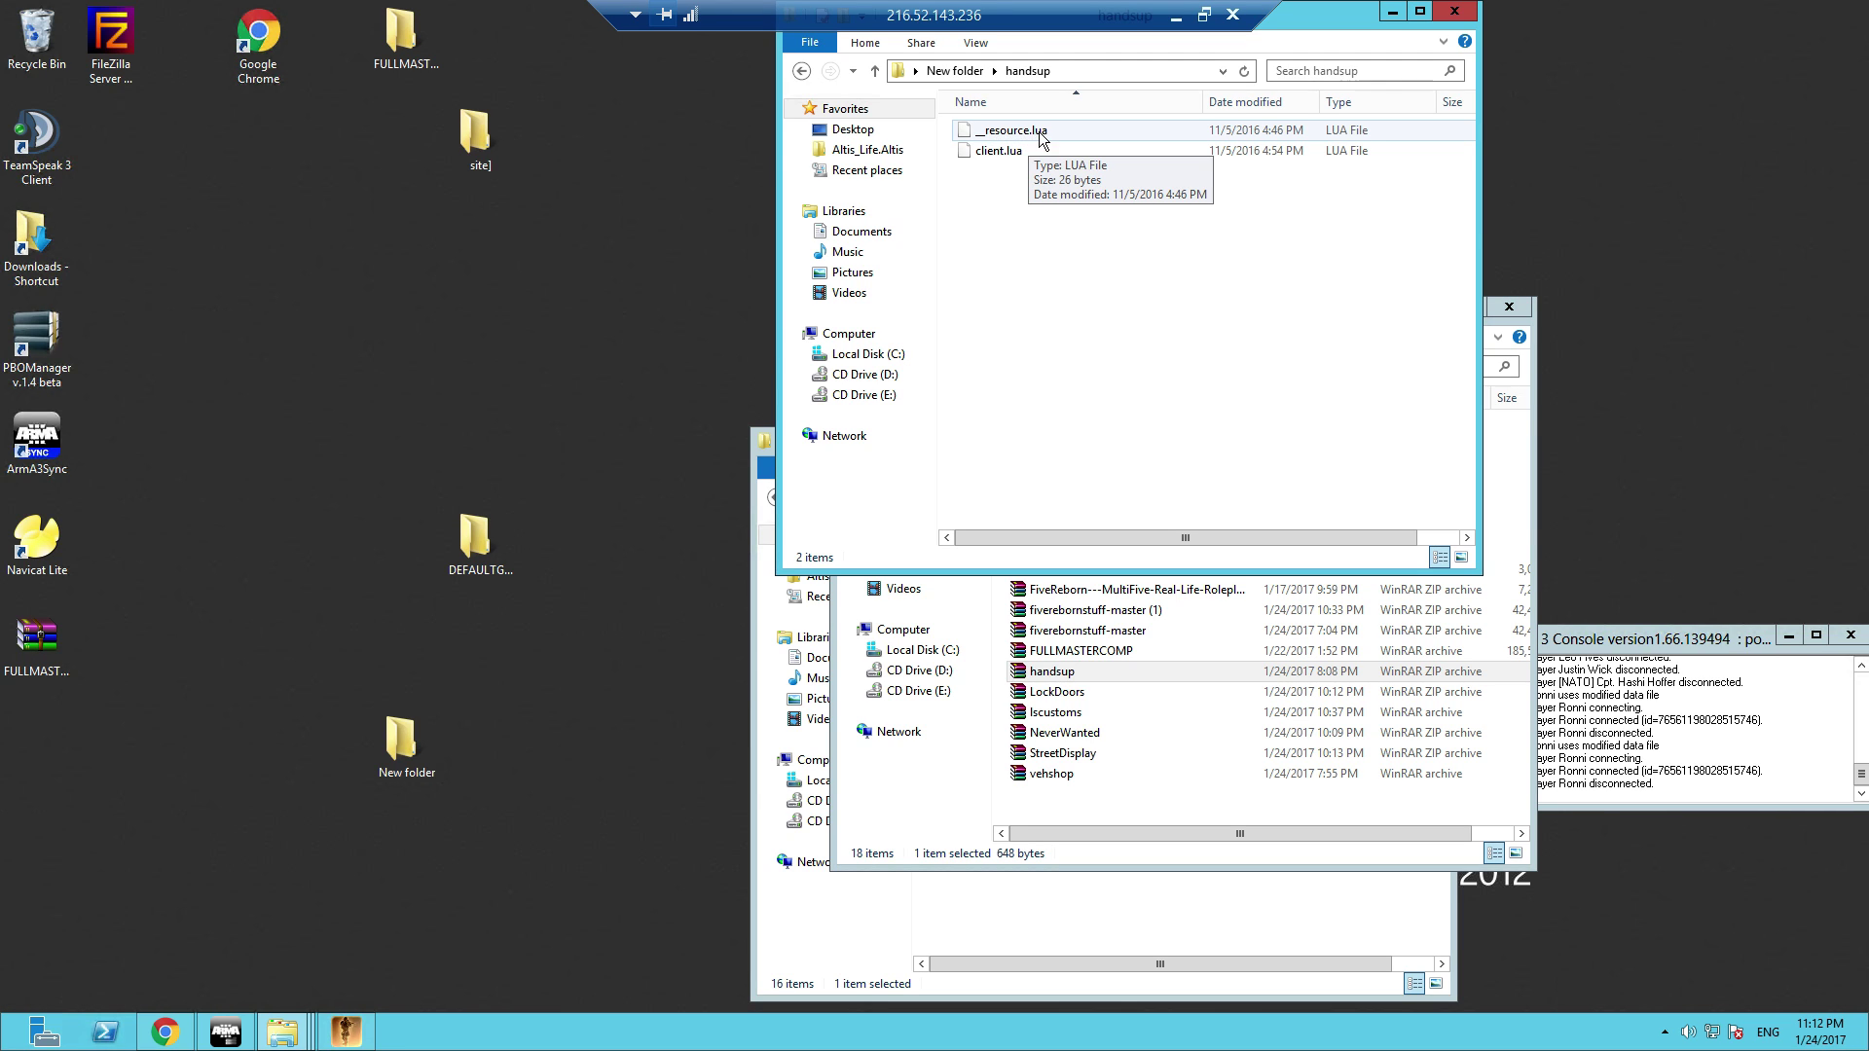
left_click(1022, 154)
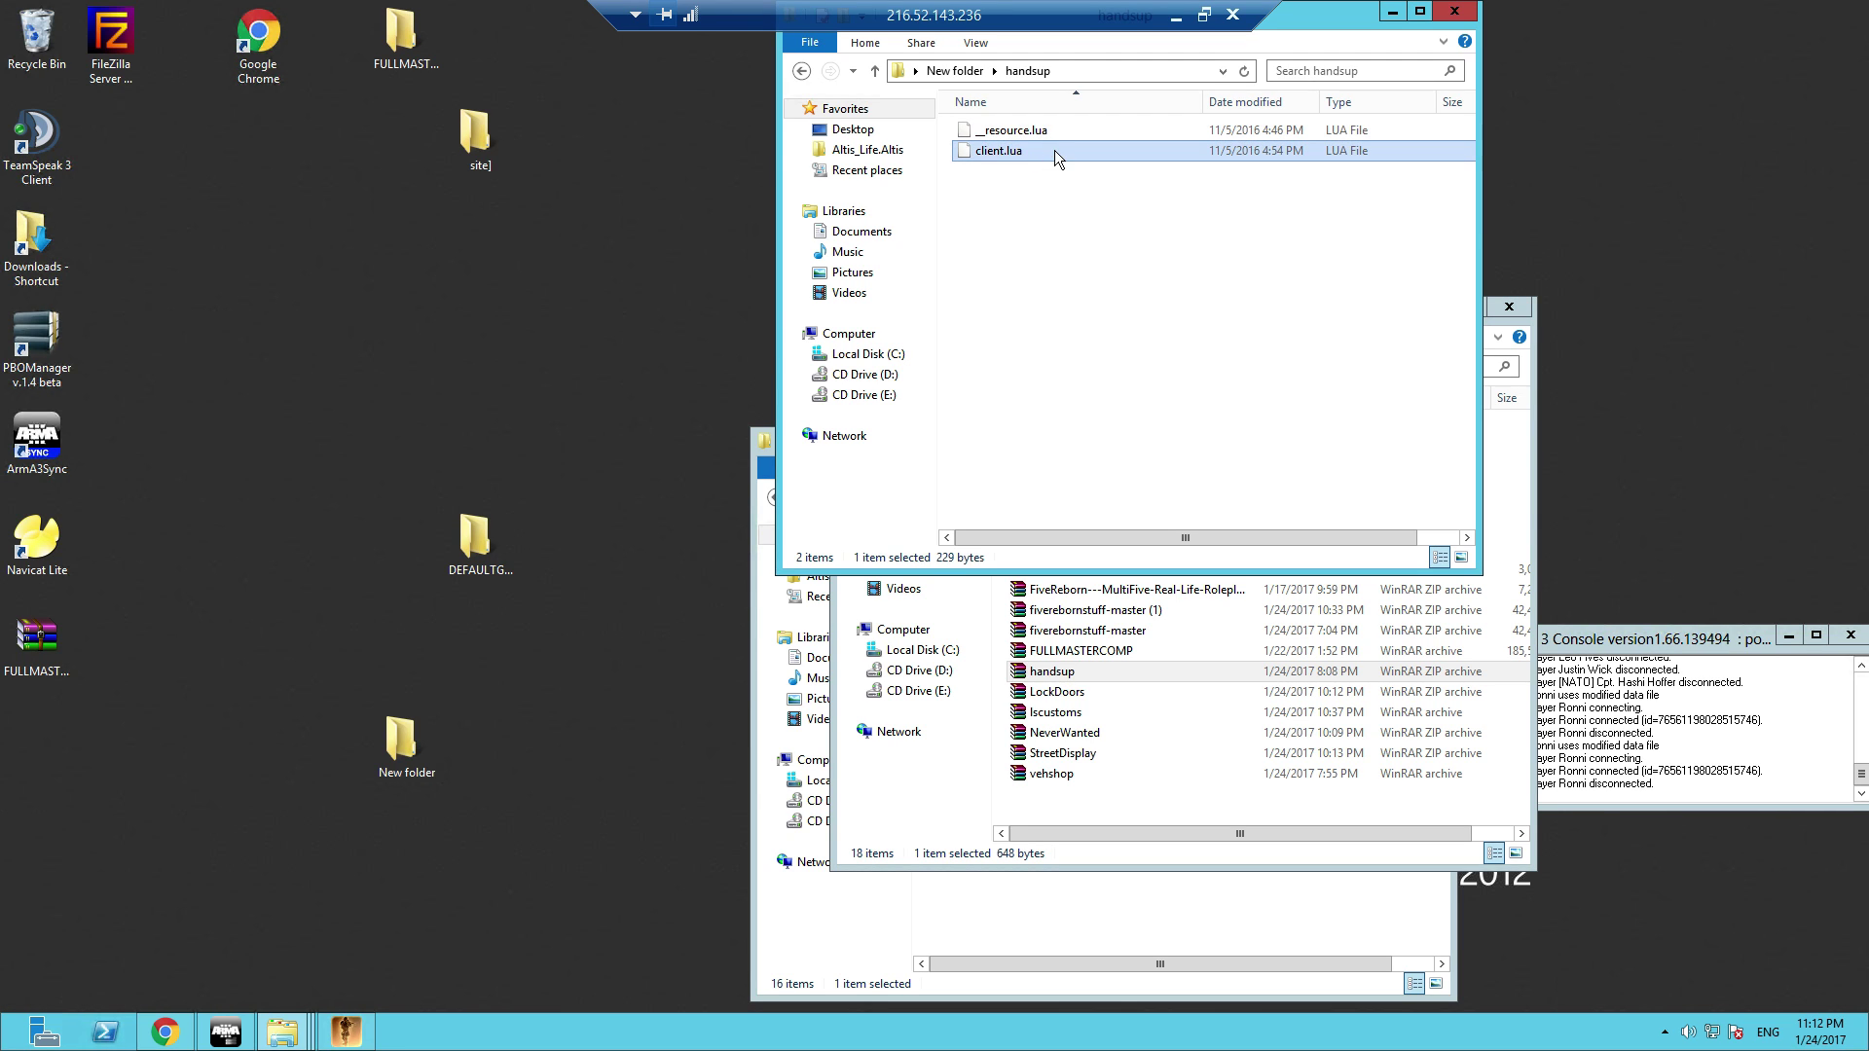
key("BackSpace")
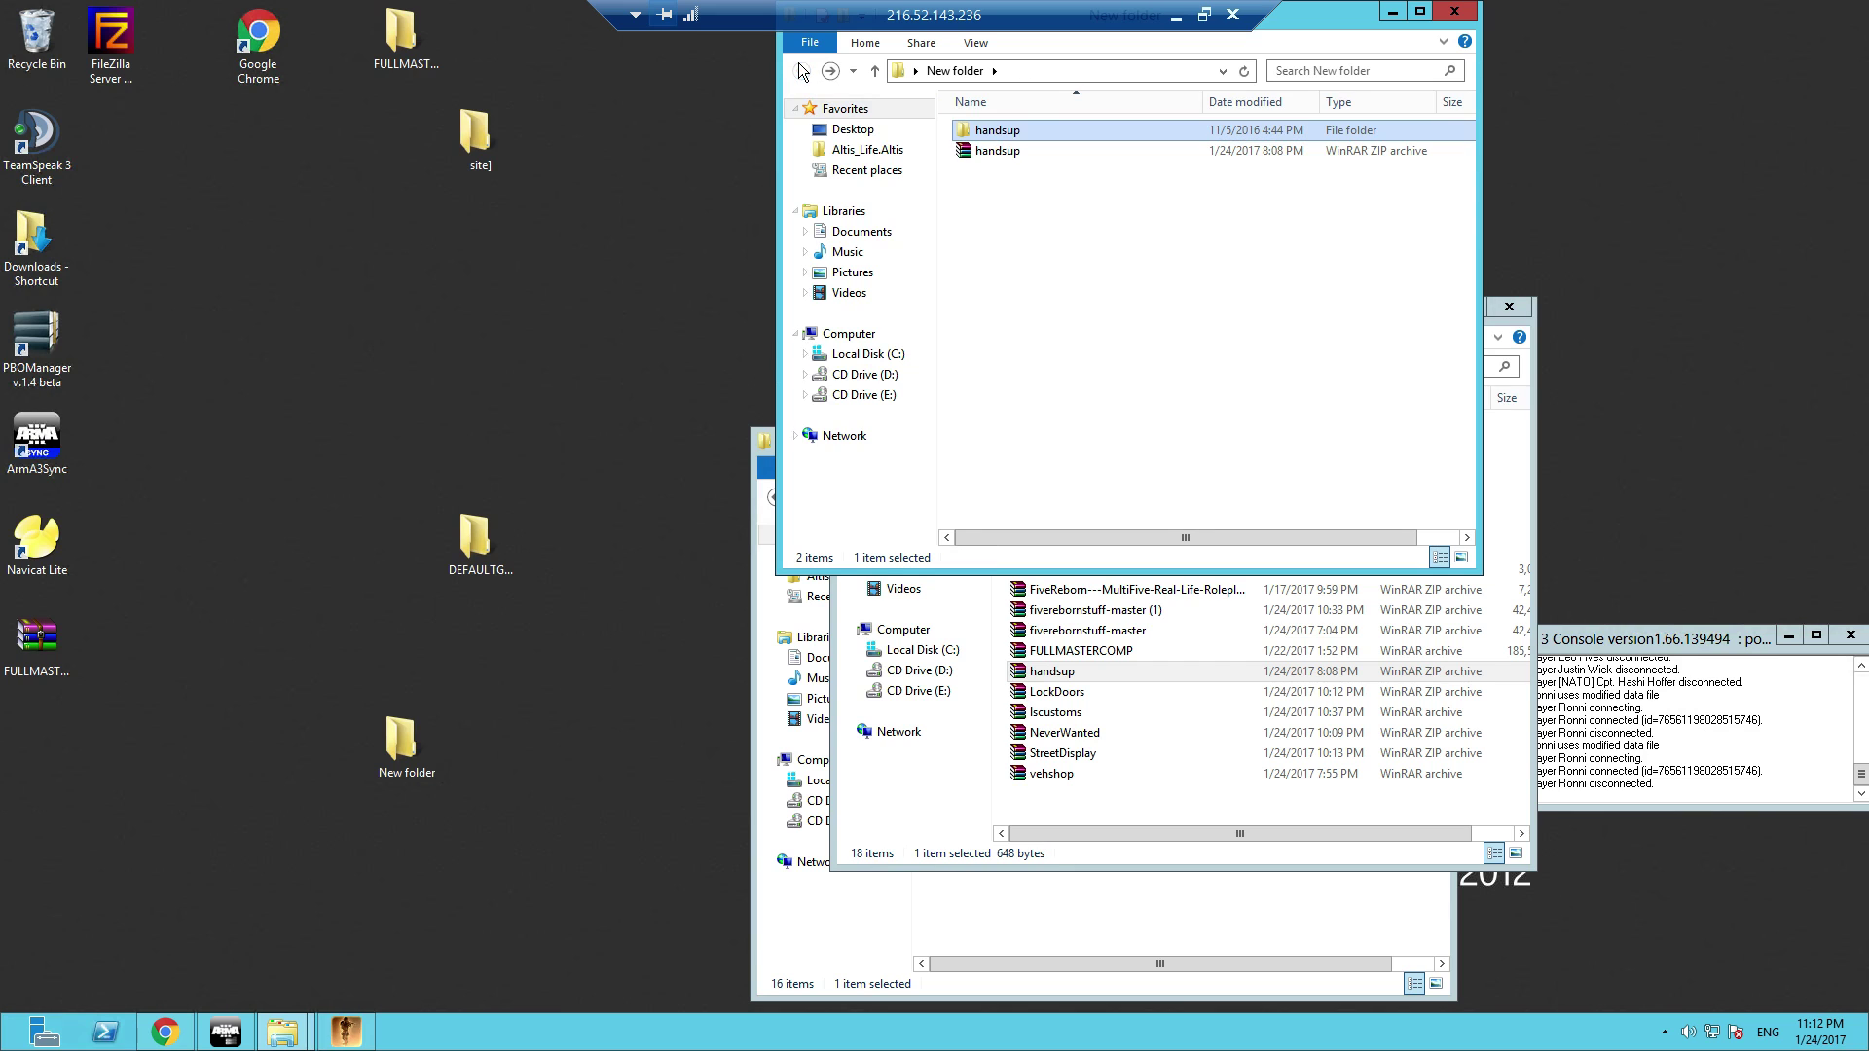
right_click(1012, 137)
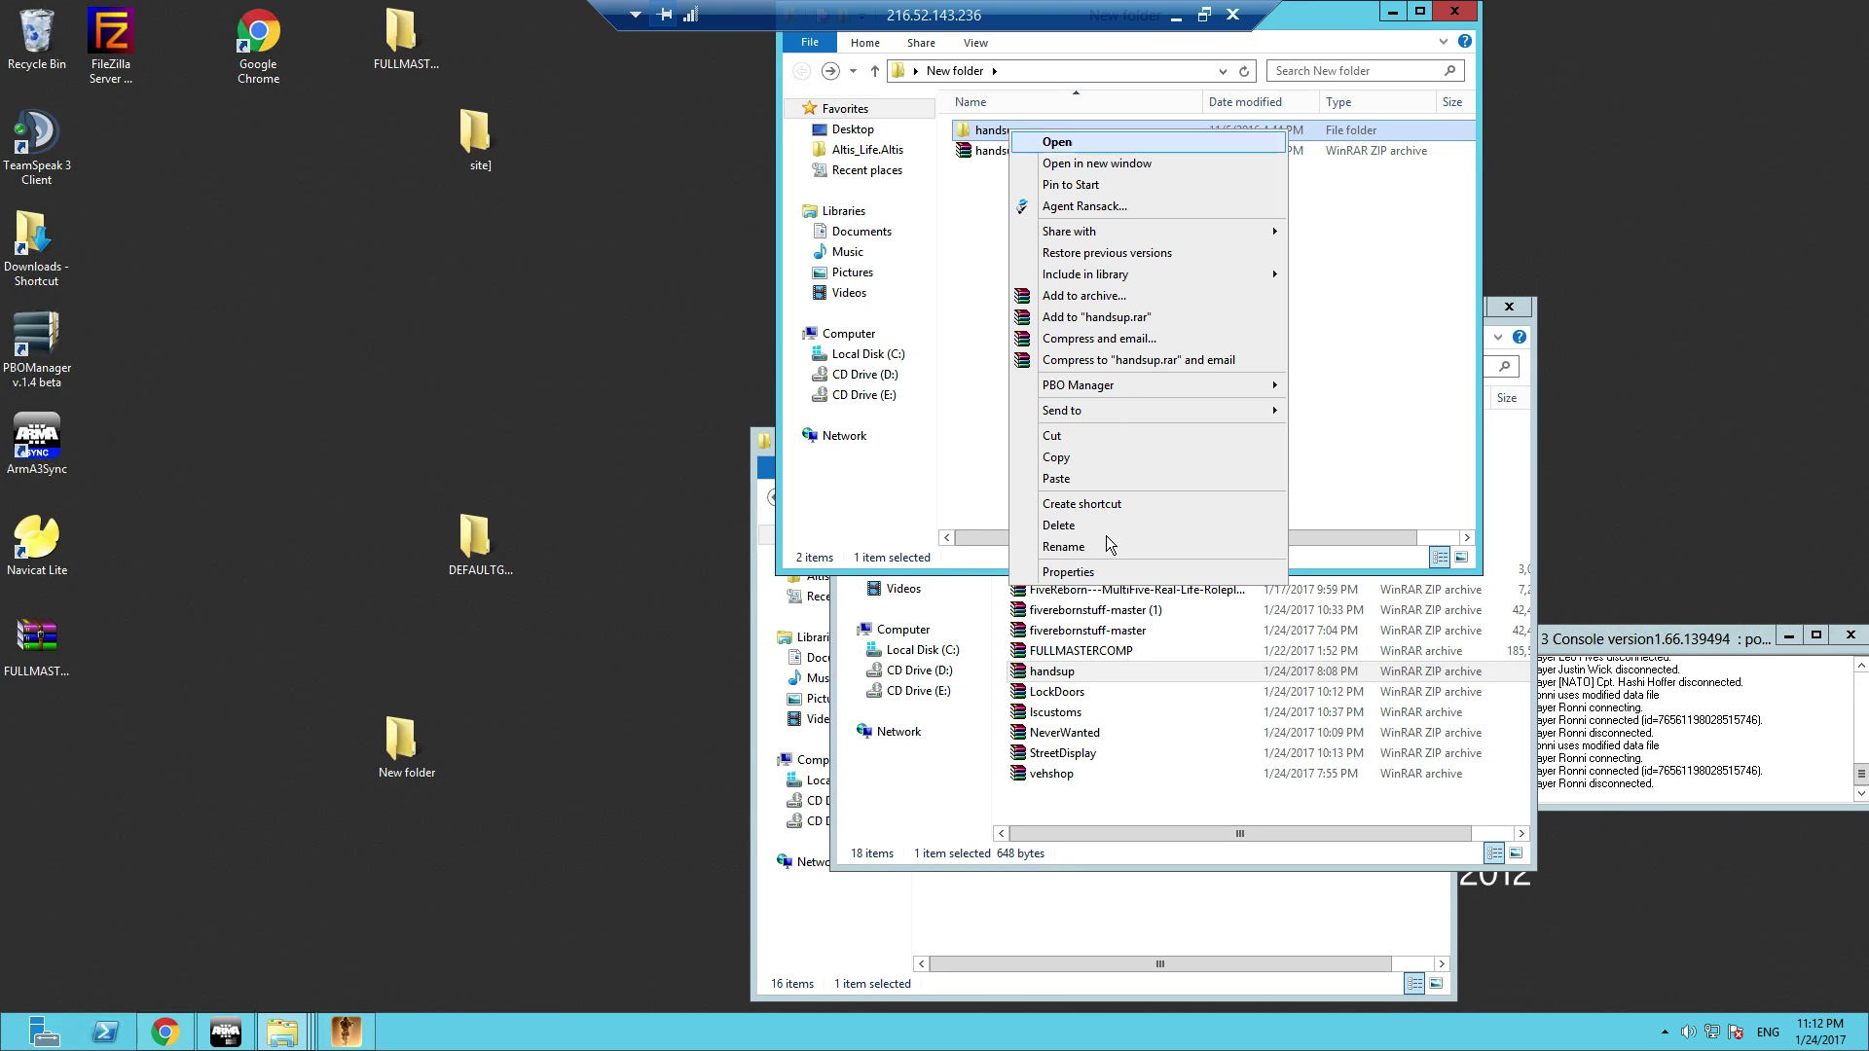
left_click(1058, 459)
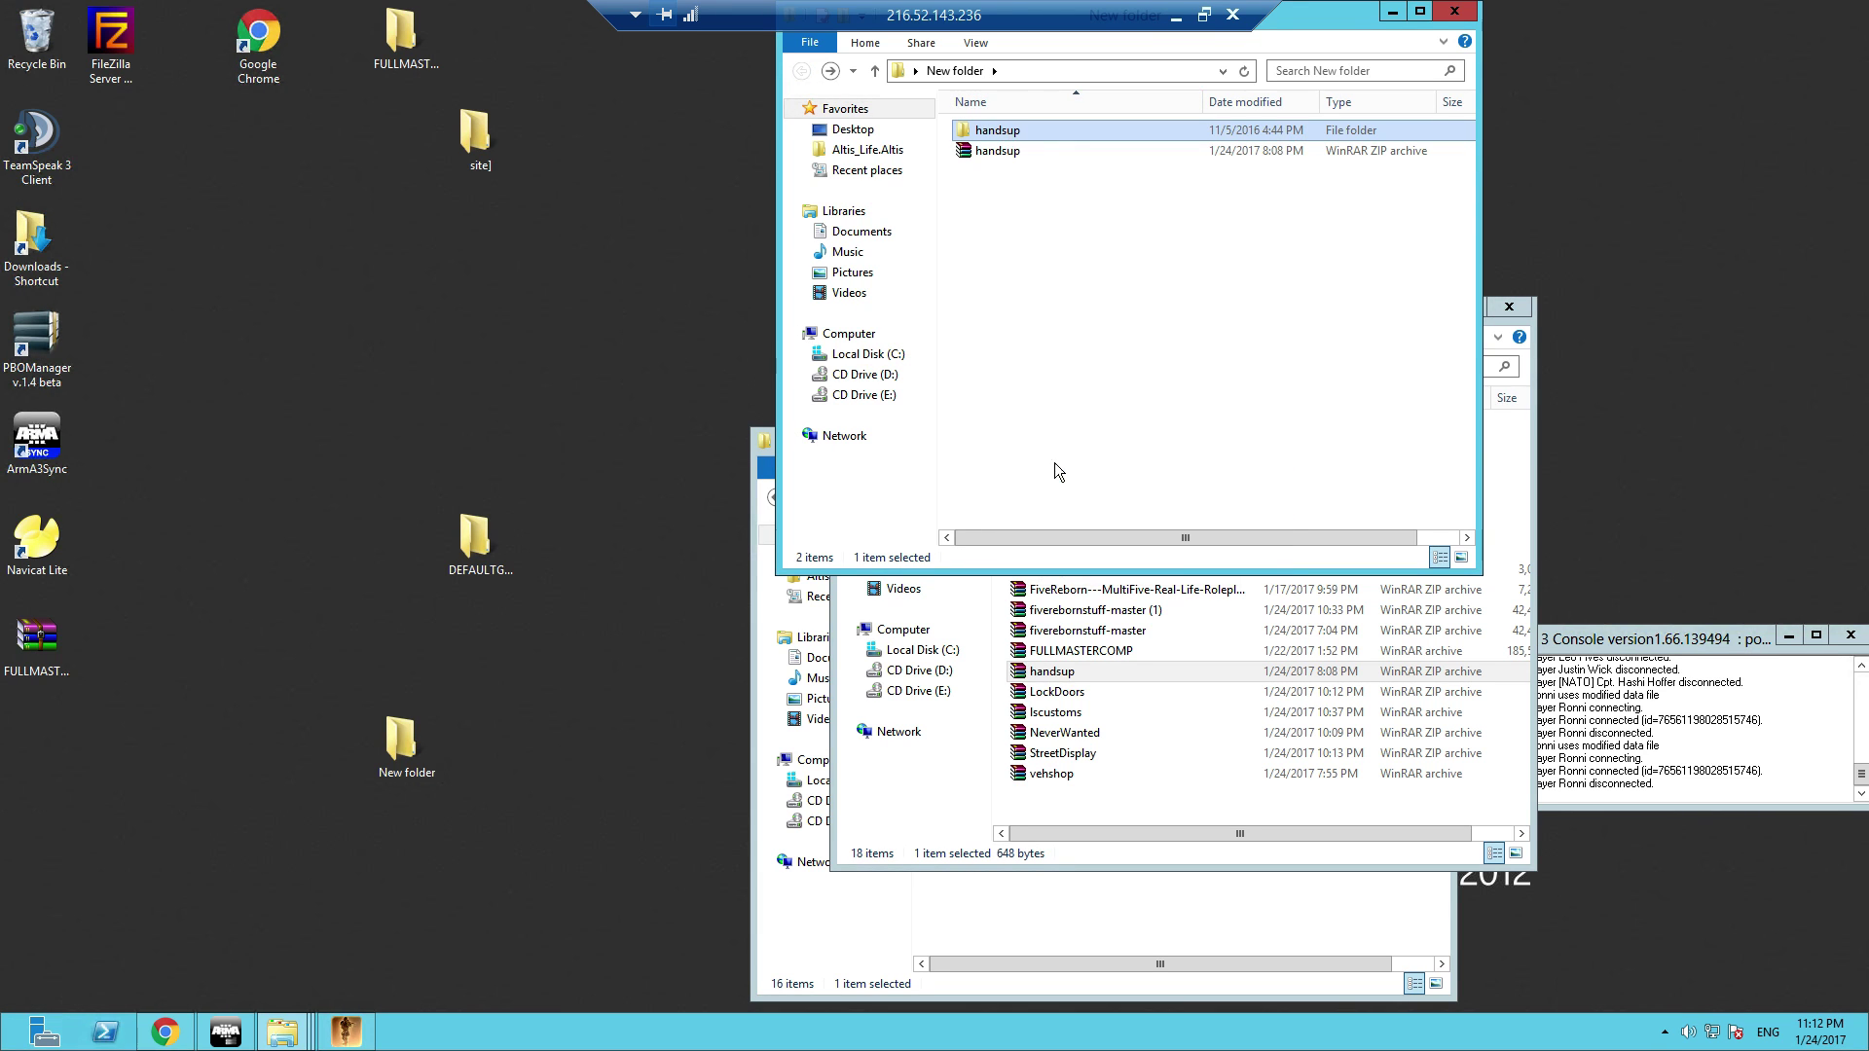
- Paste the handsup folder into DEFAULTGTASERVER > cfx-server > resources
left_click(471, 555)
double_click(470, 556)
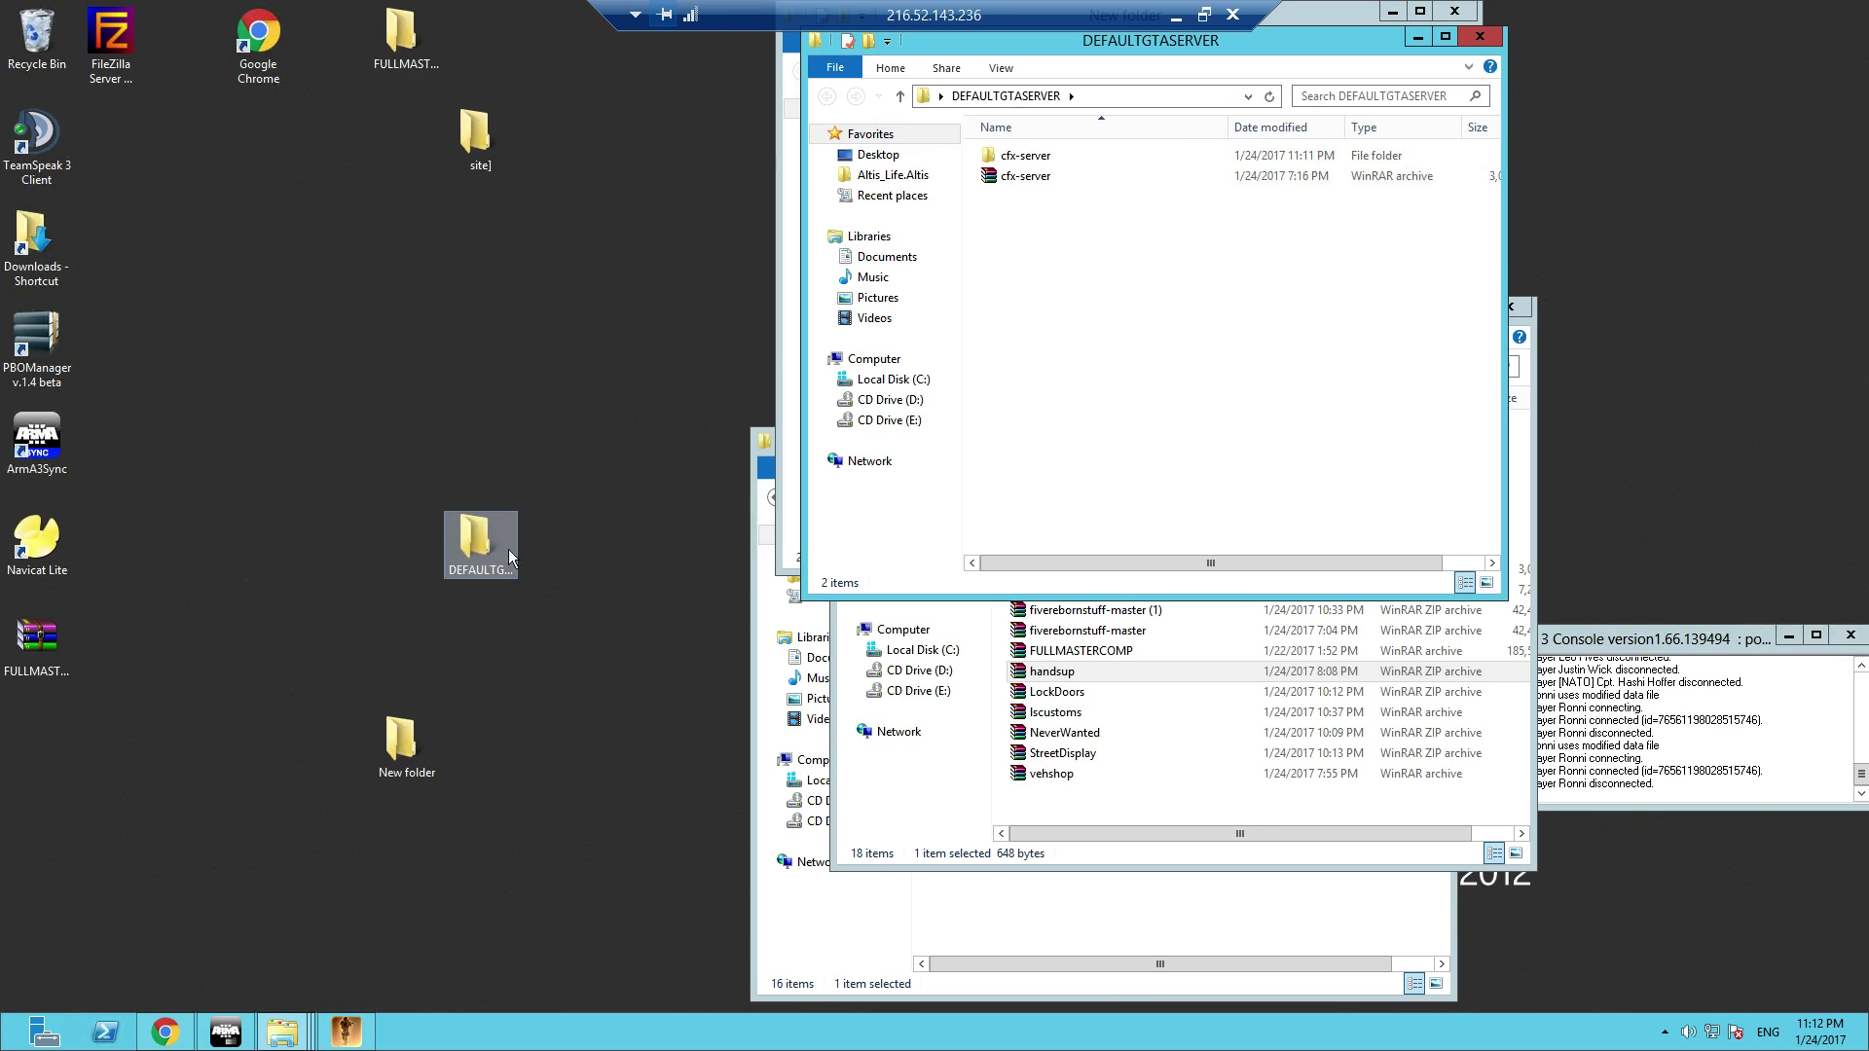
left_click(1027, 157)
double_click(1030, 162)
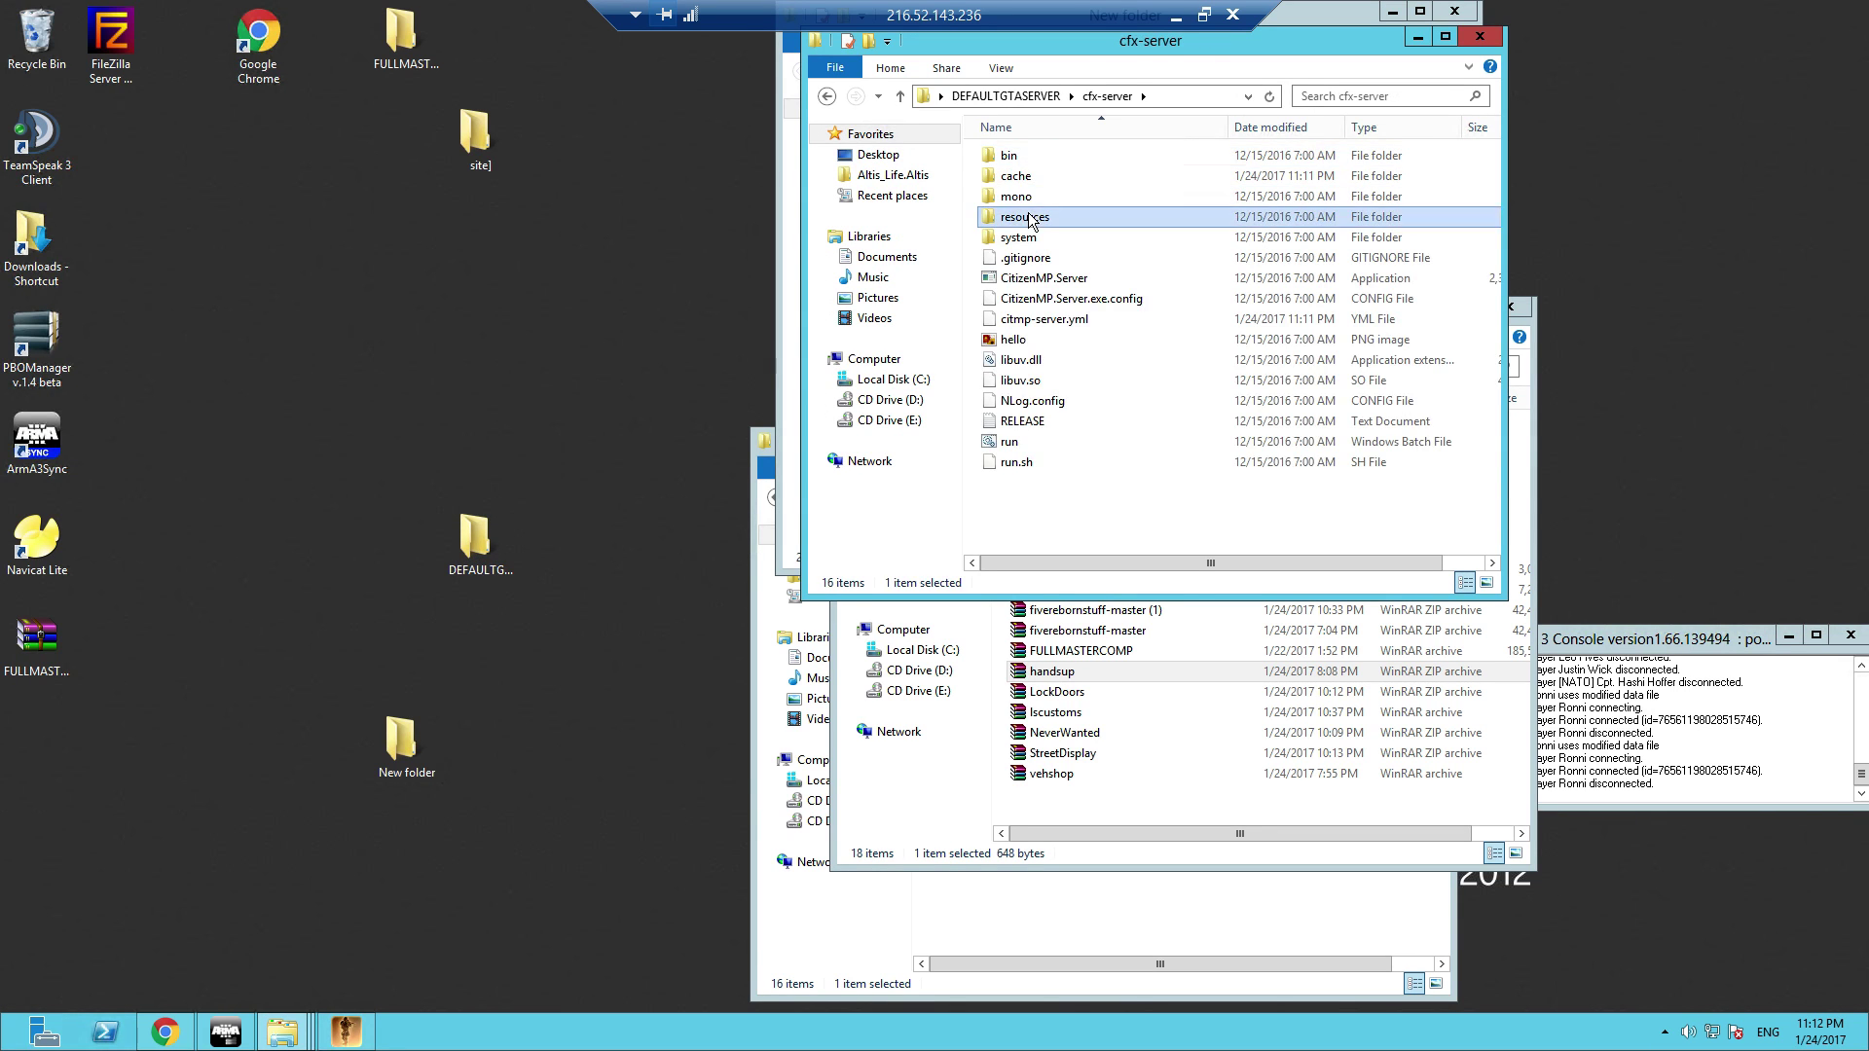
double_click(1037, 218)
right_click(1057, 431)
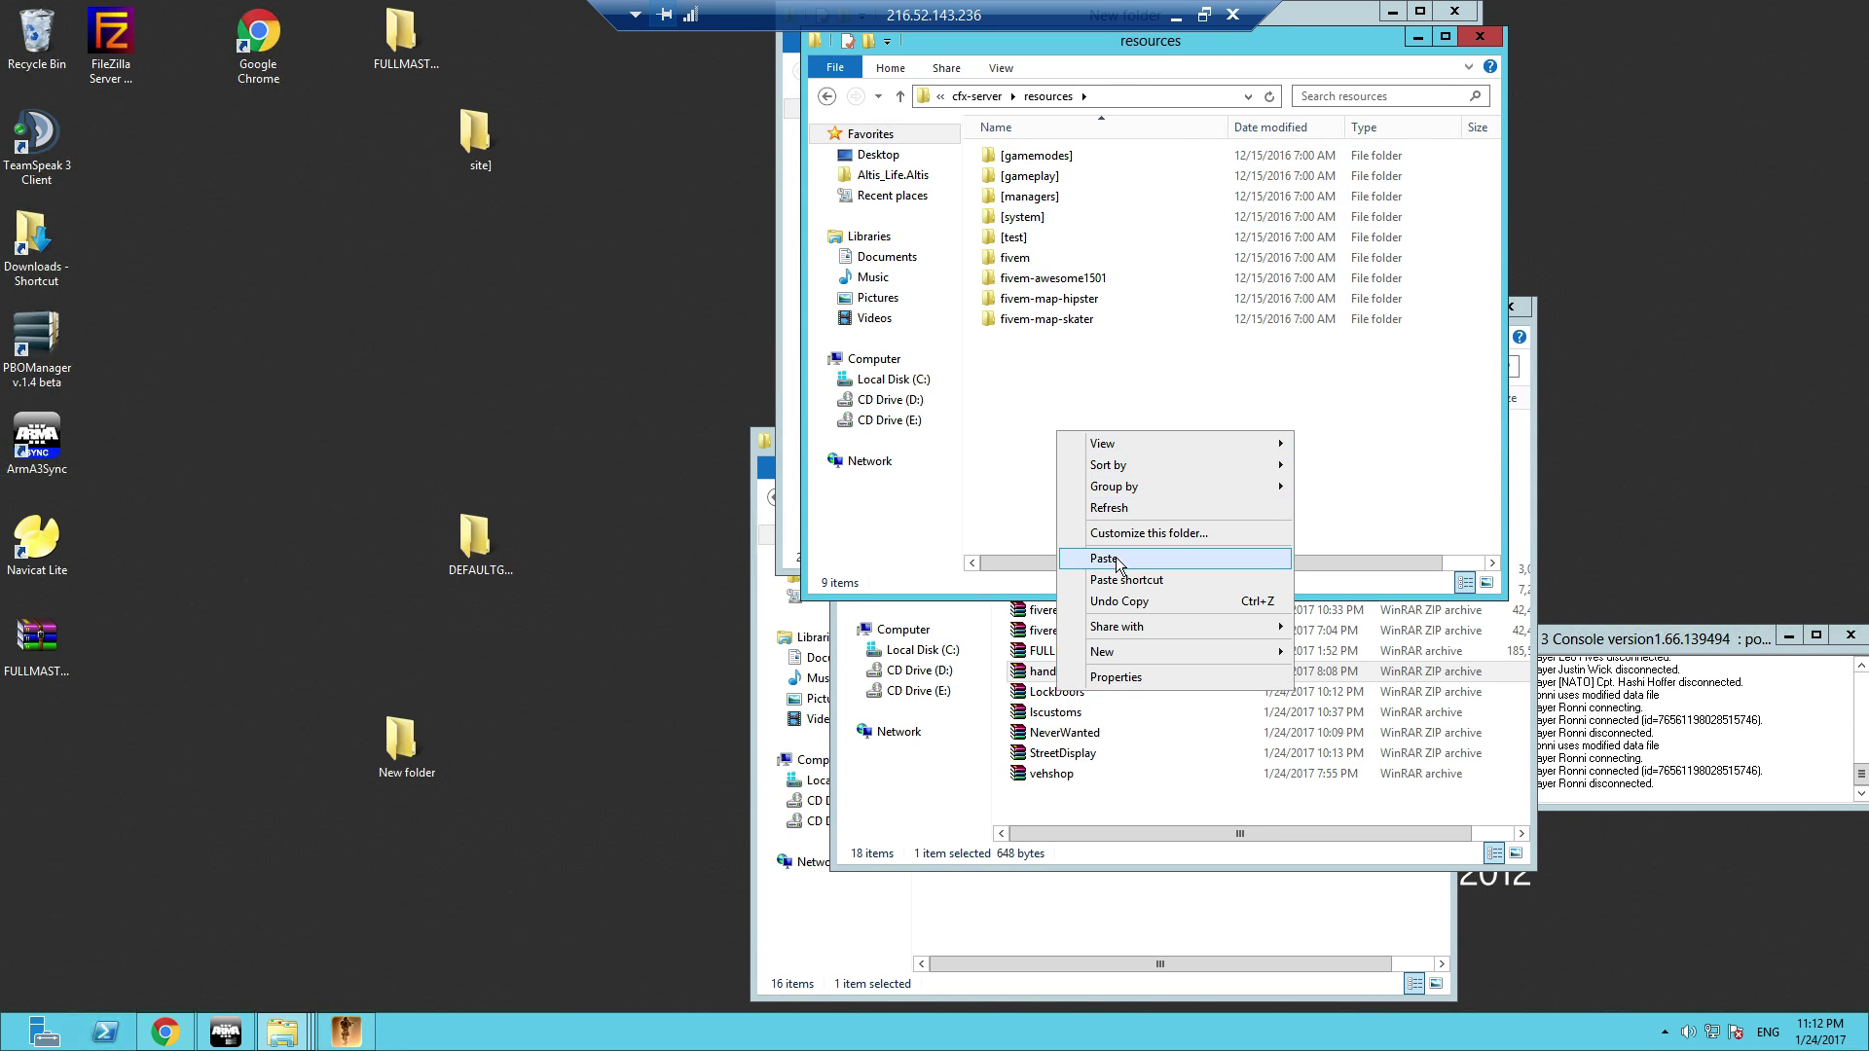
left_click(1106, 558)
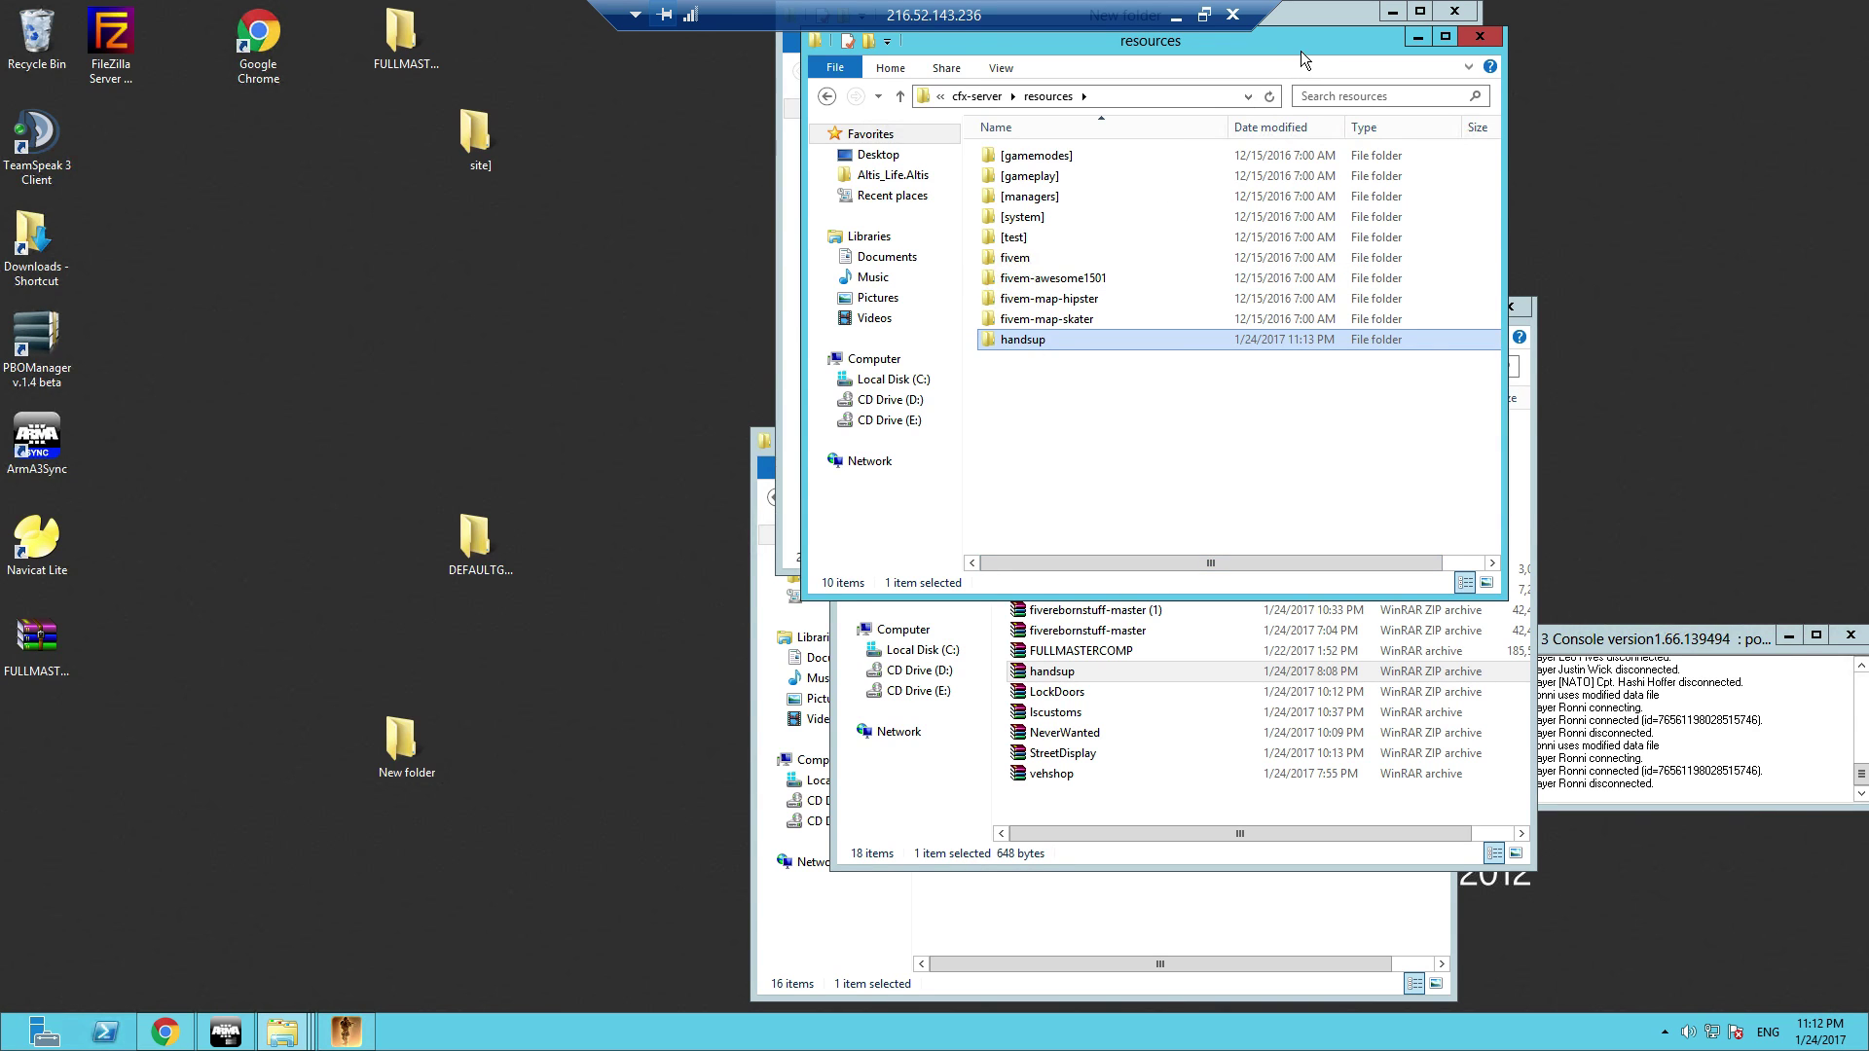
- Close the New folder, Downloads and duplicate cfx-server windows, leaving cfx-server open
left_click_drag(1301, 50, 628, 159)
left_click(1471, 220)
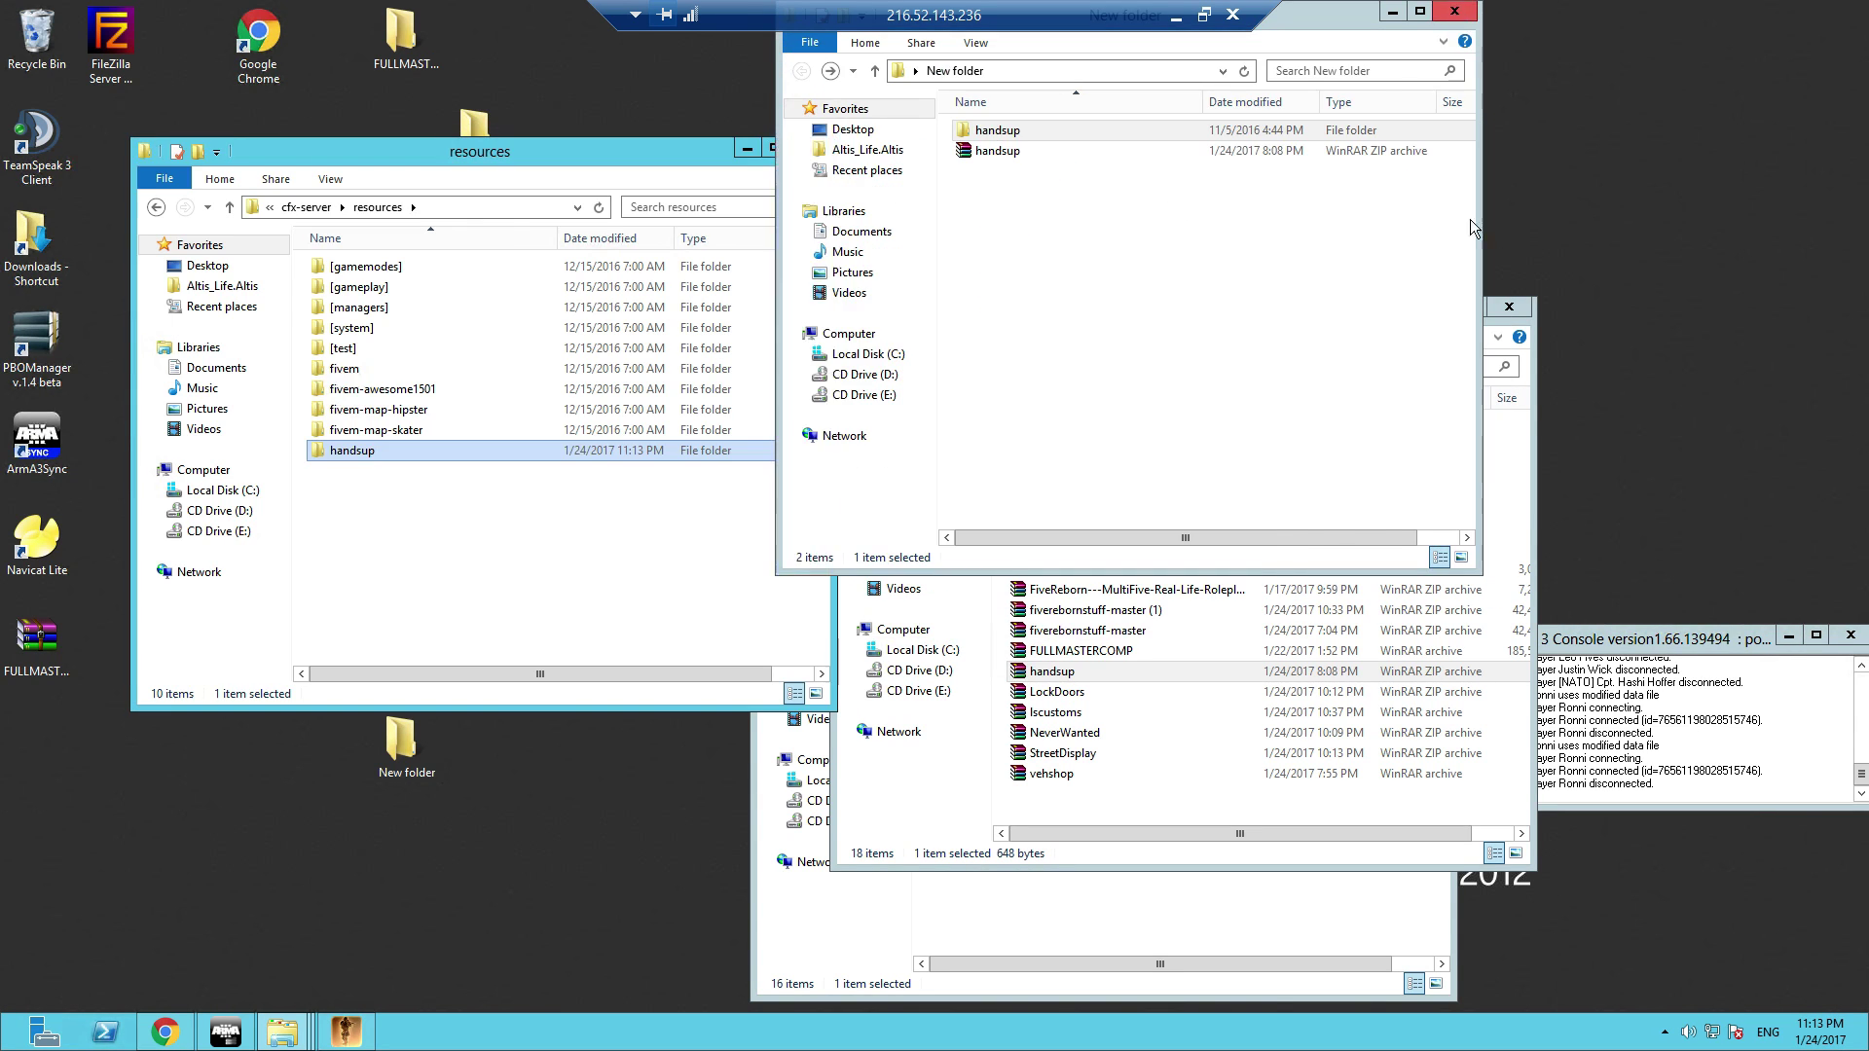
key("alt+F4")
left_click(1511, 308)
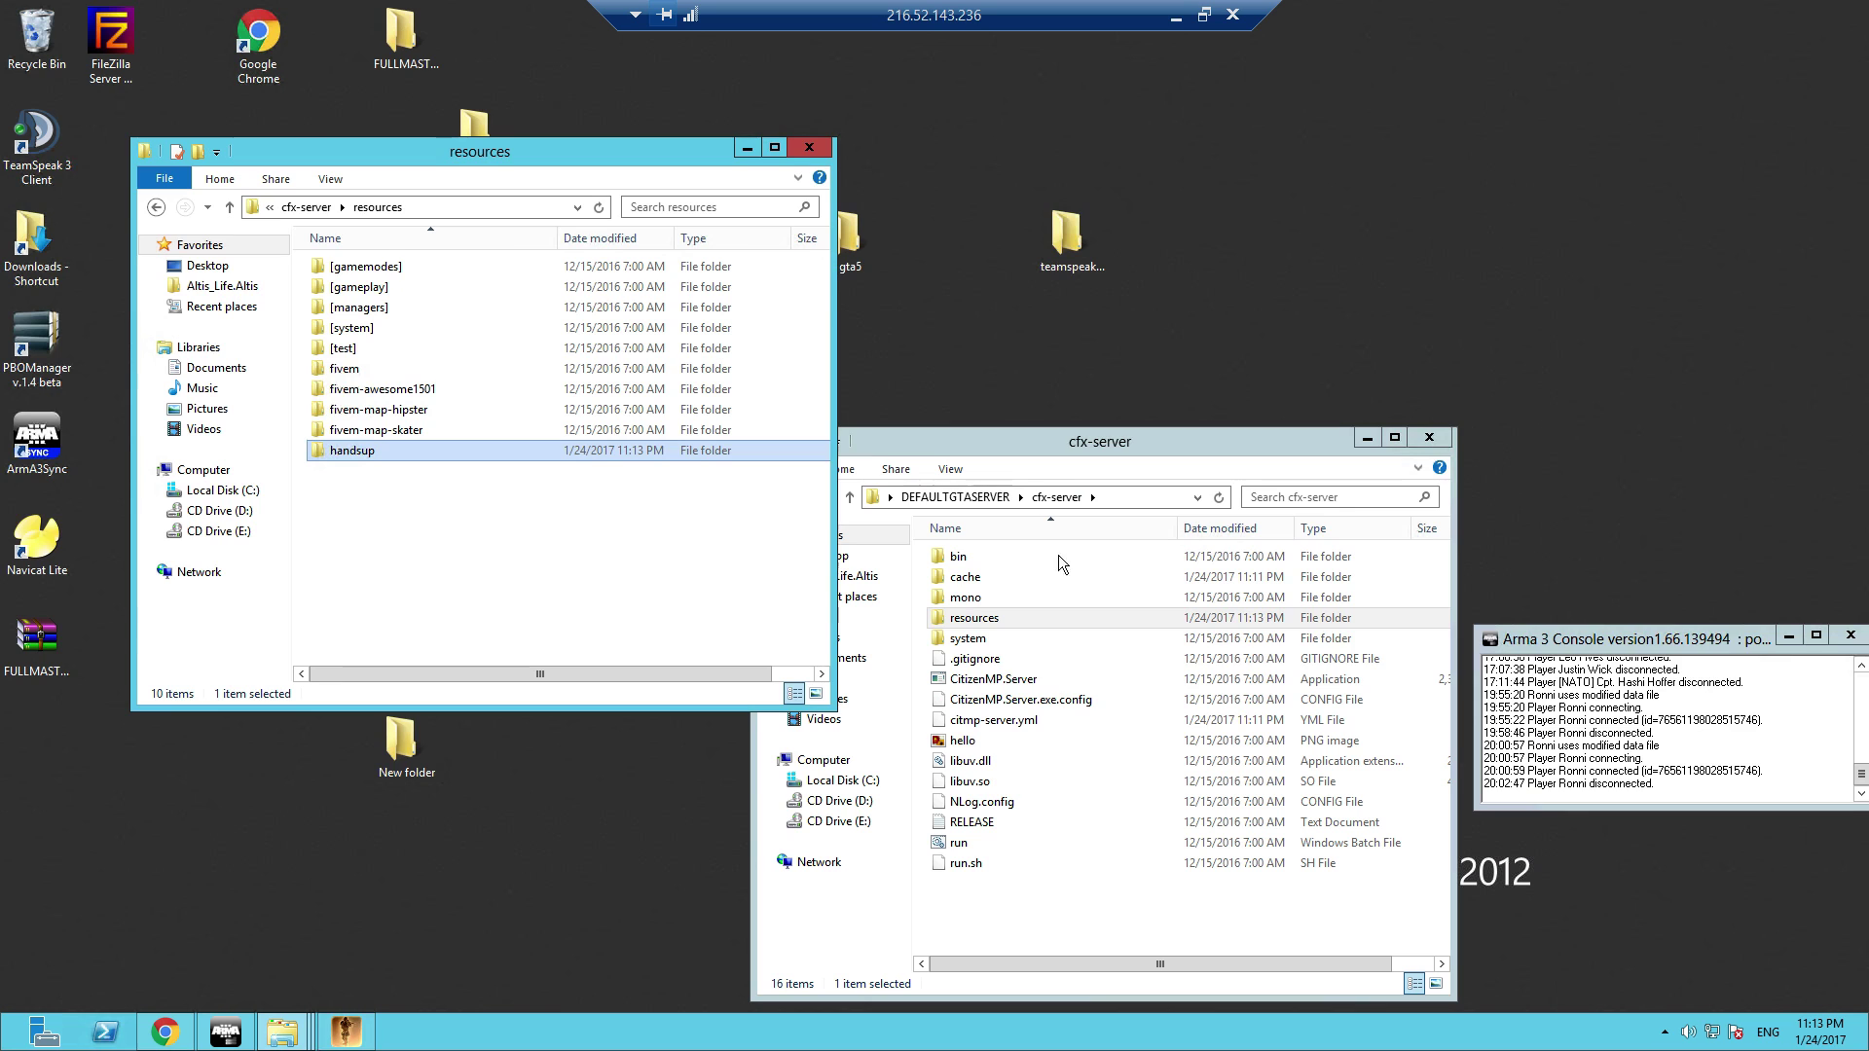
left_click(306, 205)
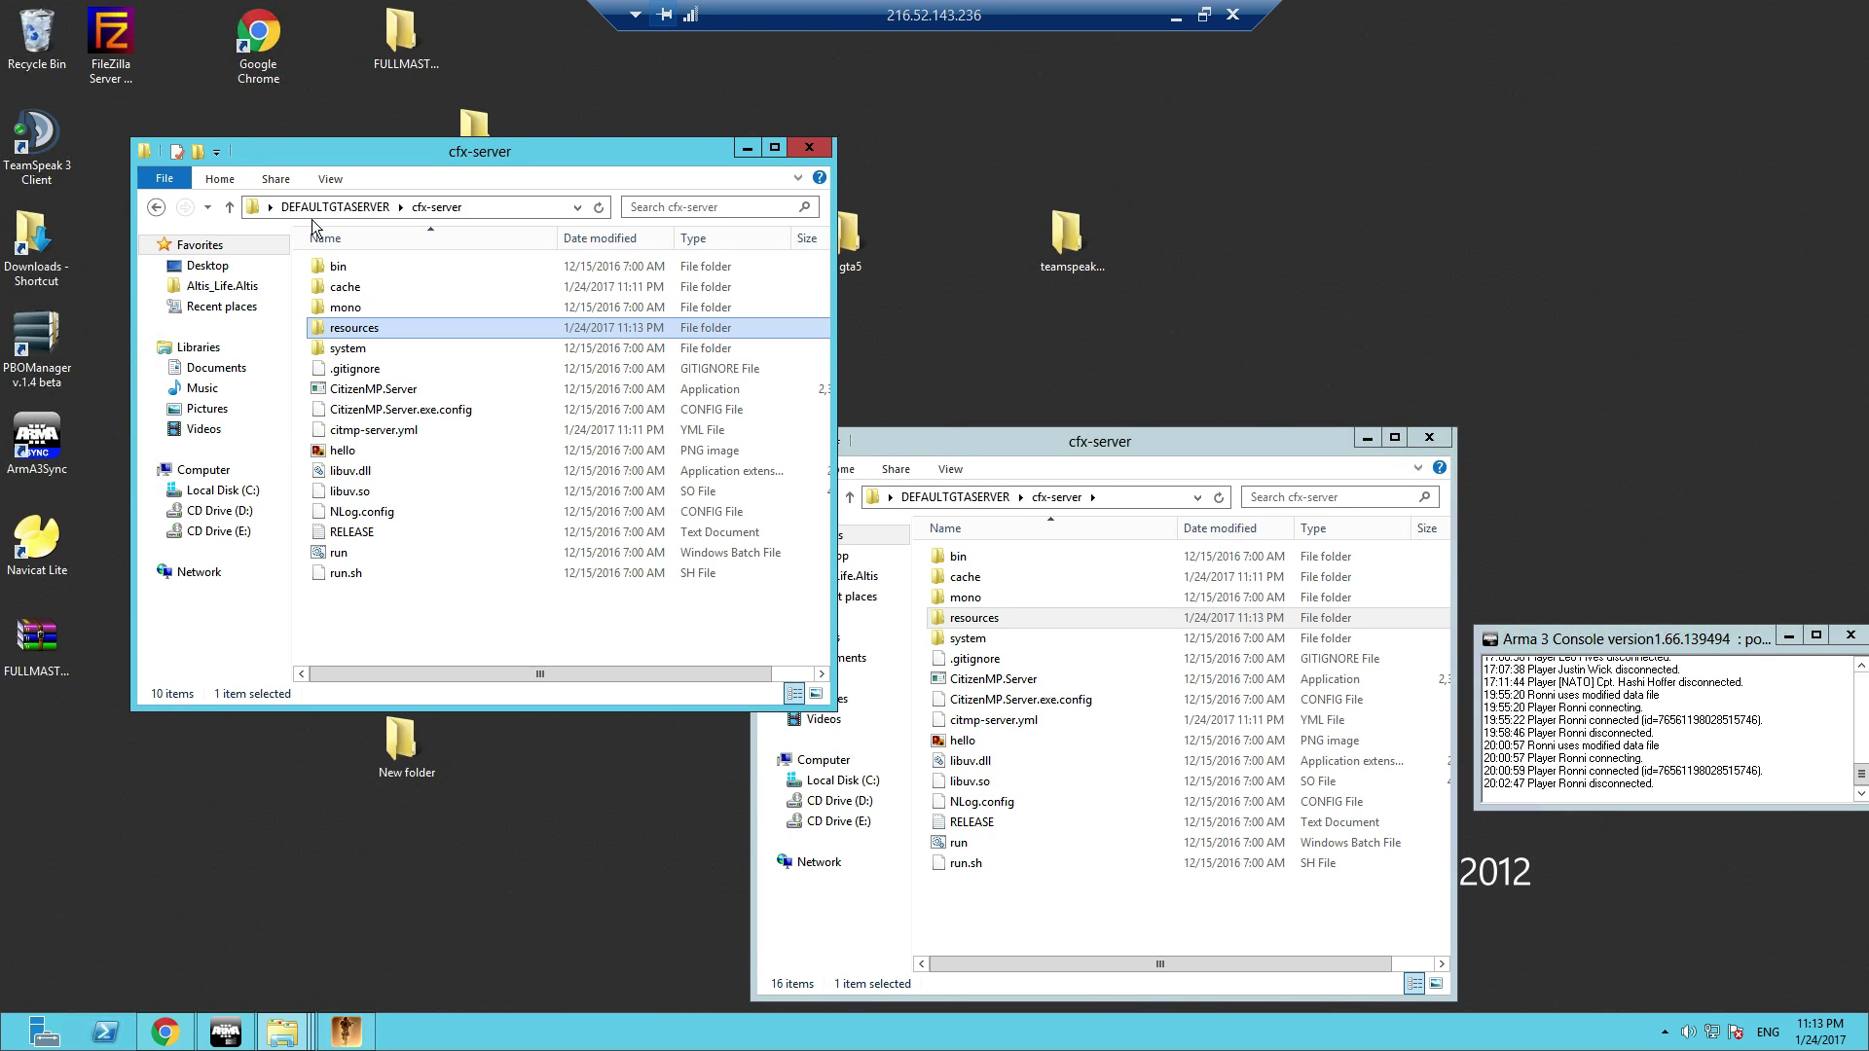
left_click(1431, 438)
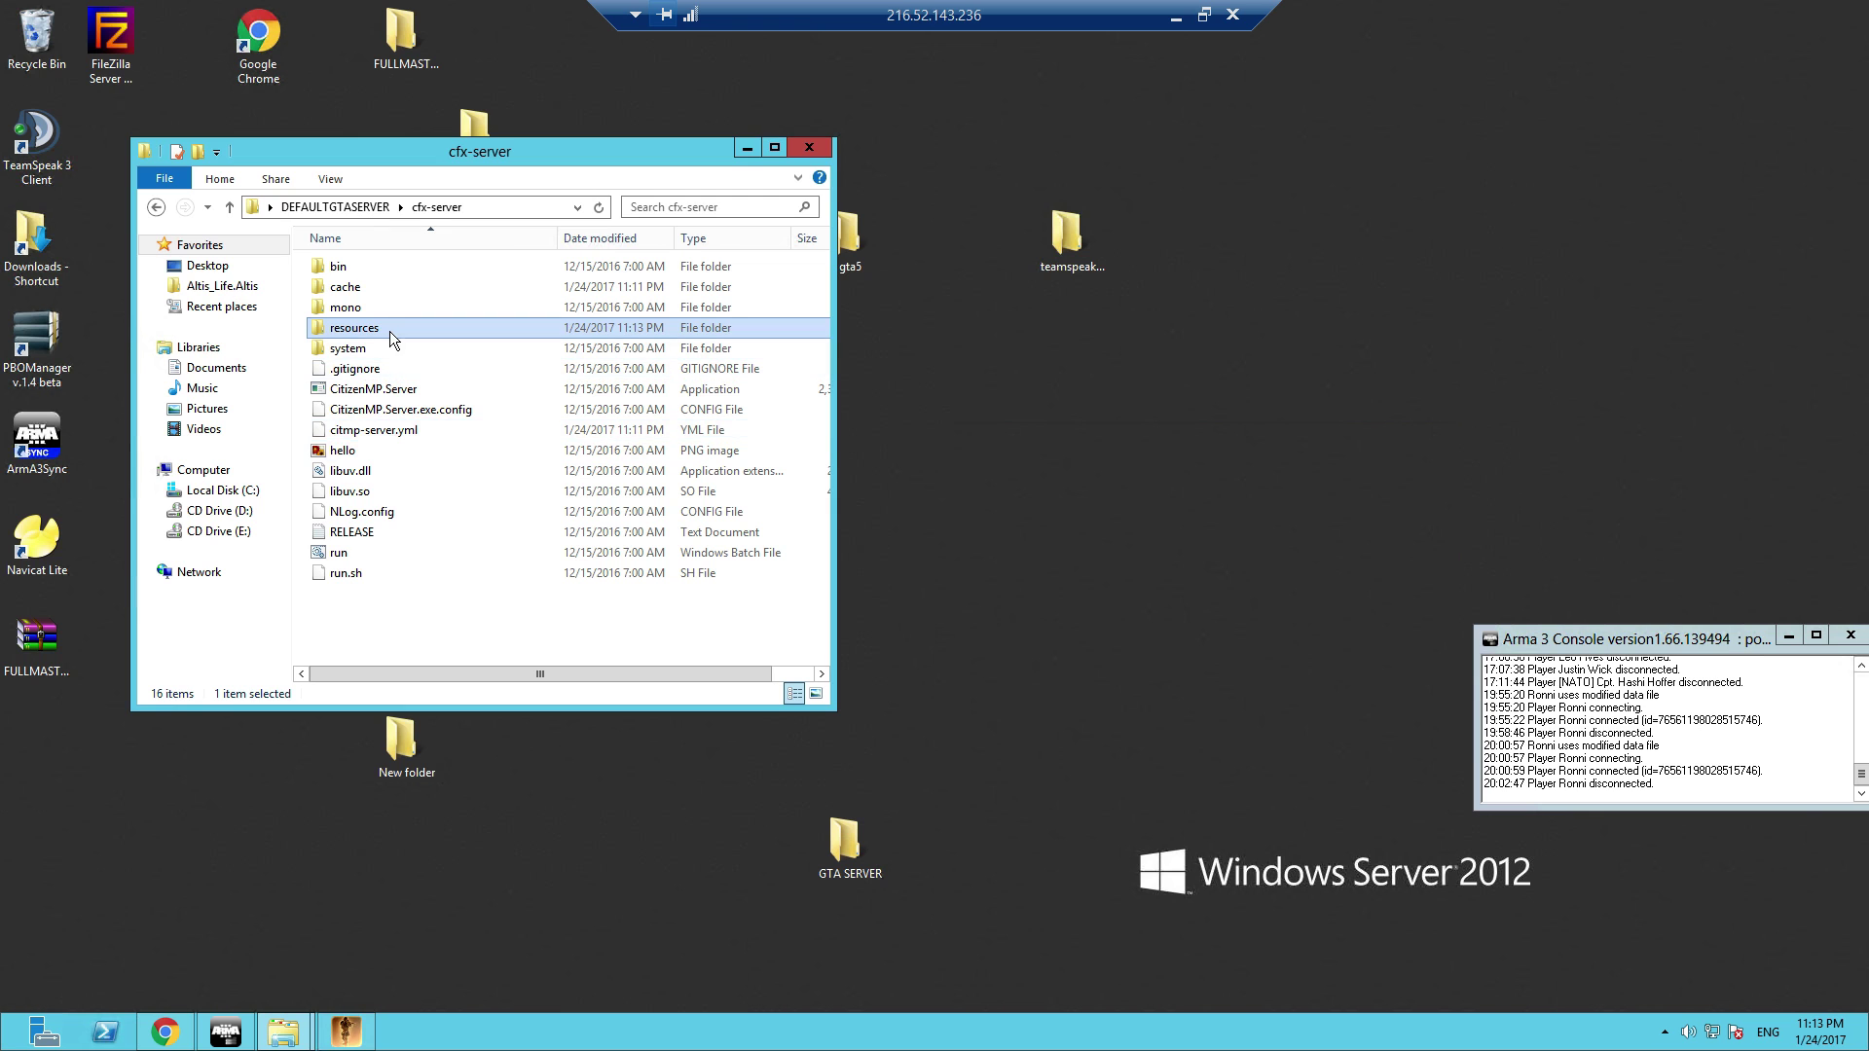
- Add '- handsup' after scoreboard under AutoStartResources in citmp-server.yml and save it
right_click(388, 434)
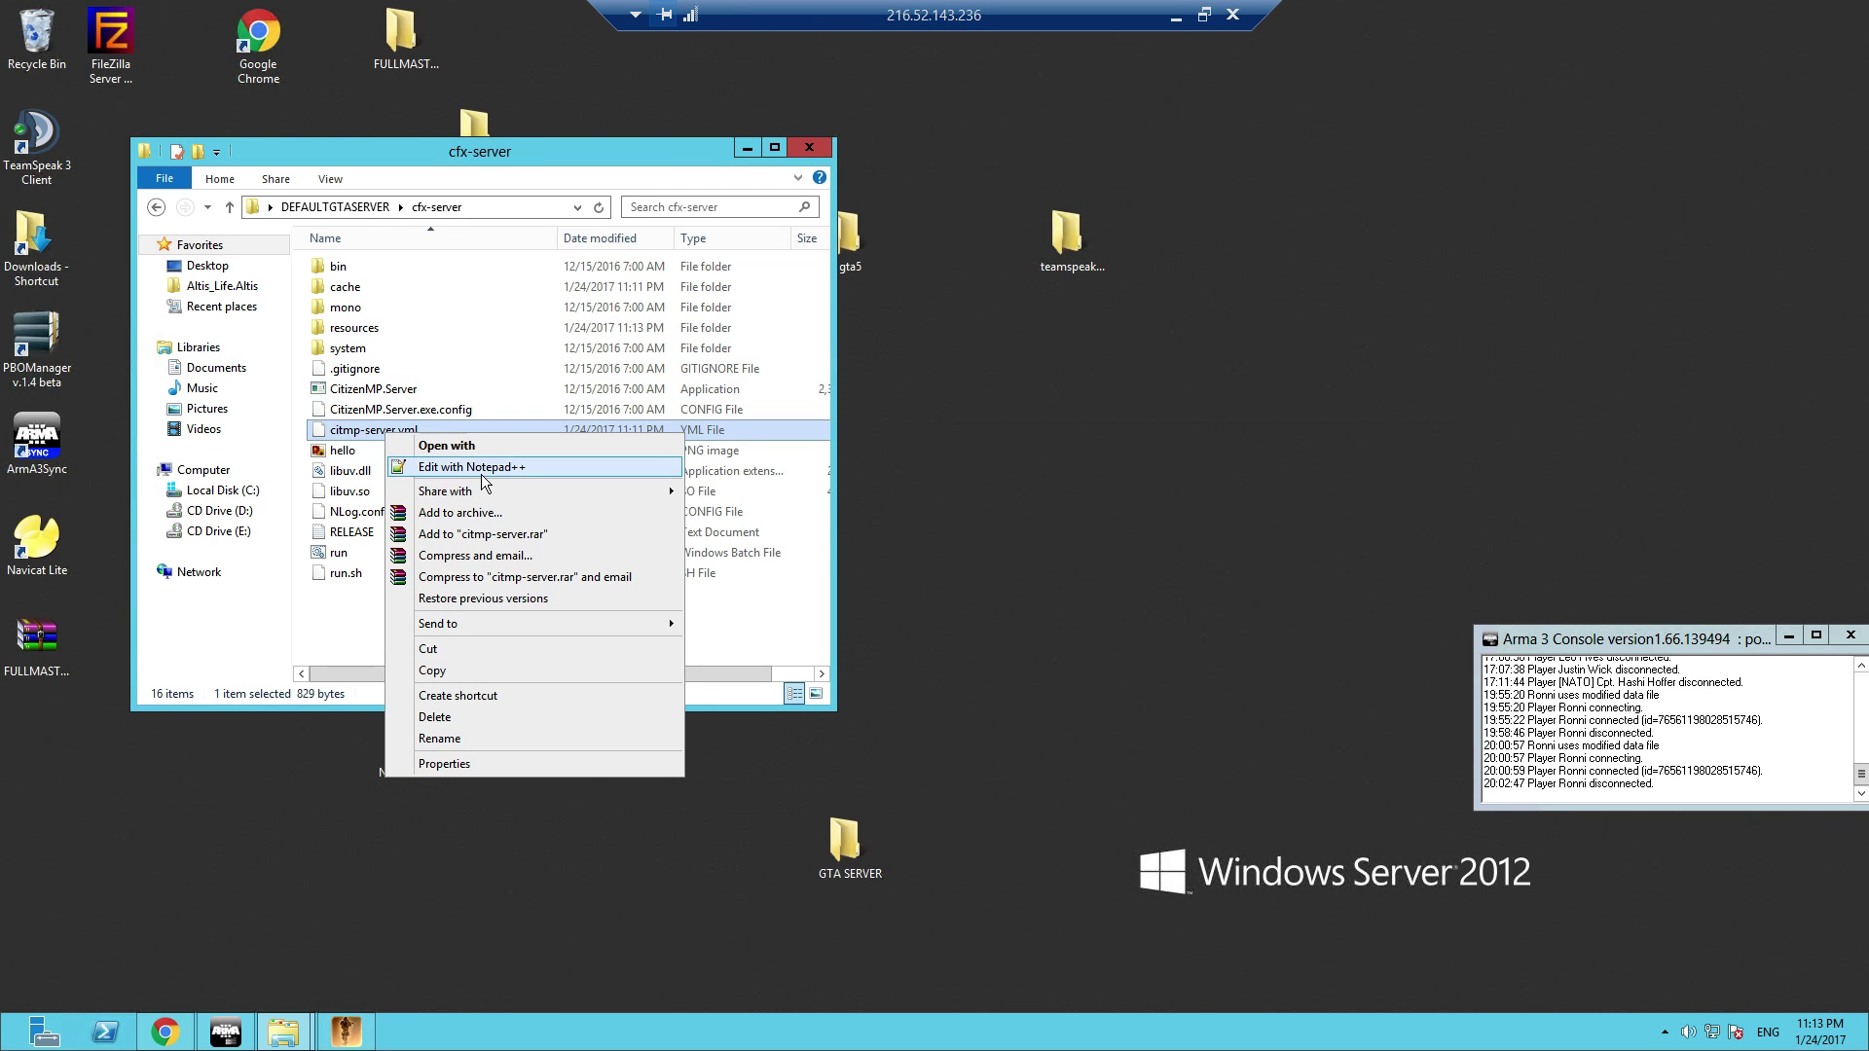
left_click(482, 468)
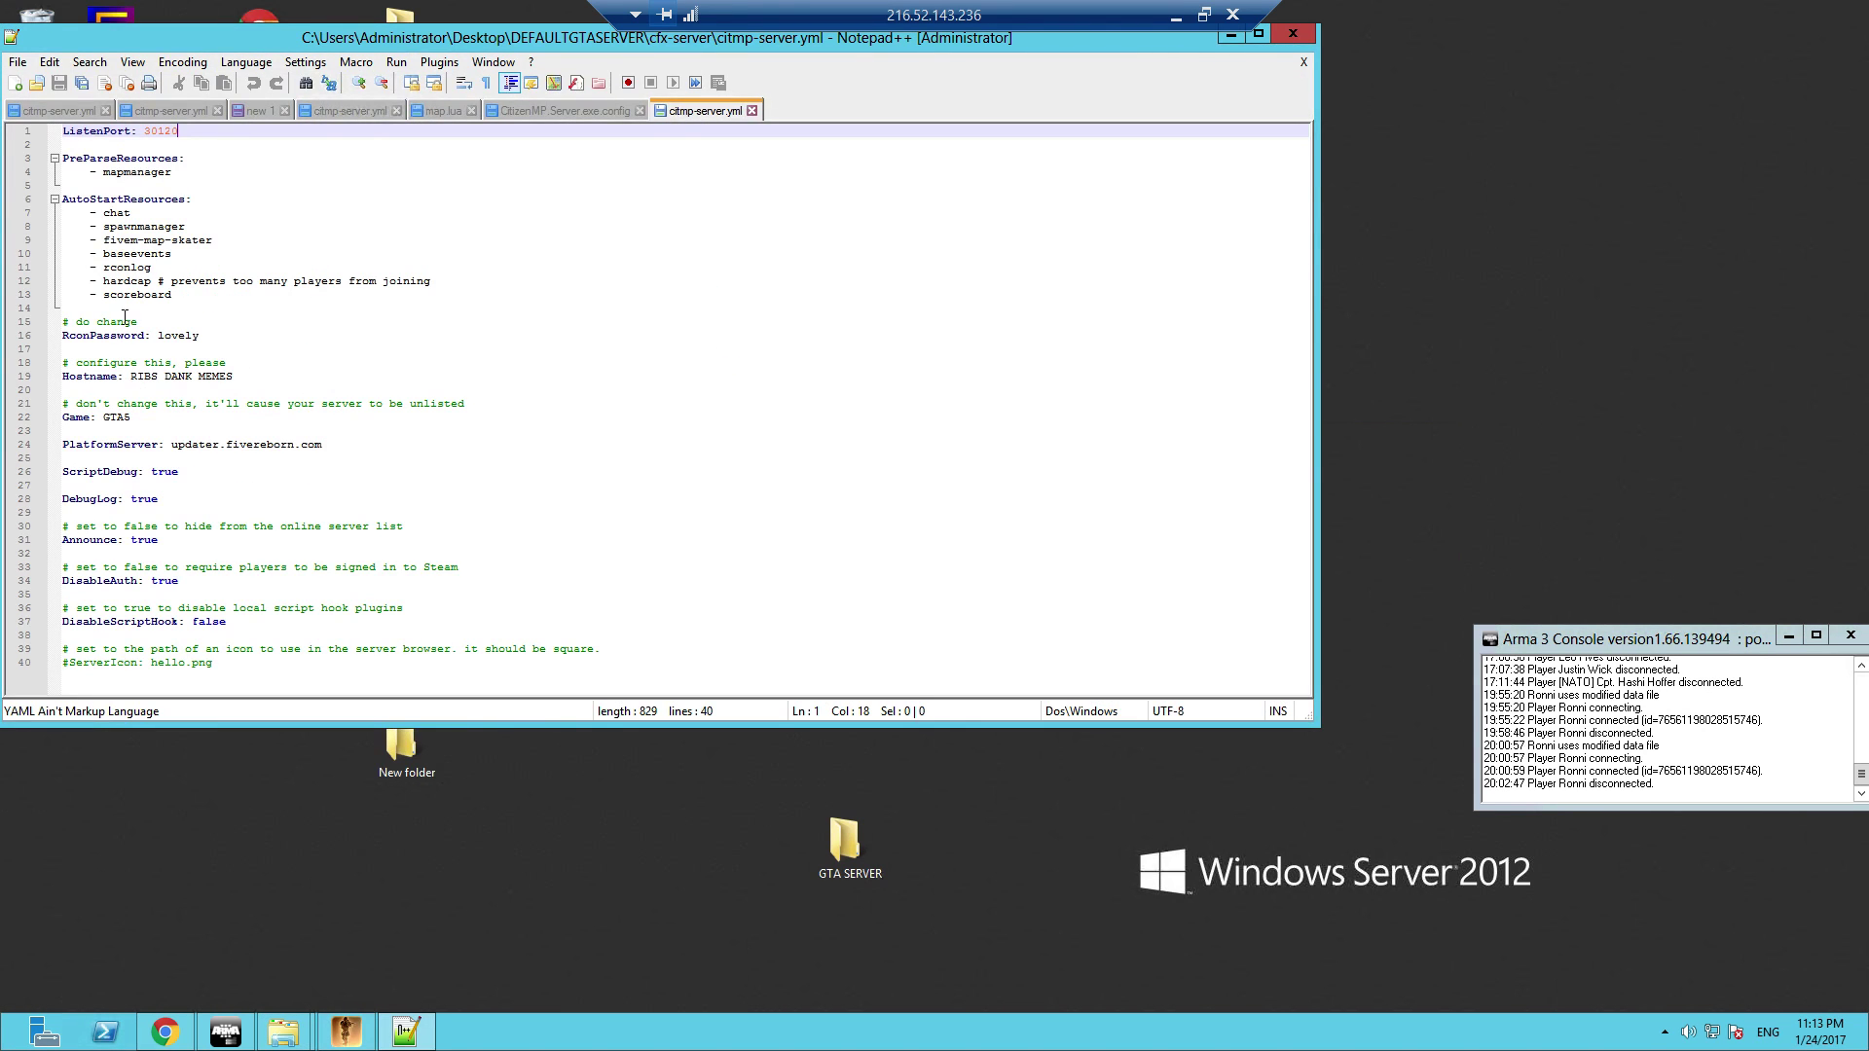
left_click(188, 298)
key("Return")
type("-")
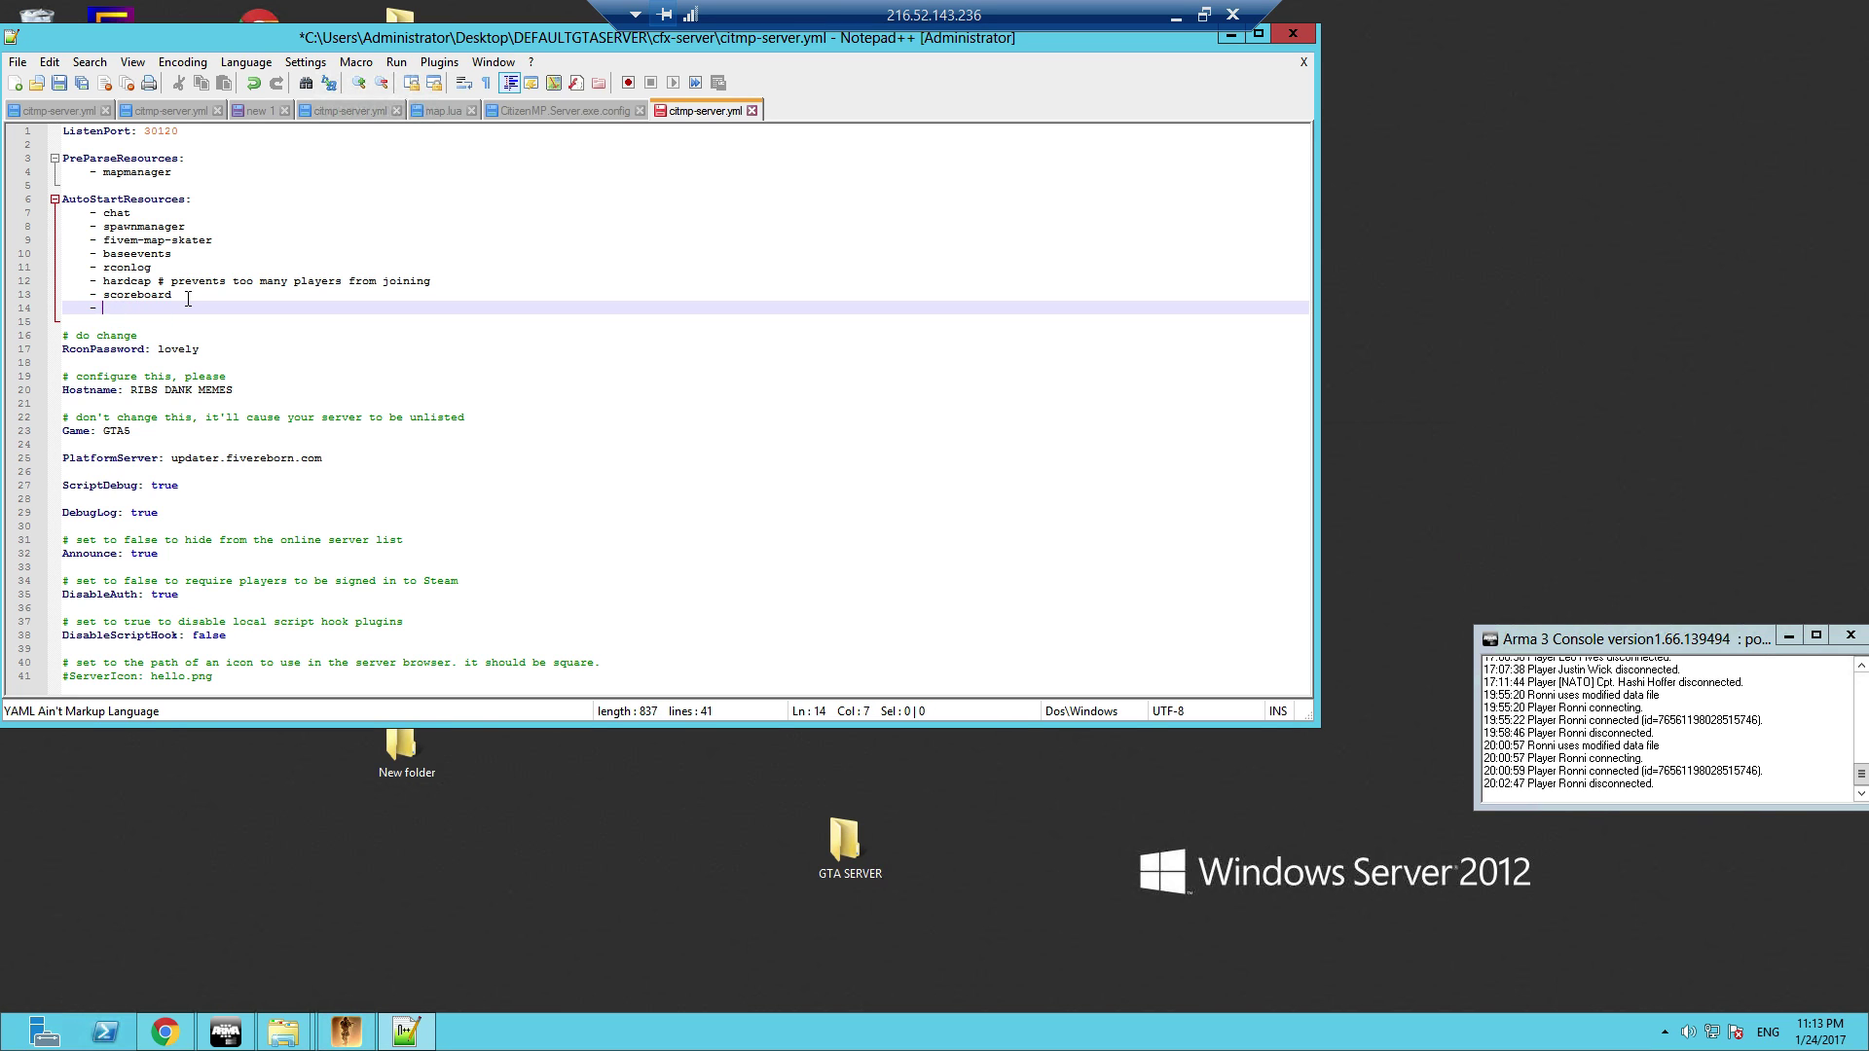
type("handsup")
left_click(60, 85)
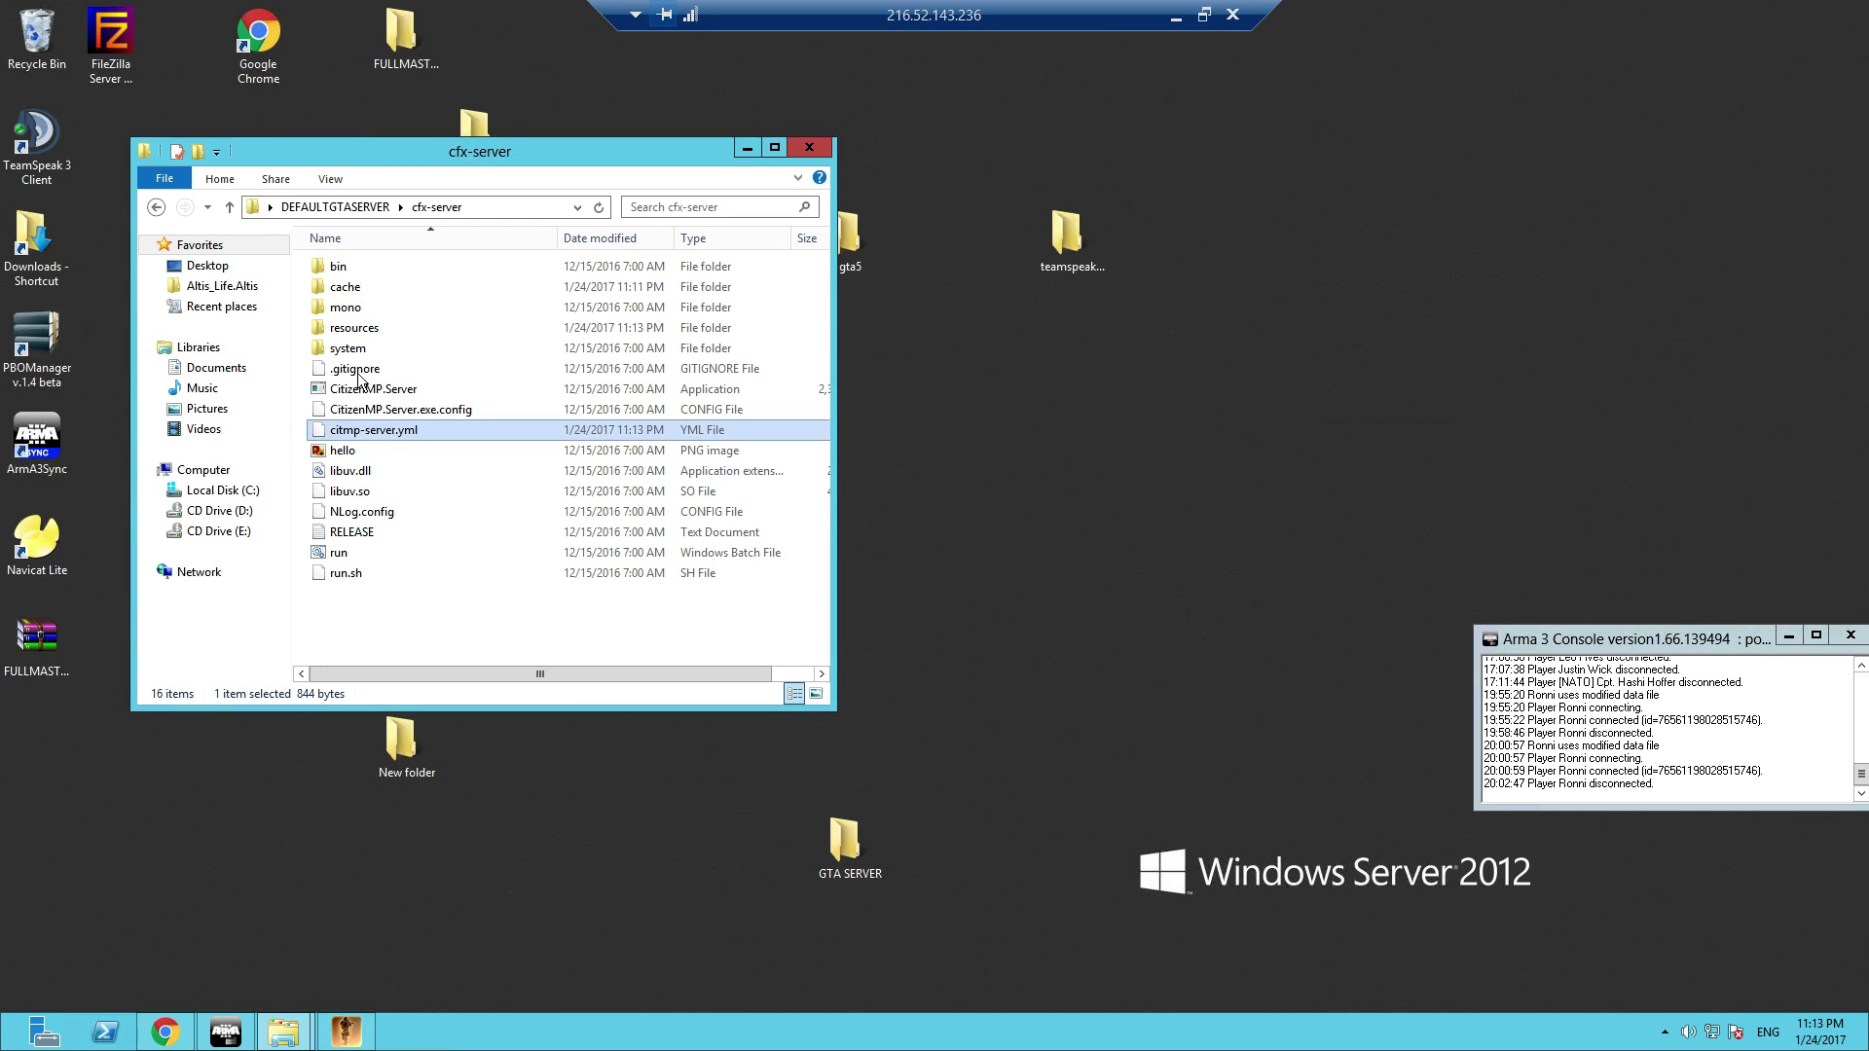
- Close the config and confirm handsup is present in the resources folder
left_click(351, 329)
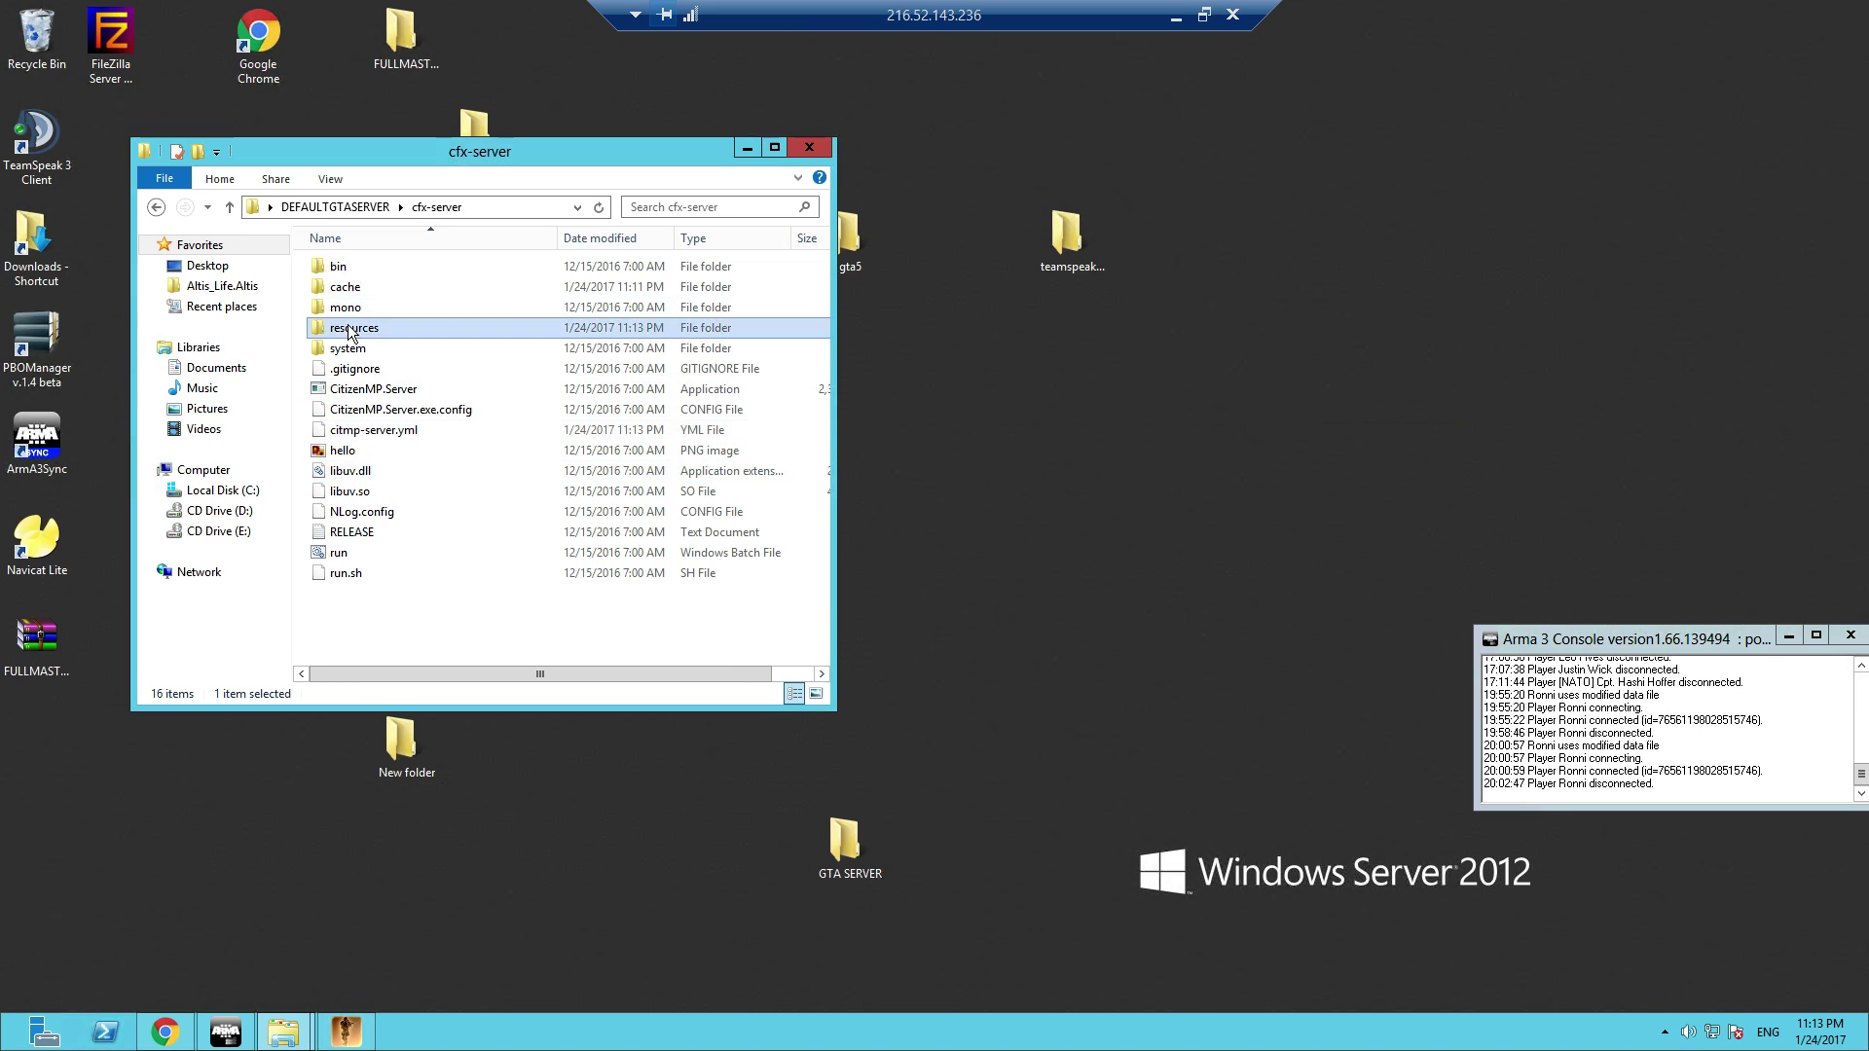
double_click(351, 333)
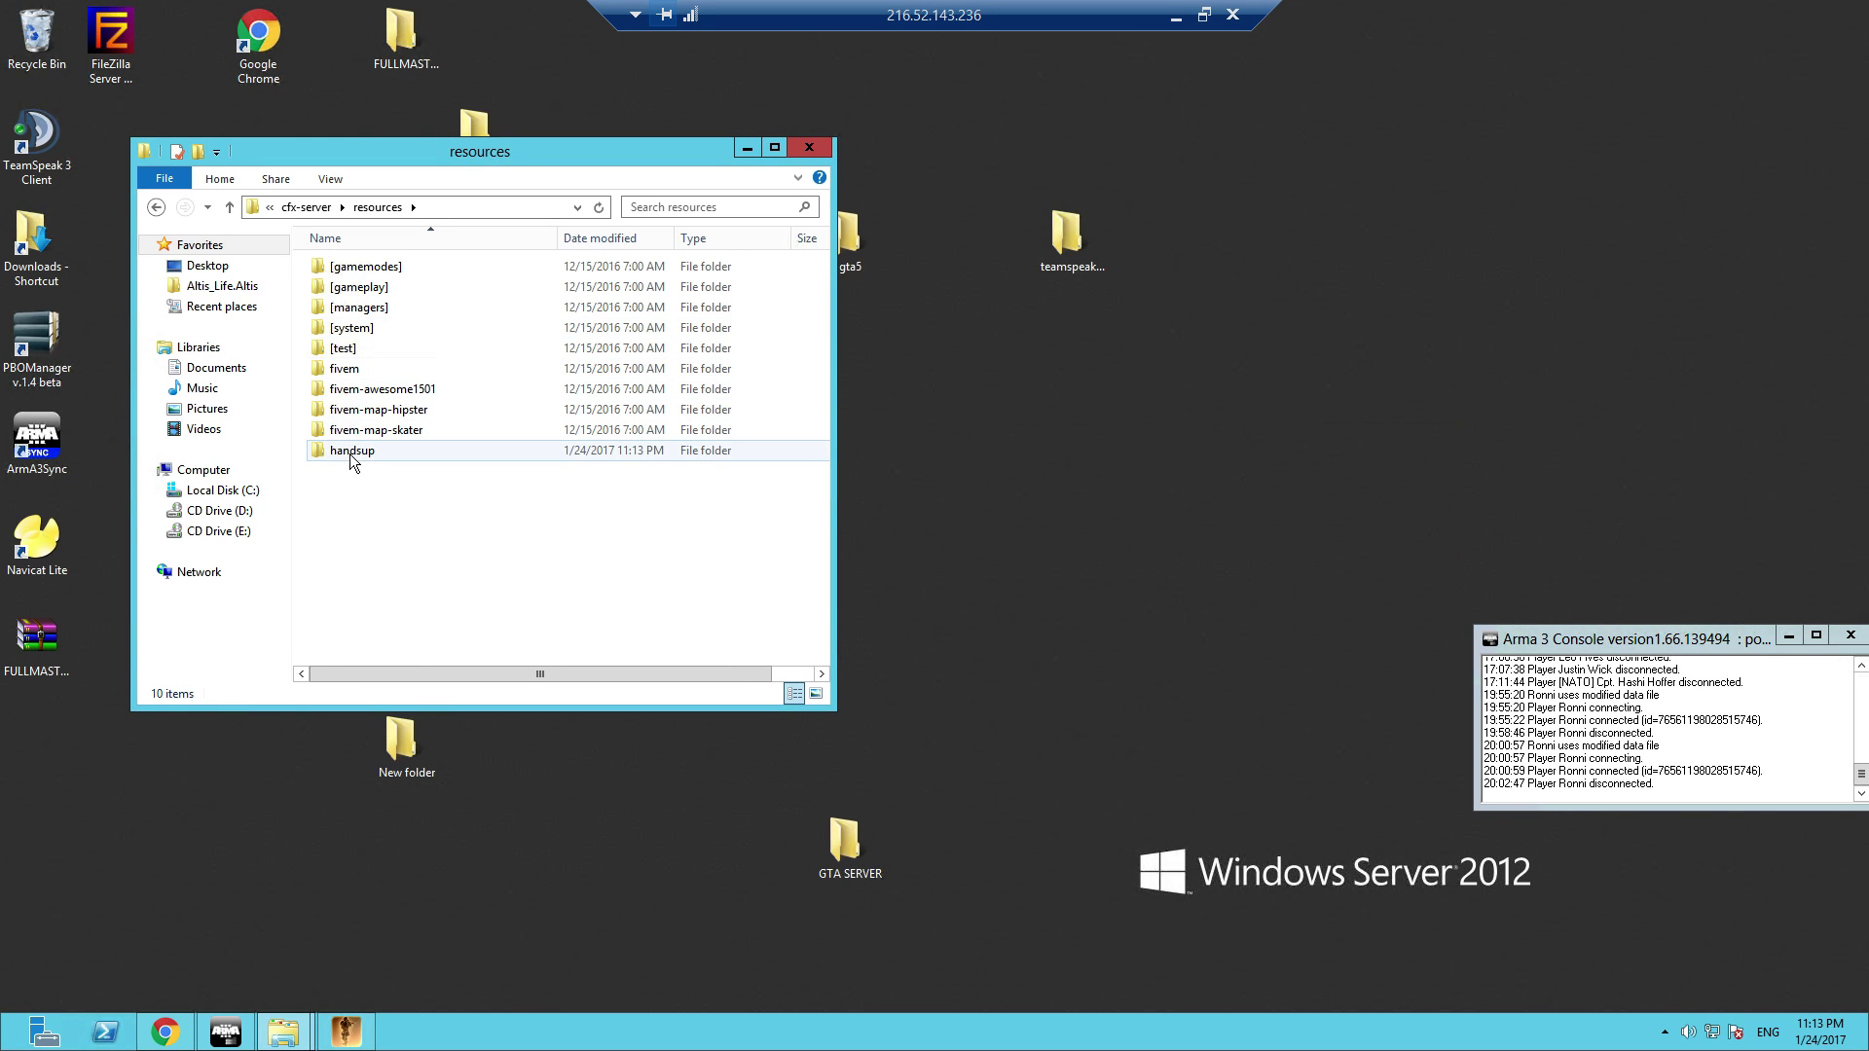
left_click(302, 209)
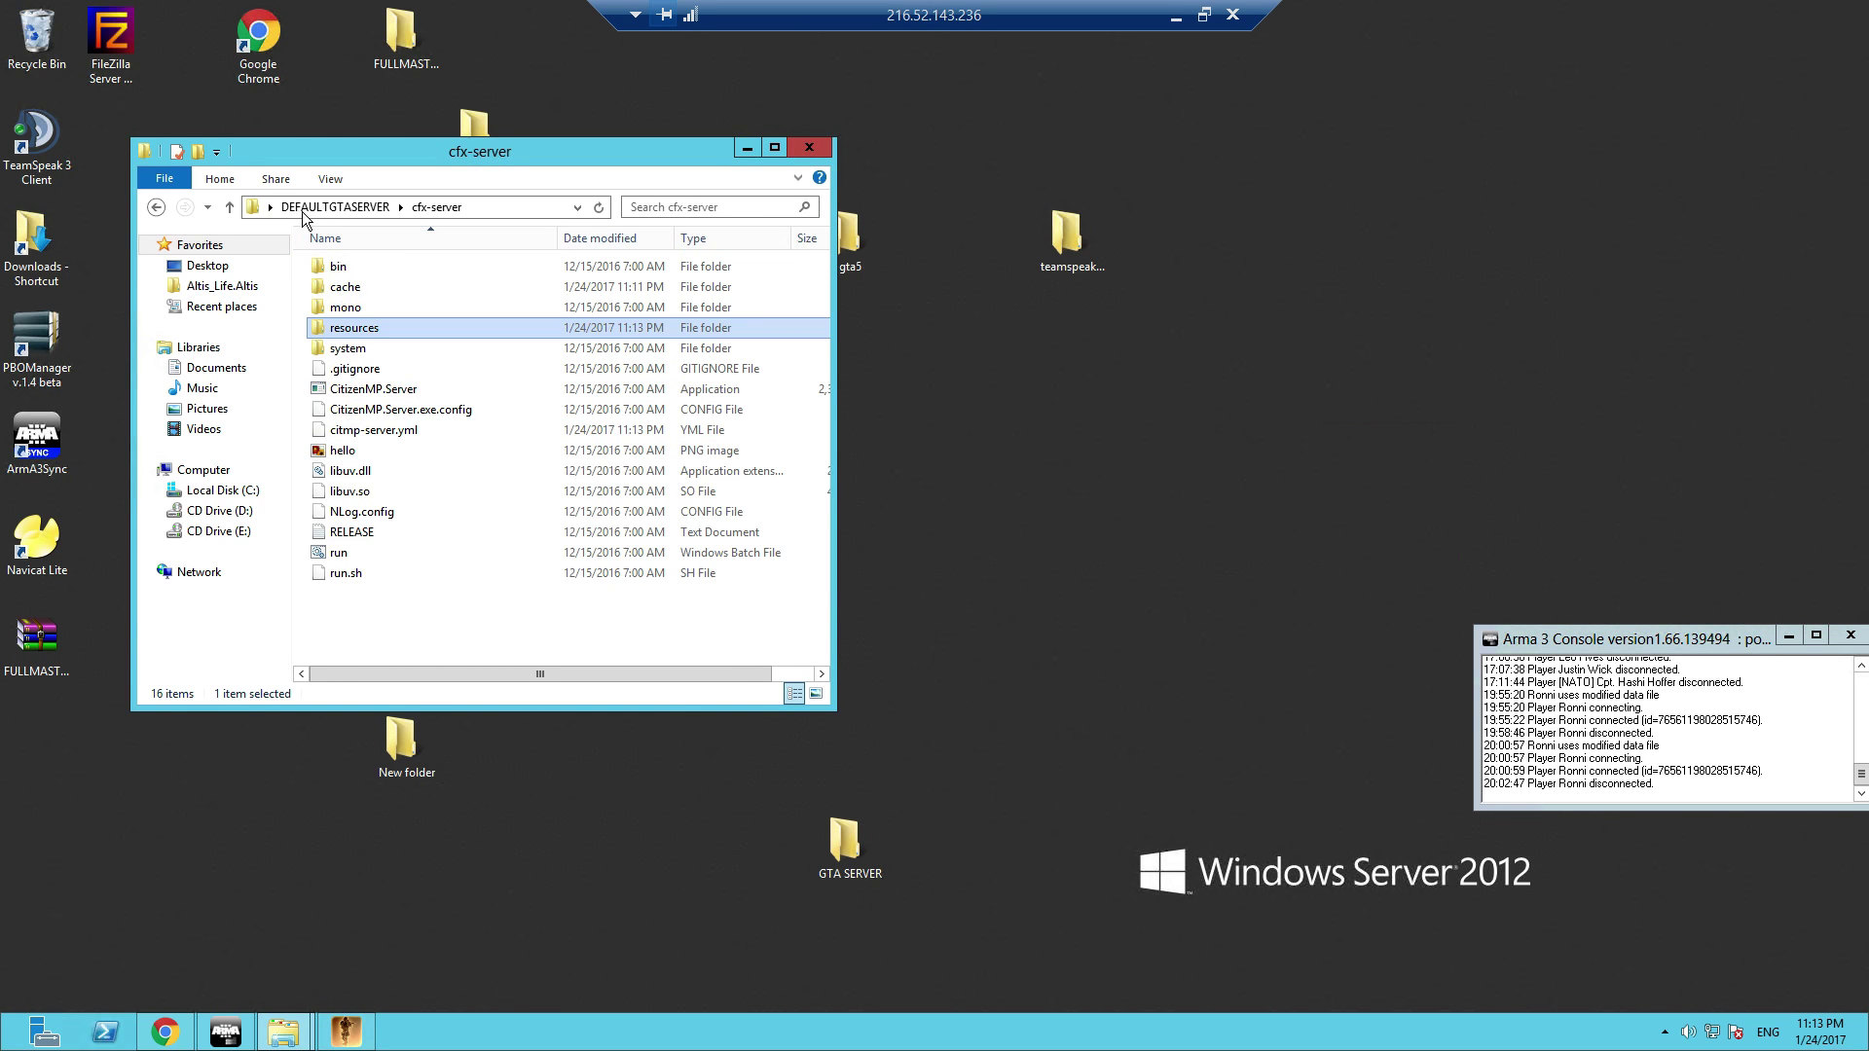
- Relaunch the server with run.bat, allowing the unsigned file, and minimize Remote Desktop
left_click(337, 556)
double_click(336, 557)
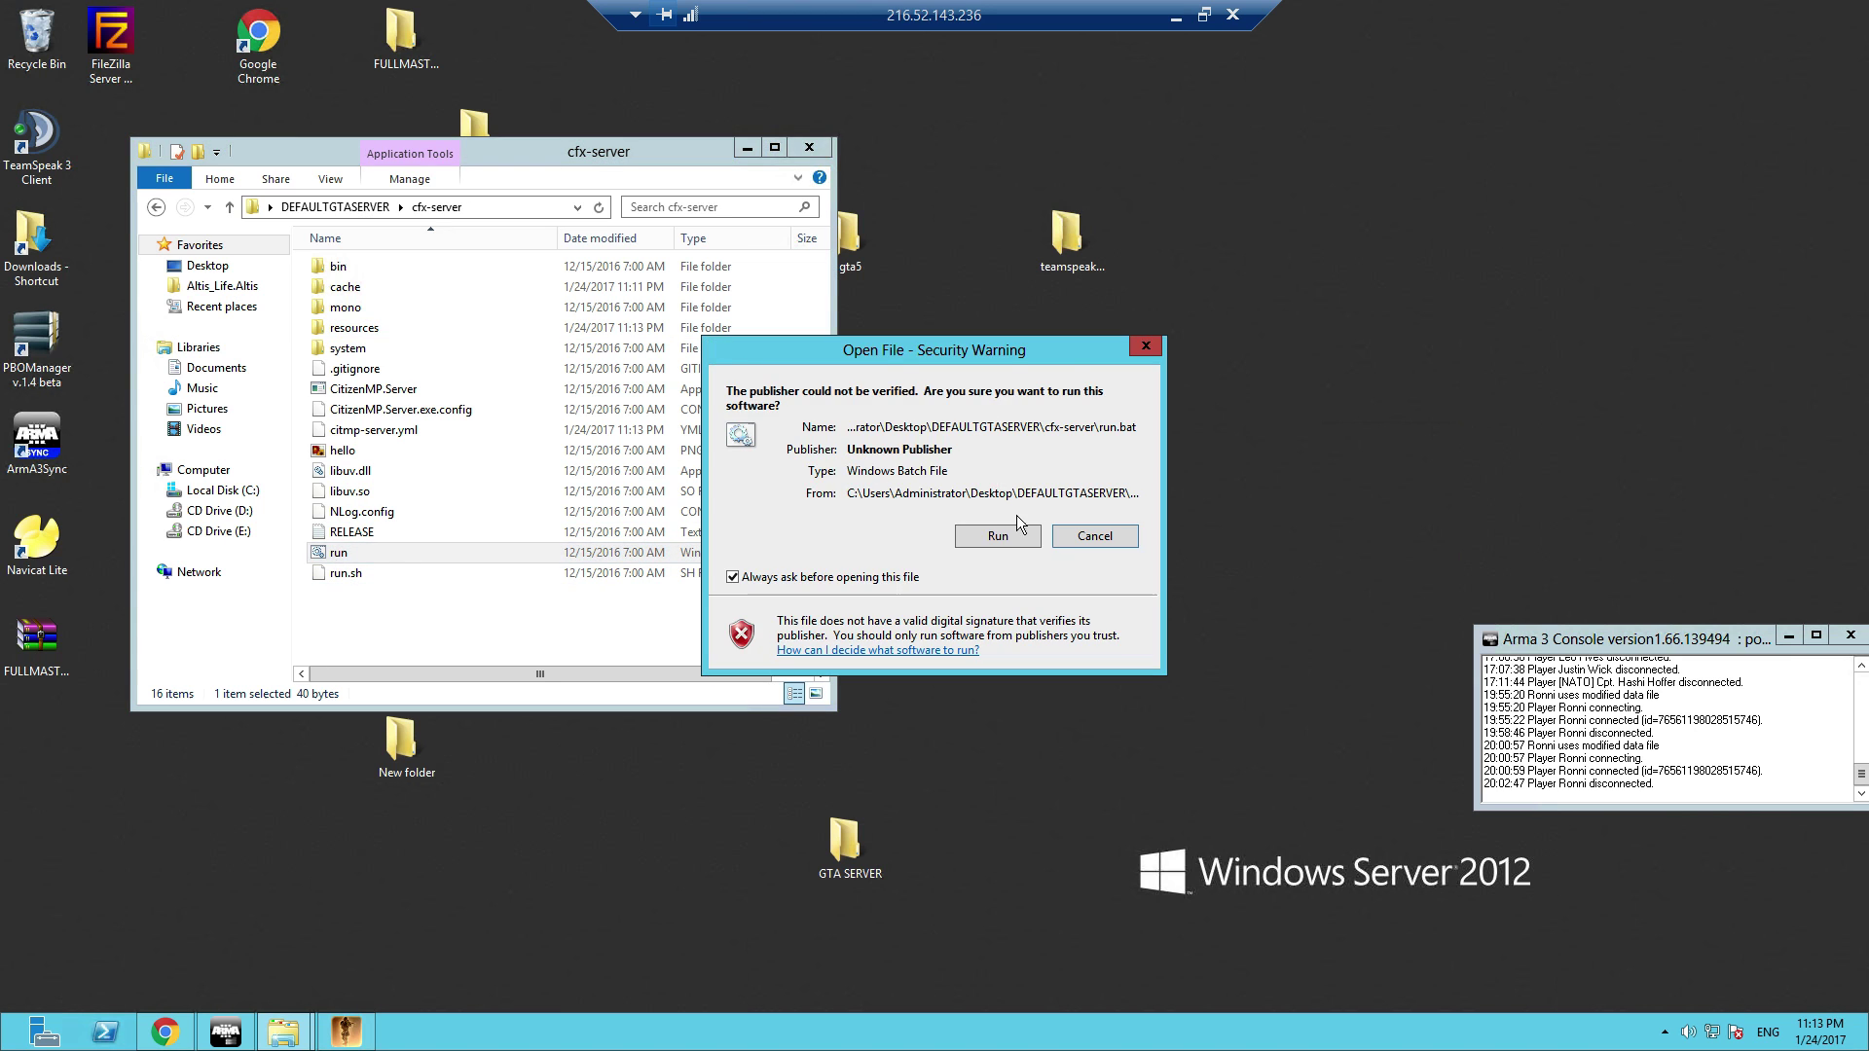
left_click(988, 531)
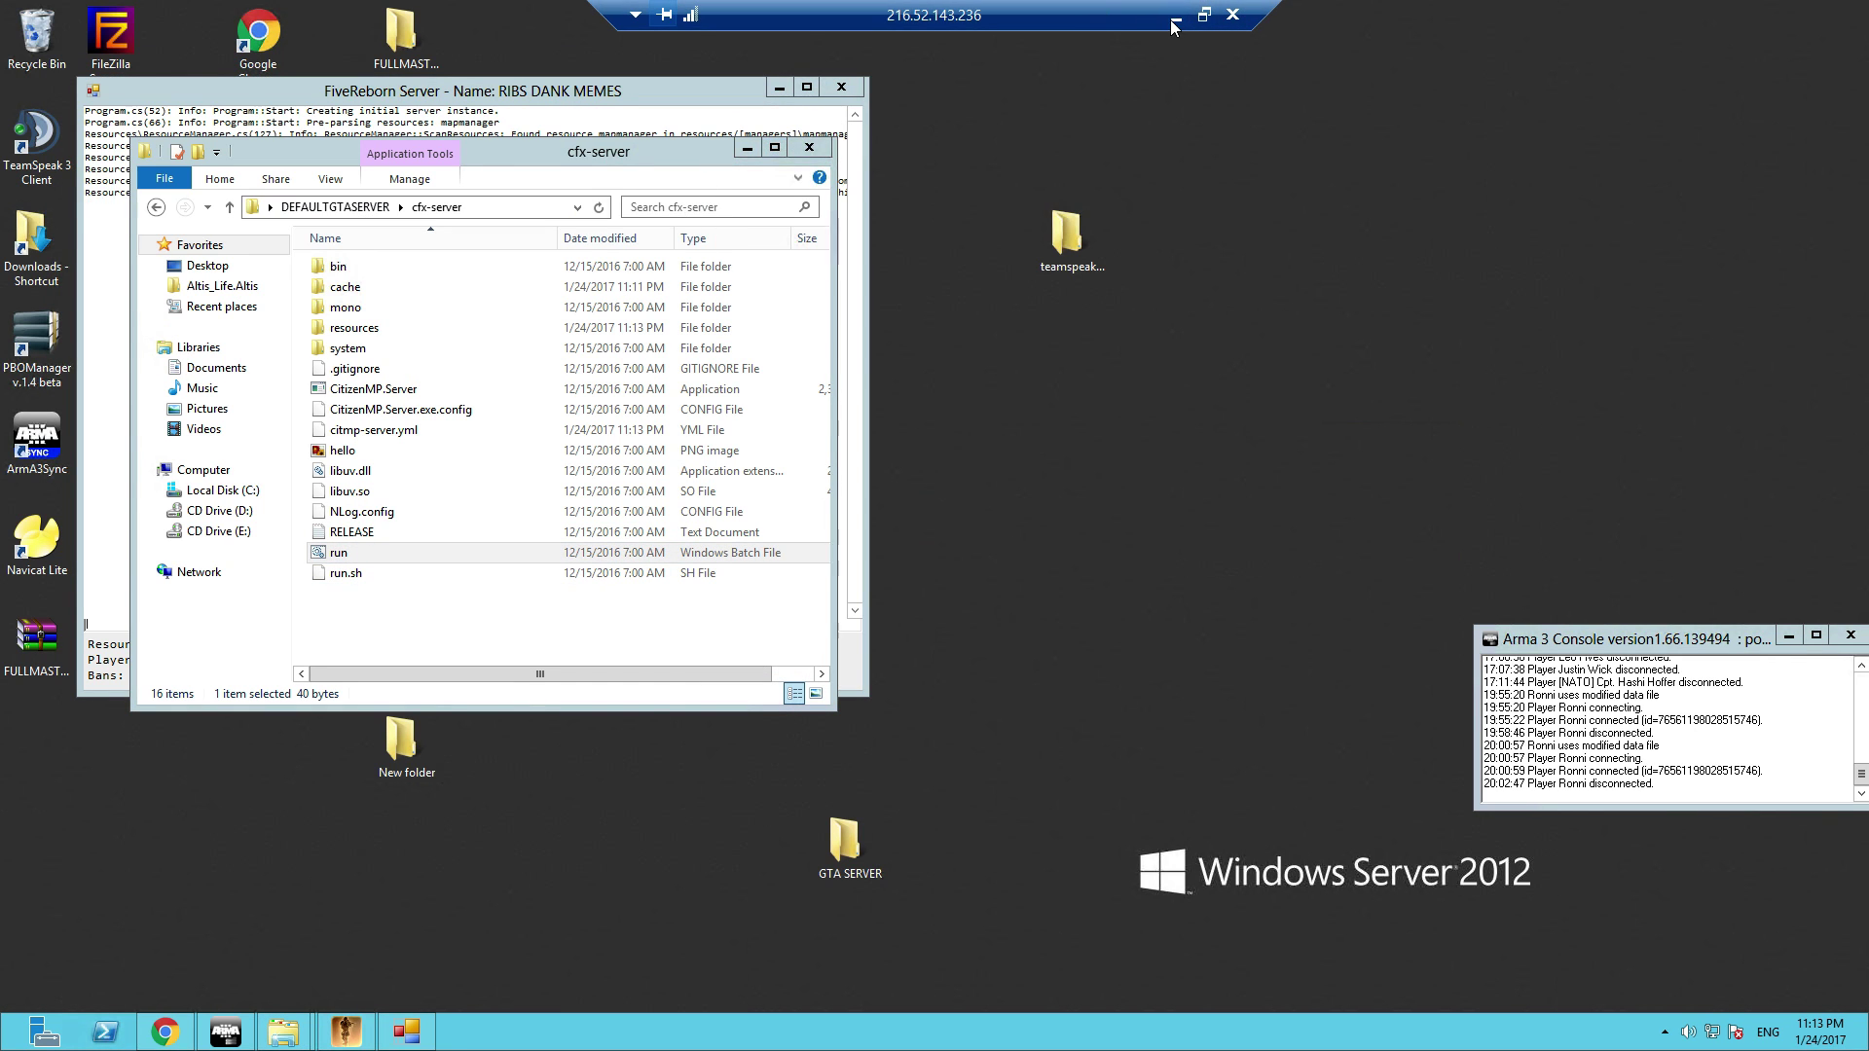
left_click(1173, 24)
- Launch FiveReborn.exe from the local Five Reborn folder to start Grand Theft Auto V
double_click(529, 41)
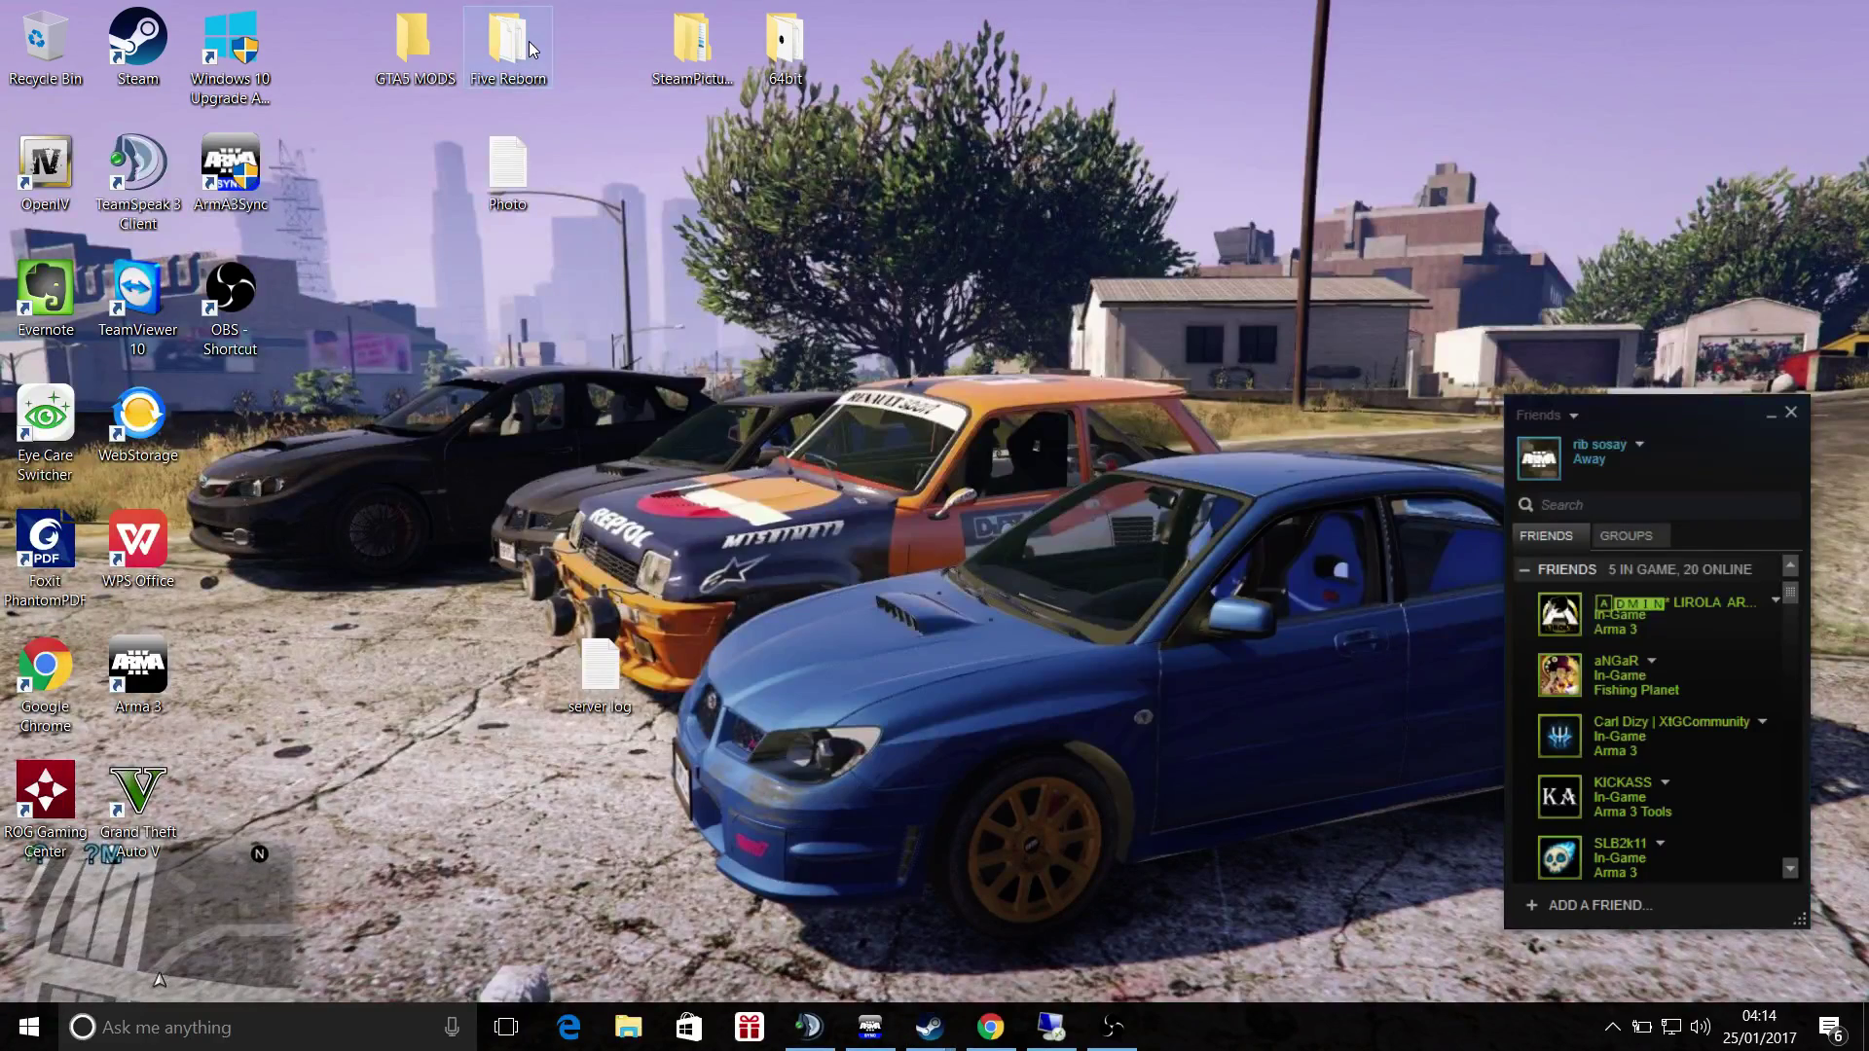
scroll(711, 585, "down", 6)
scroll(672, 577, "down", 4)
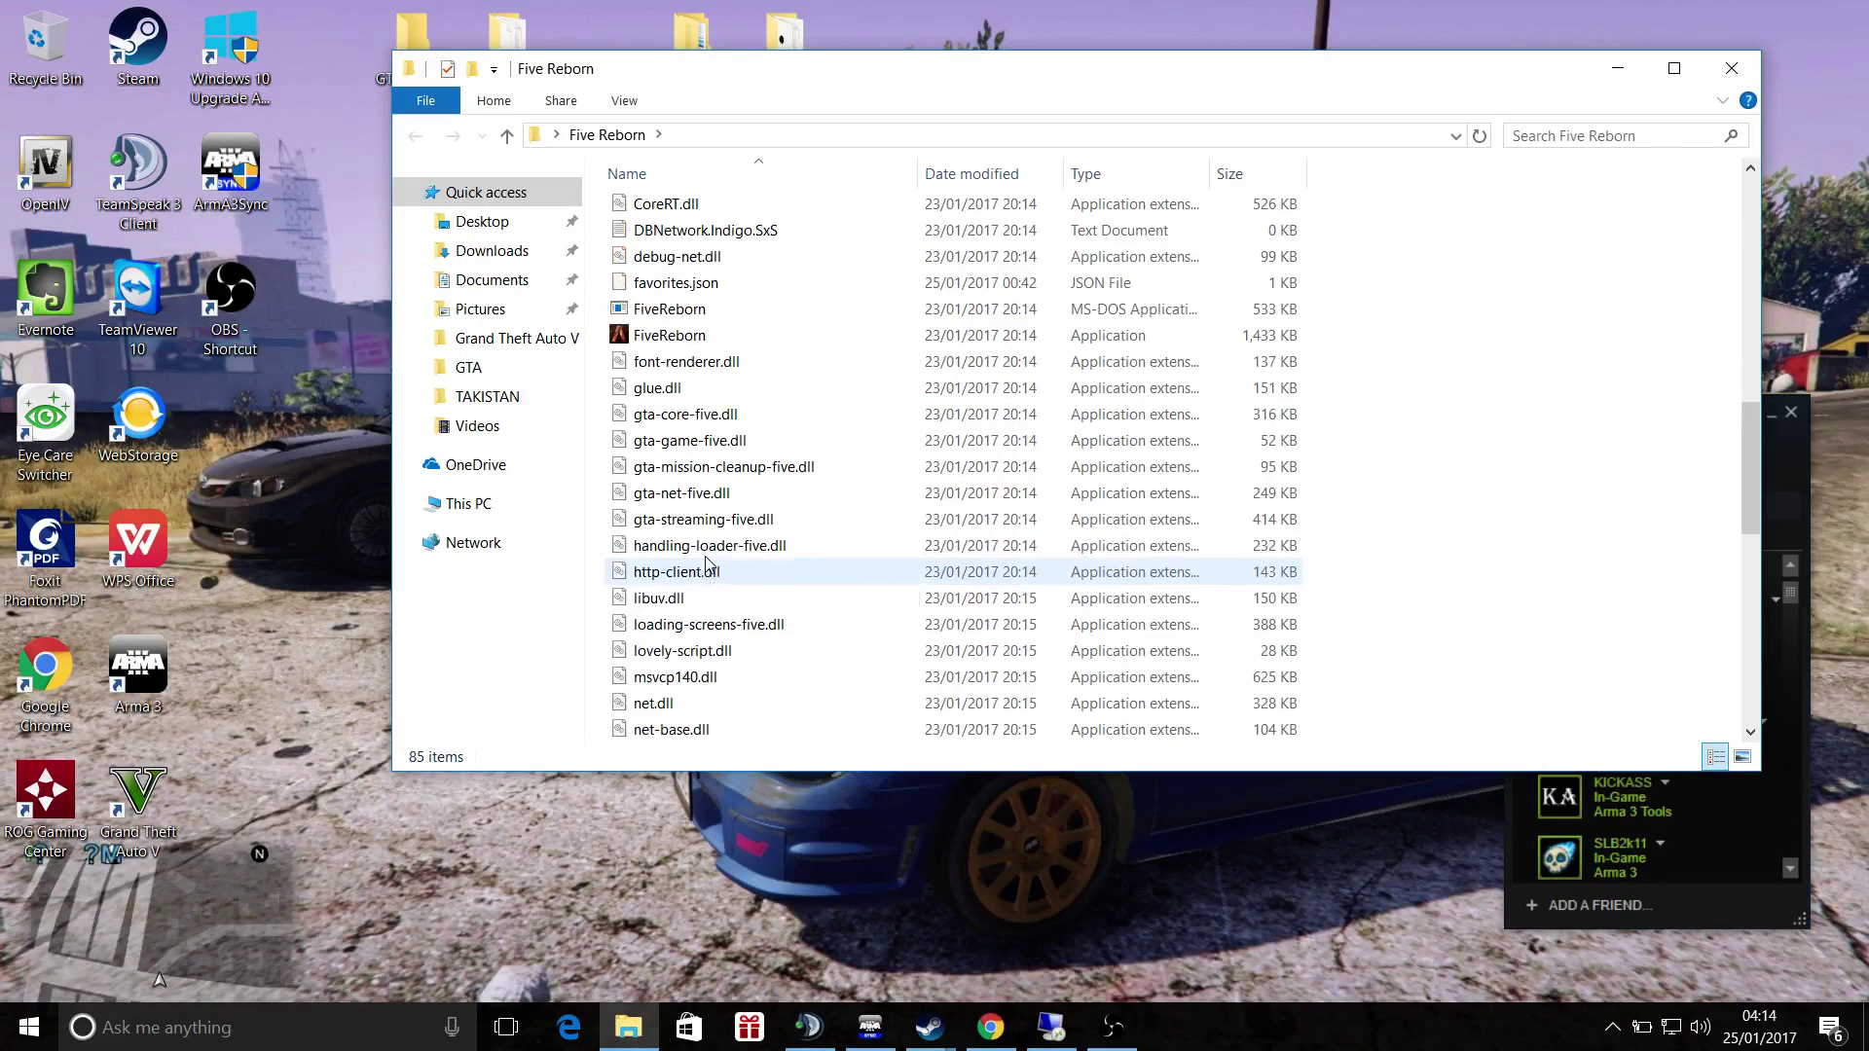
double_click(671, 344)
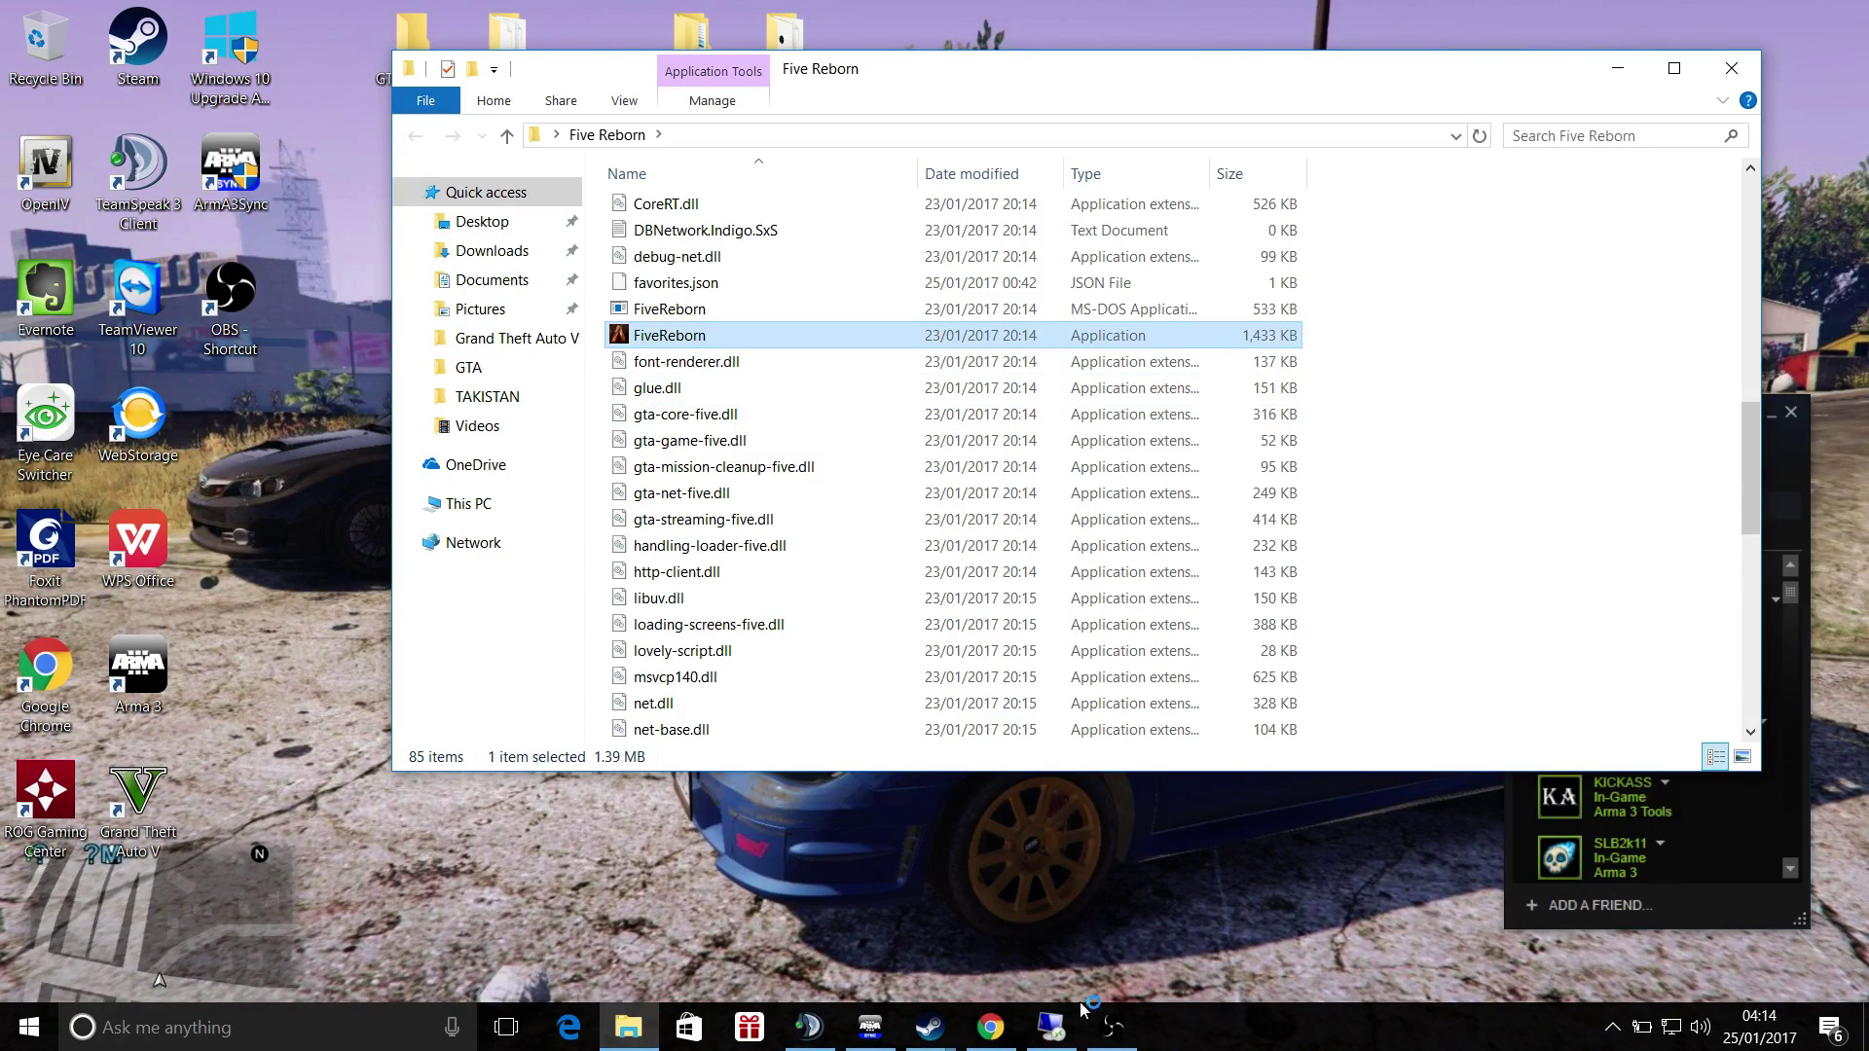
left_click(1112, 1026)
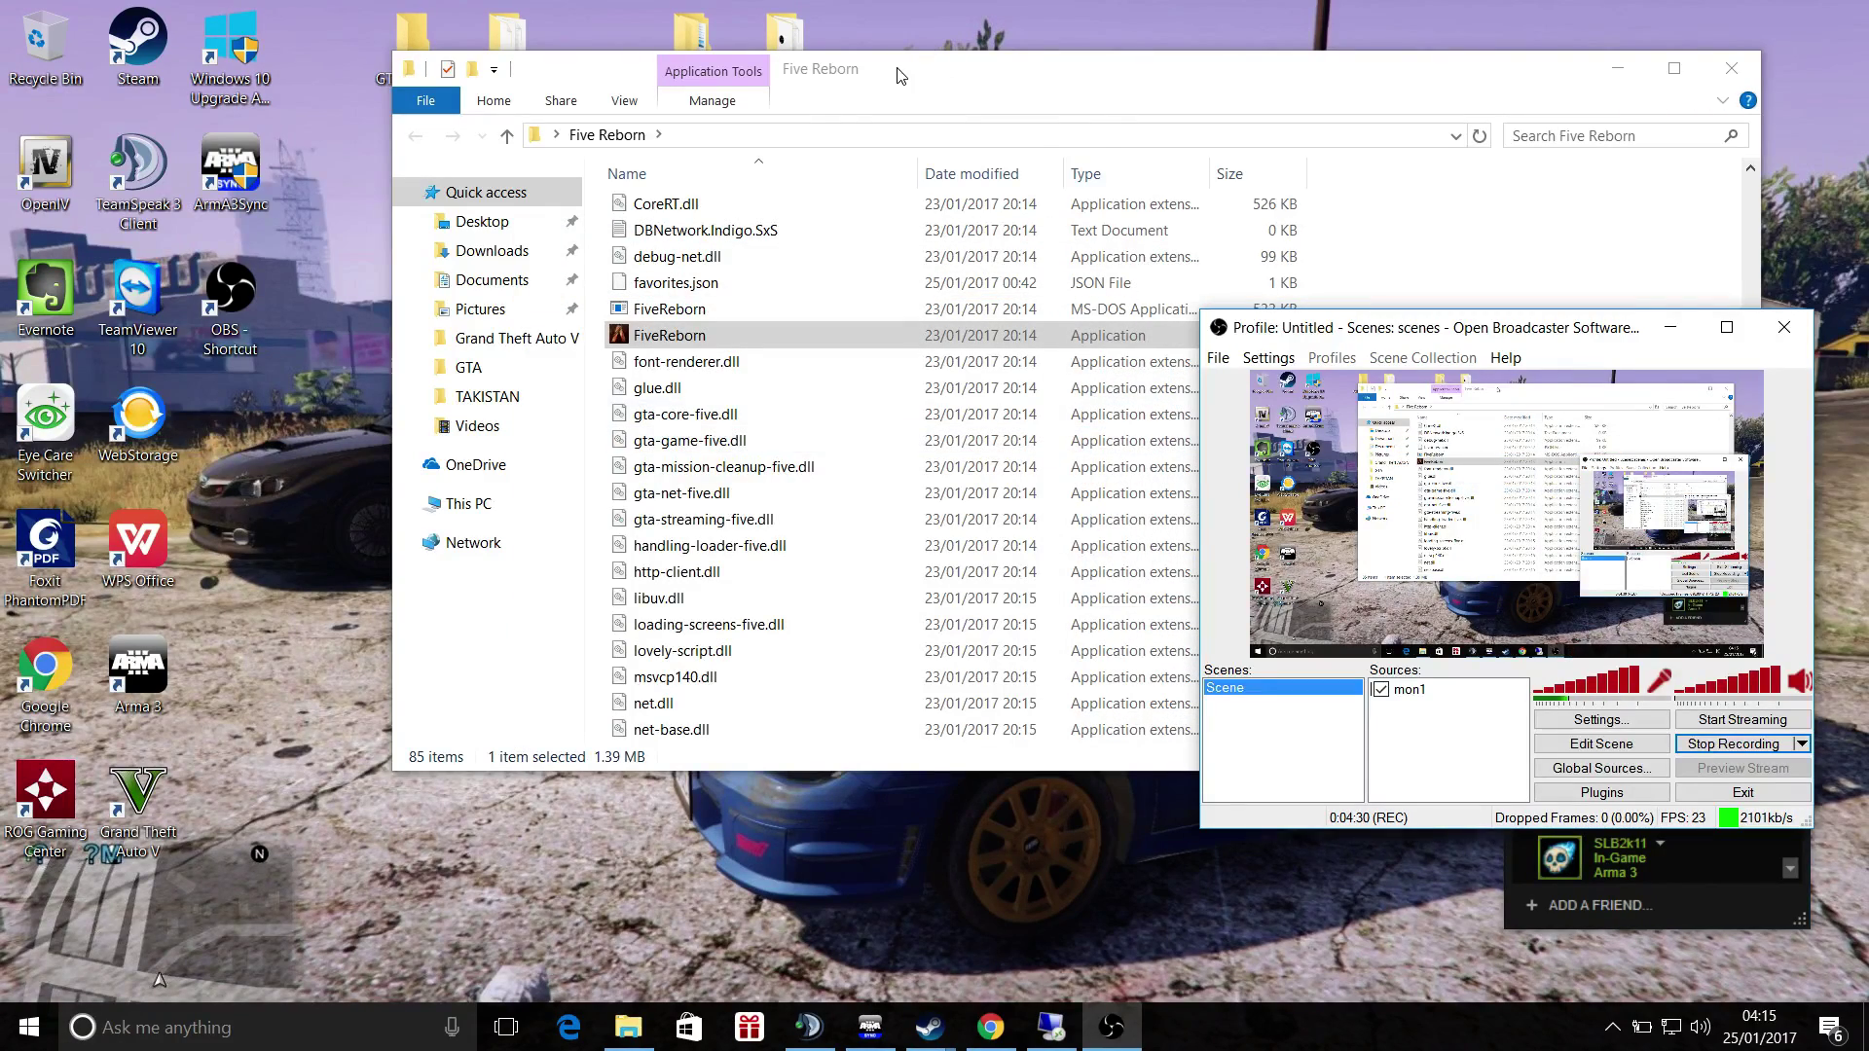
left_click_drag(896, 78, 833, 44)
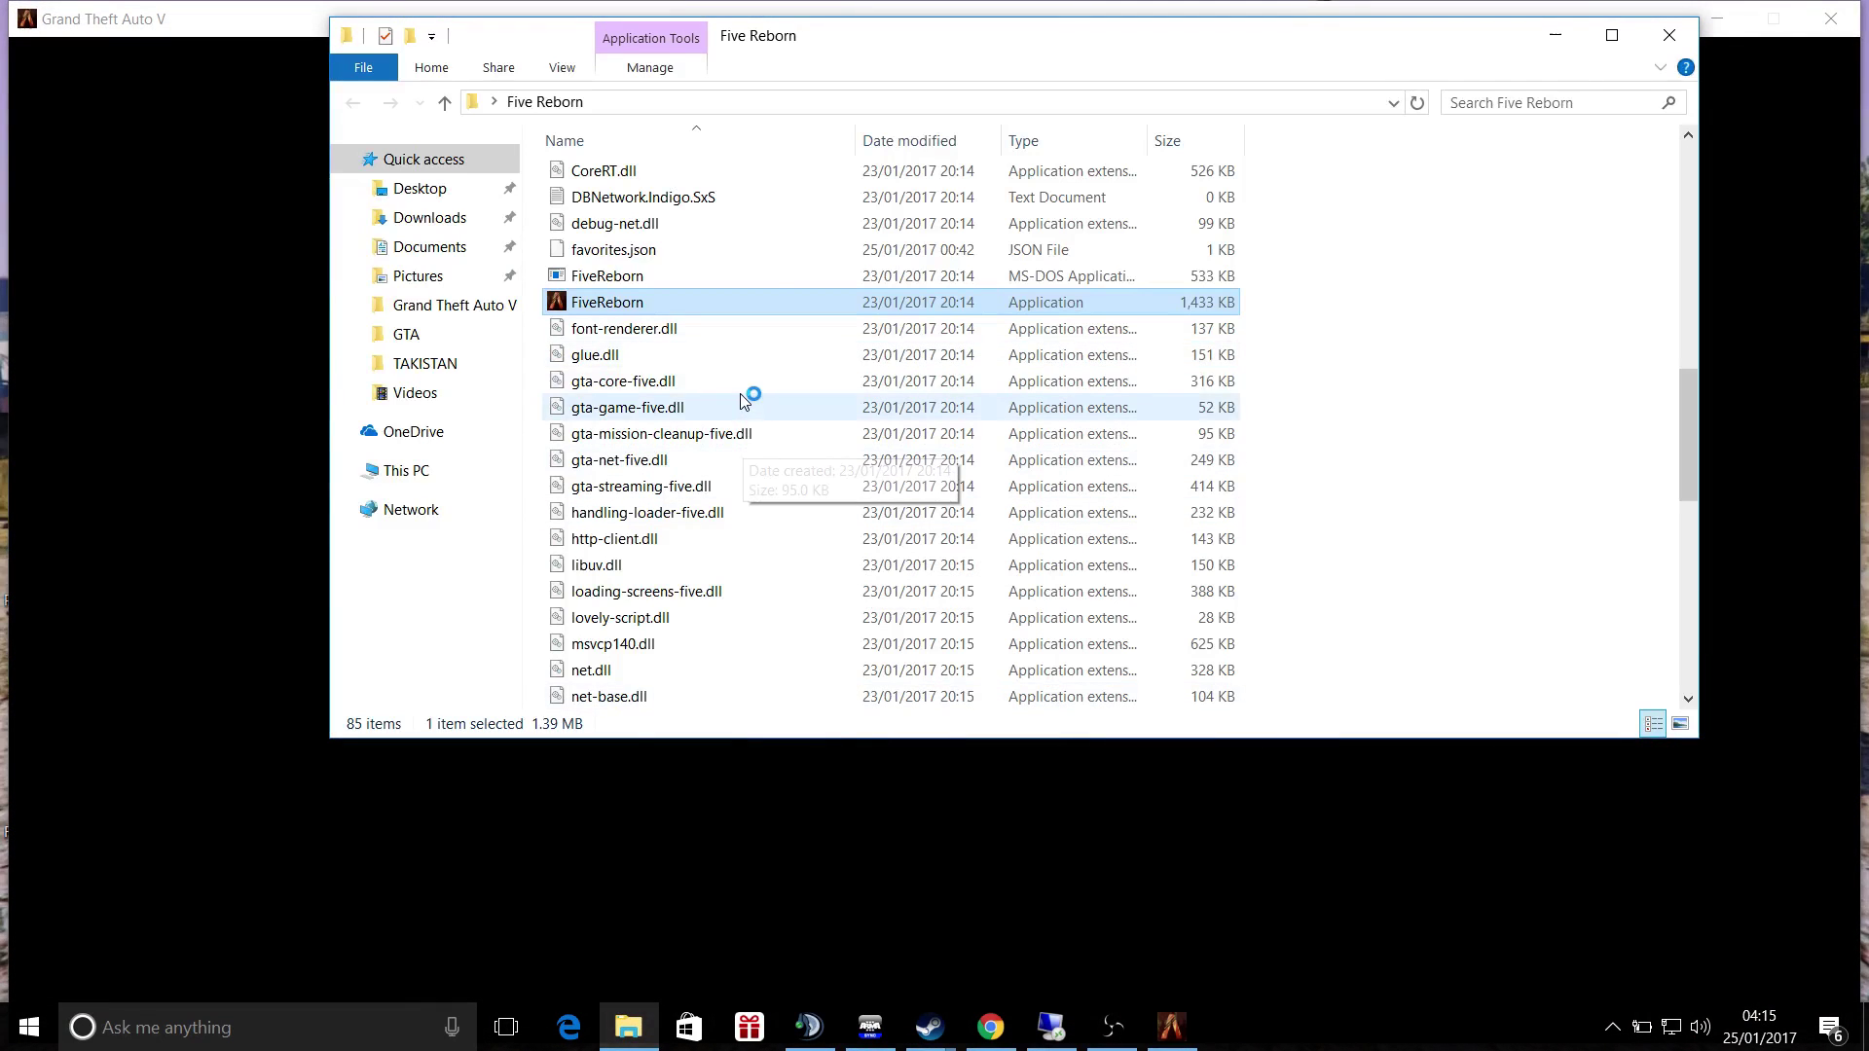
- Minimize Chrome and bring the proyekt FiveReborn launcher's server list to the front
left_click(991, 1028)
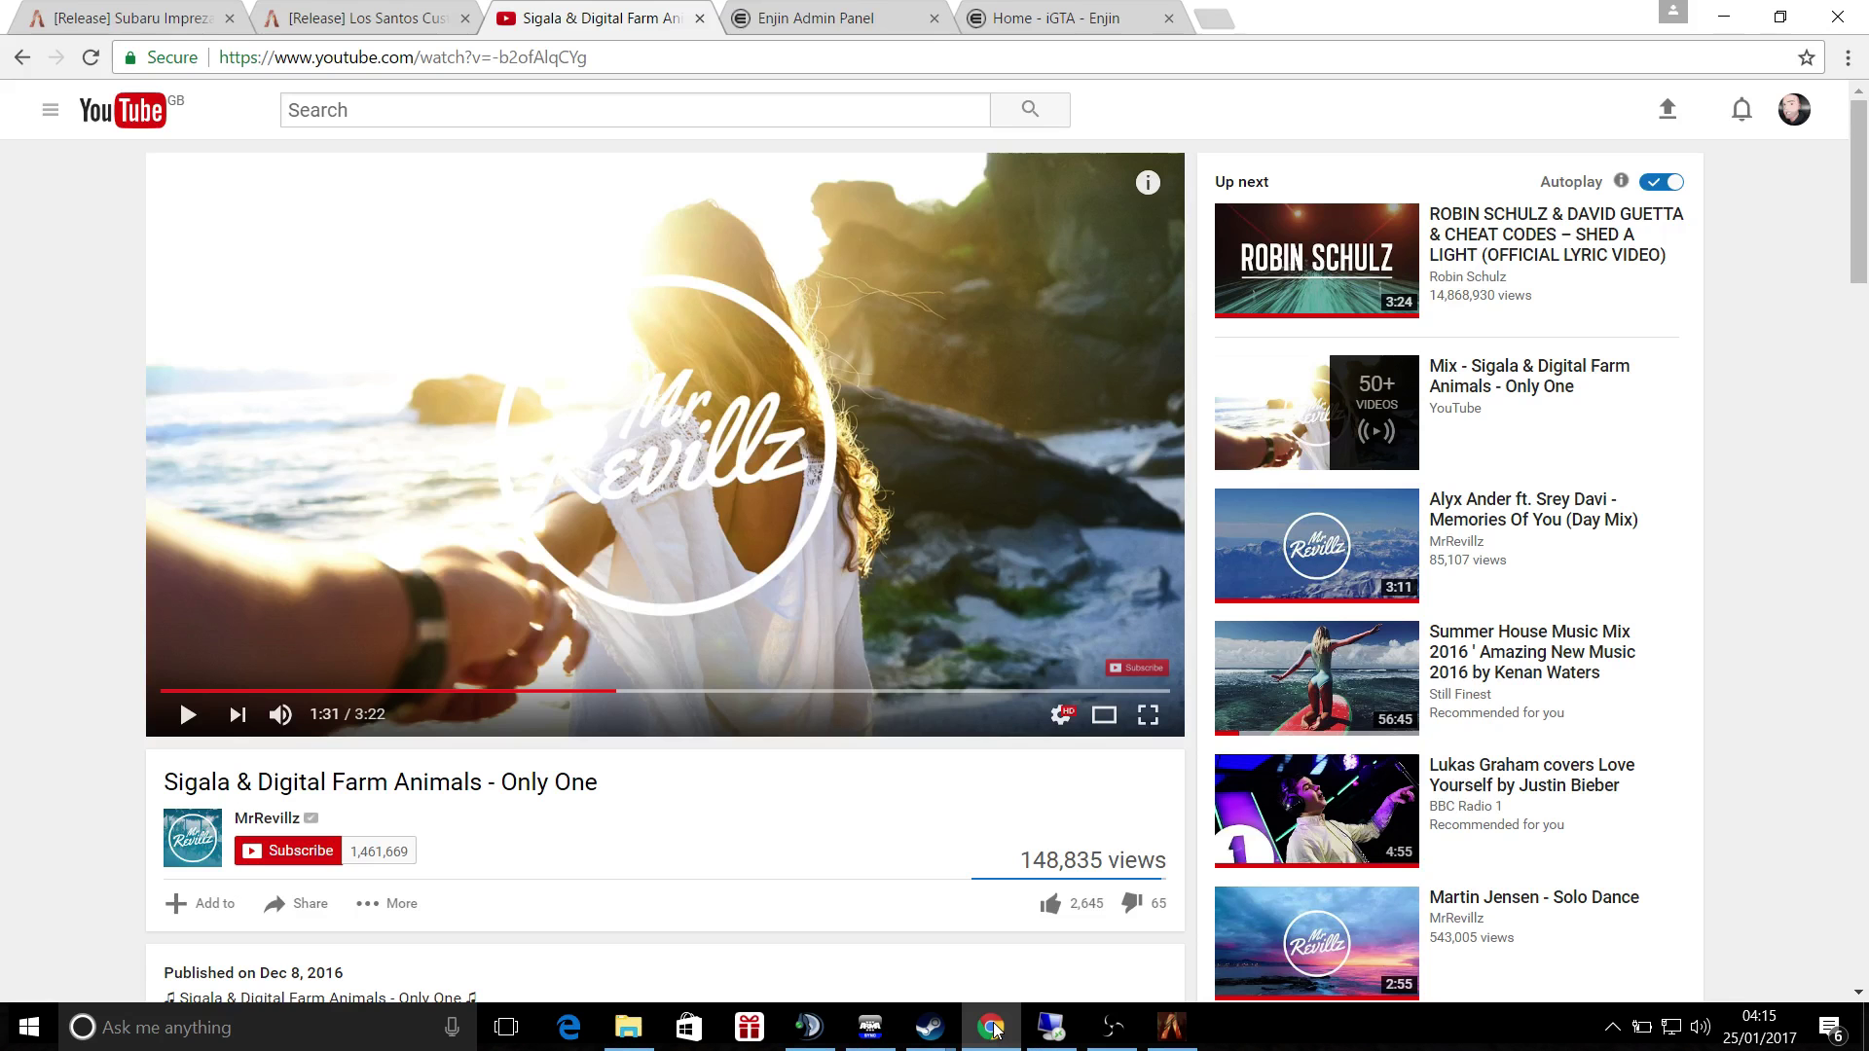
left_click(991, 1028)
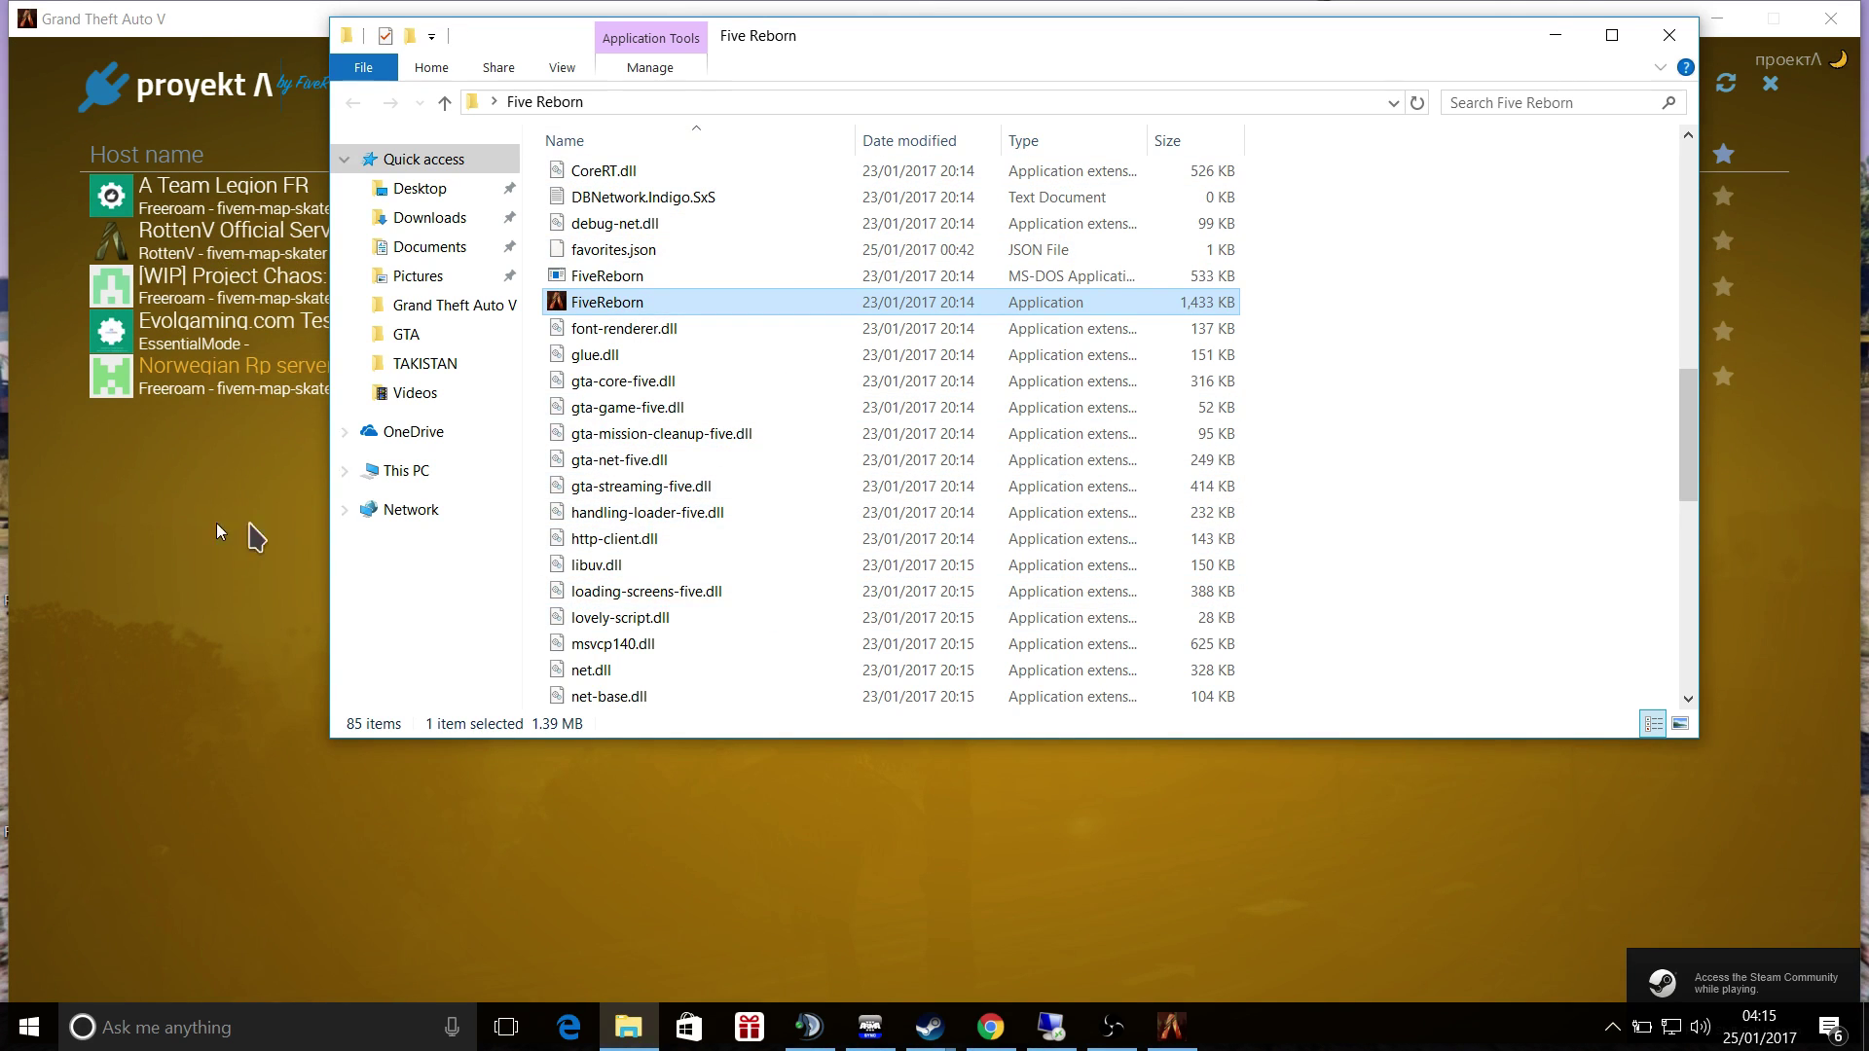
left_click(216, 38)
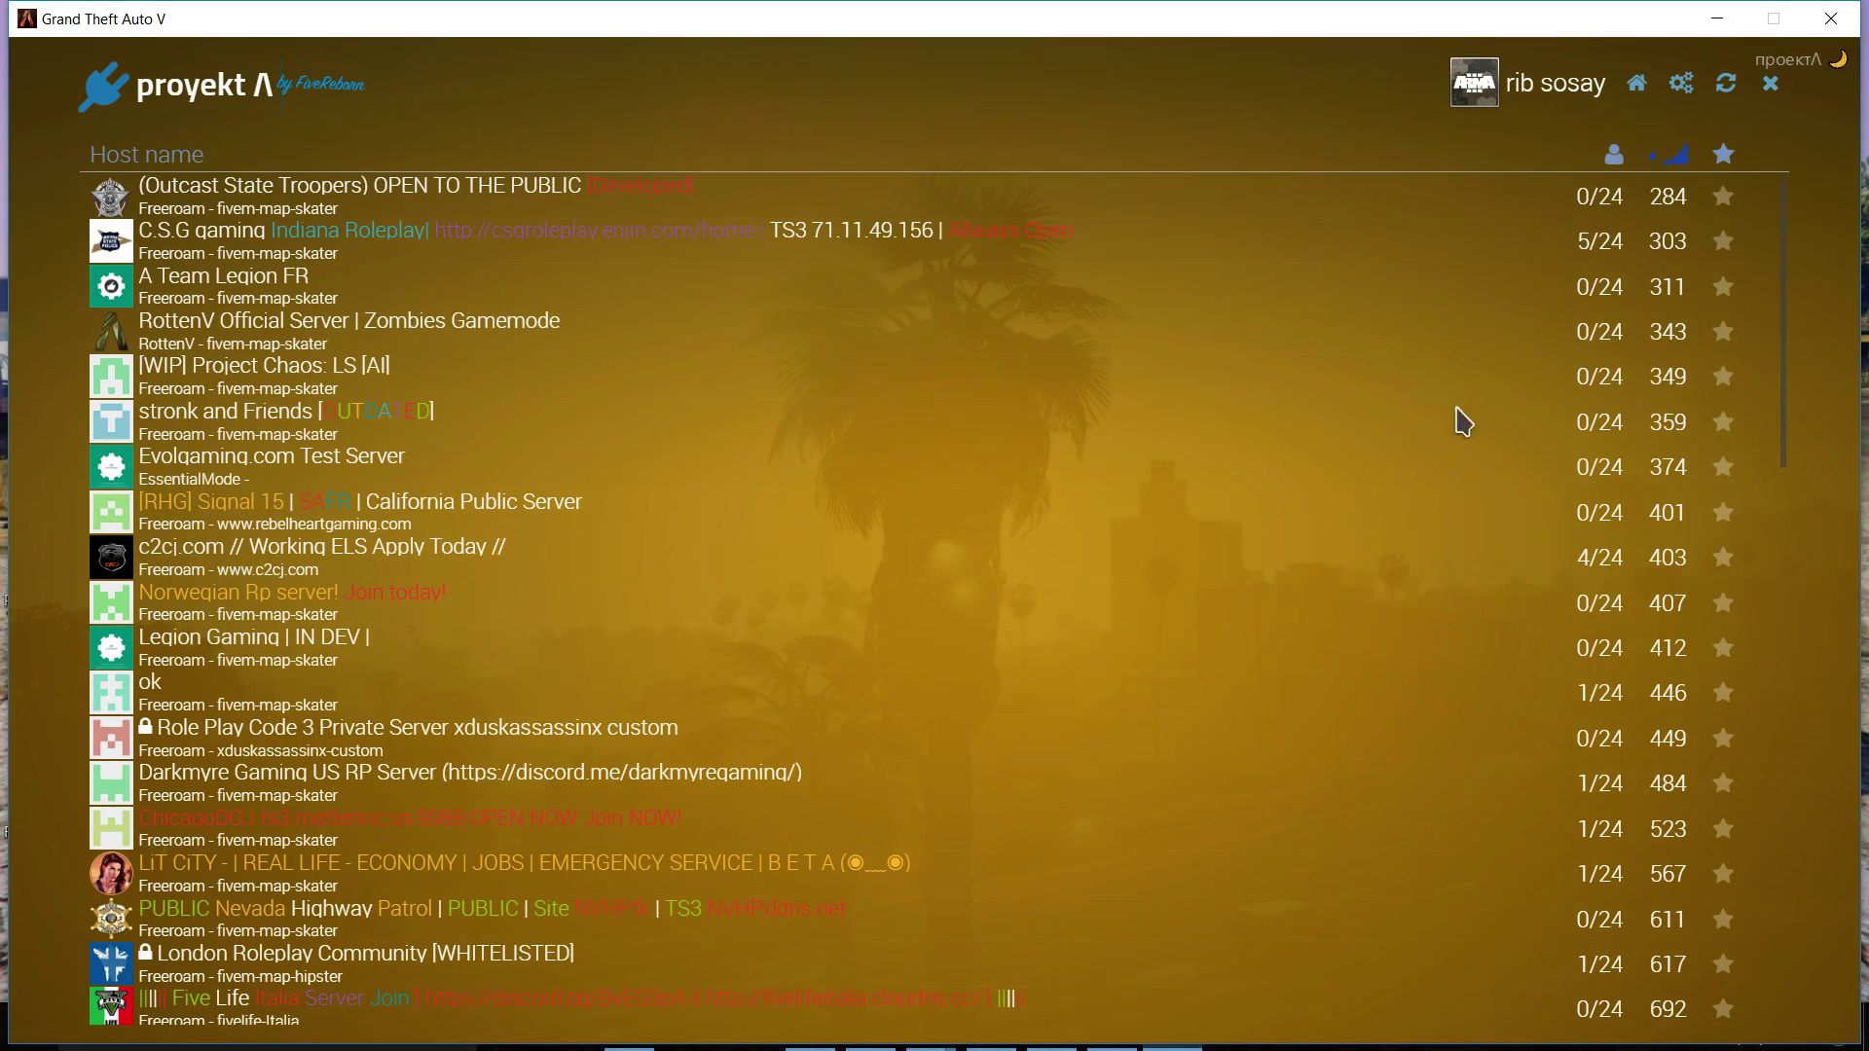
- Sort the server list by player count, then by host name, and Alt+Tab to the desktop
left_click(1612, 156)
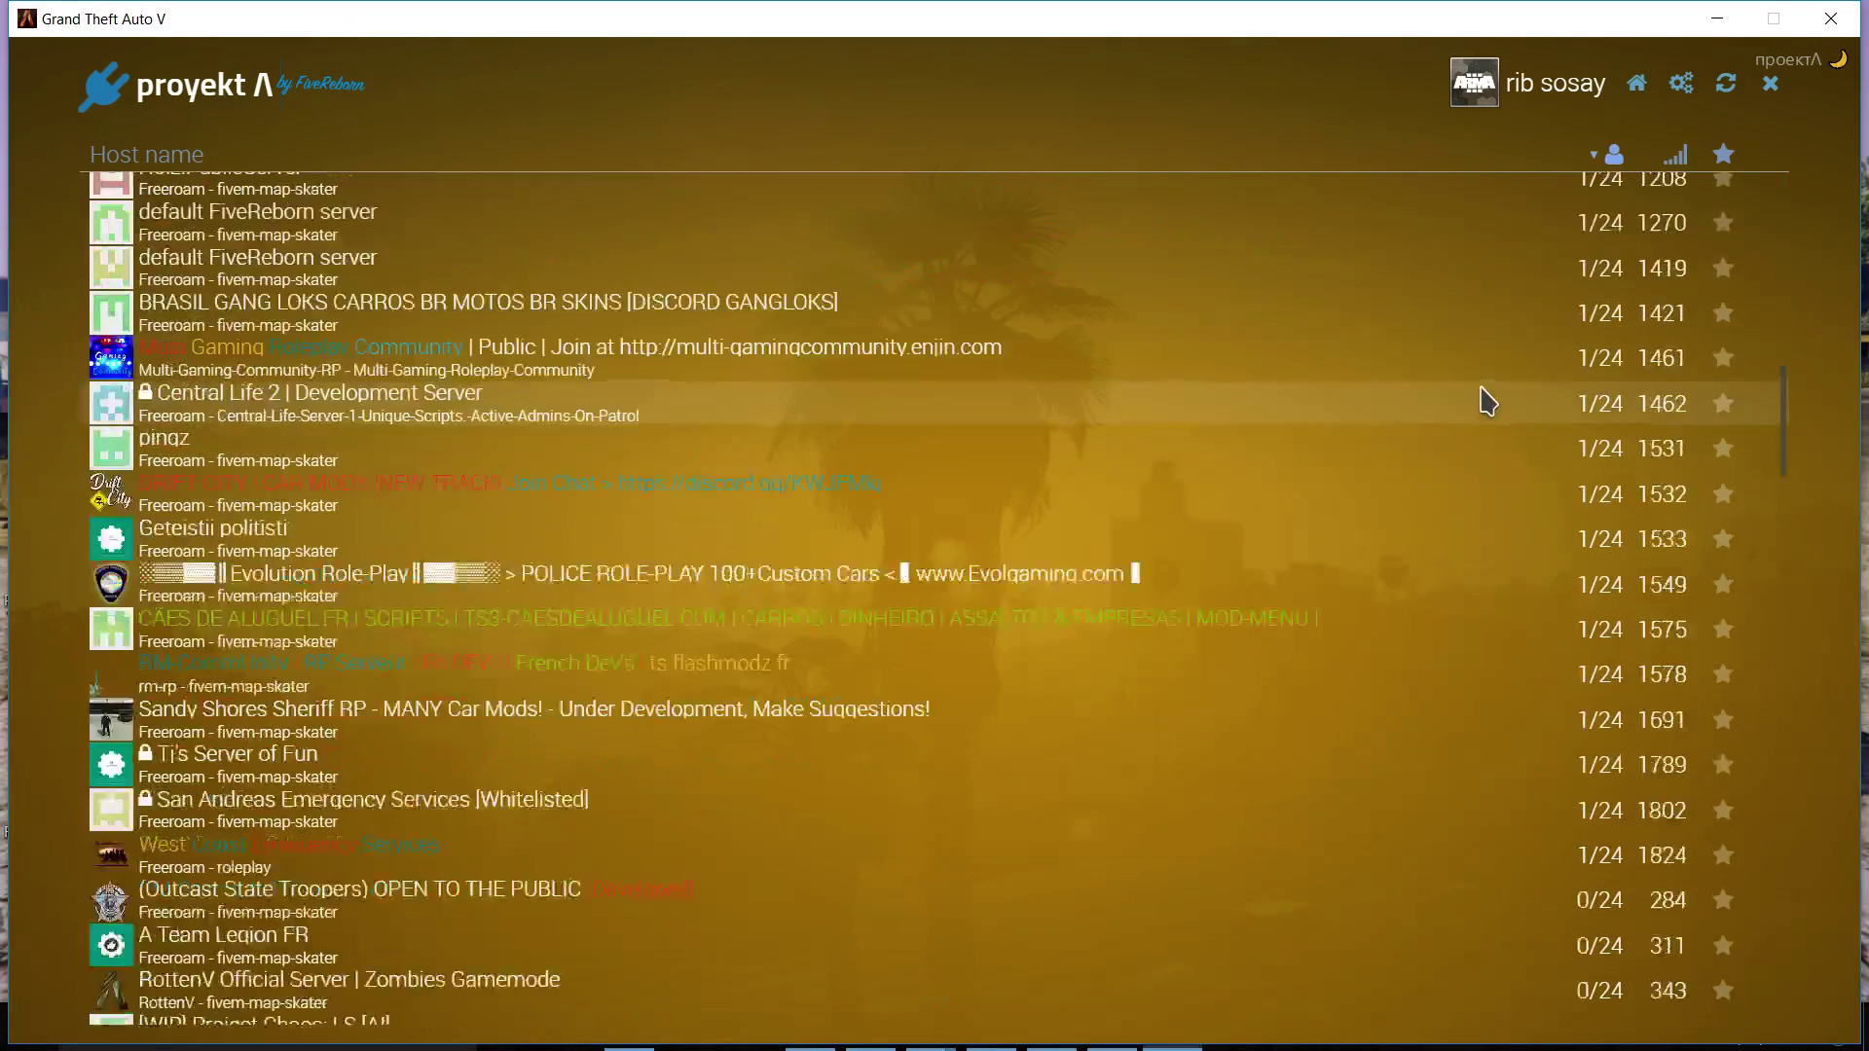
scroll(1448, 404, "down", 1)
scroll(1414, 459, "down", 2)
scroll(1414, 459, "down", 3)
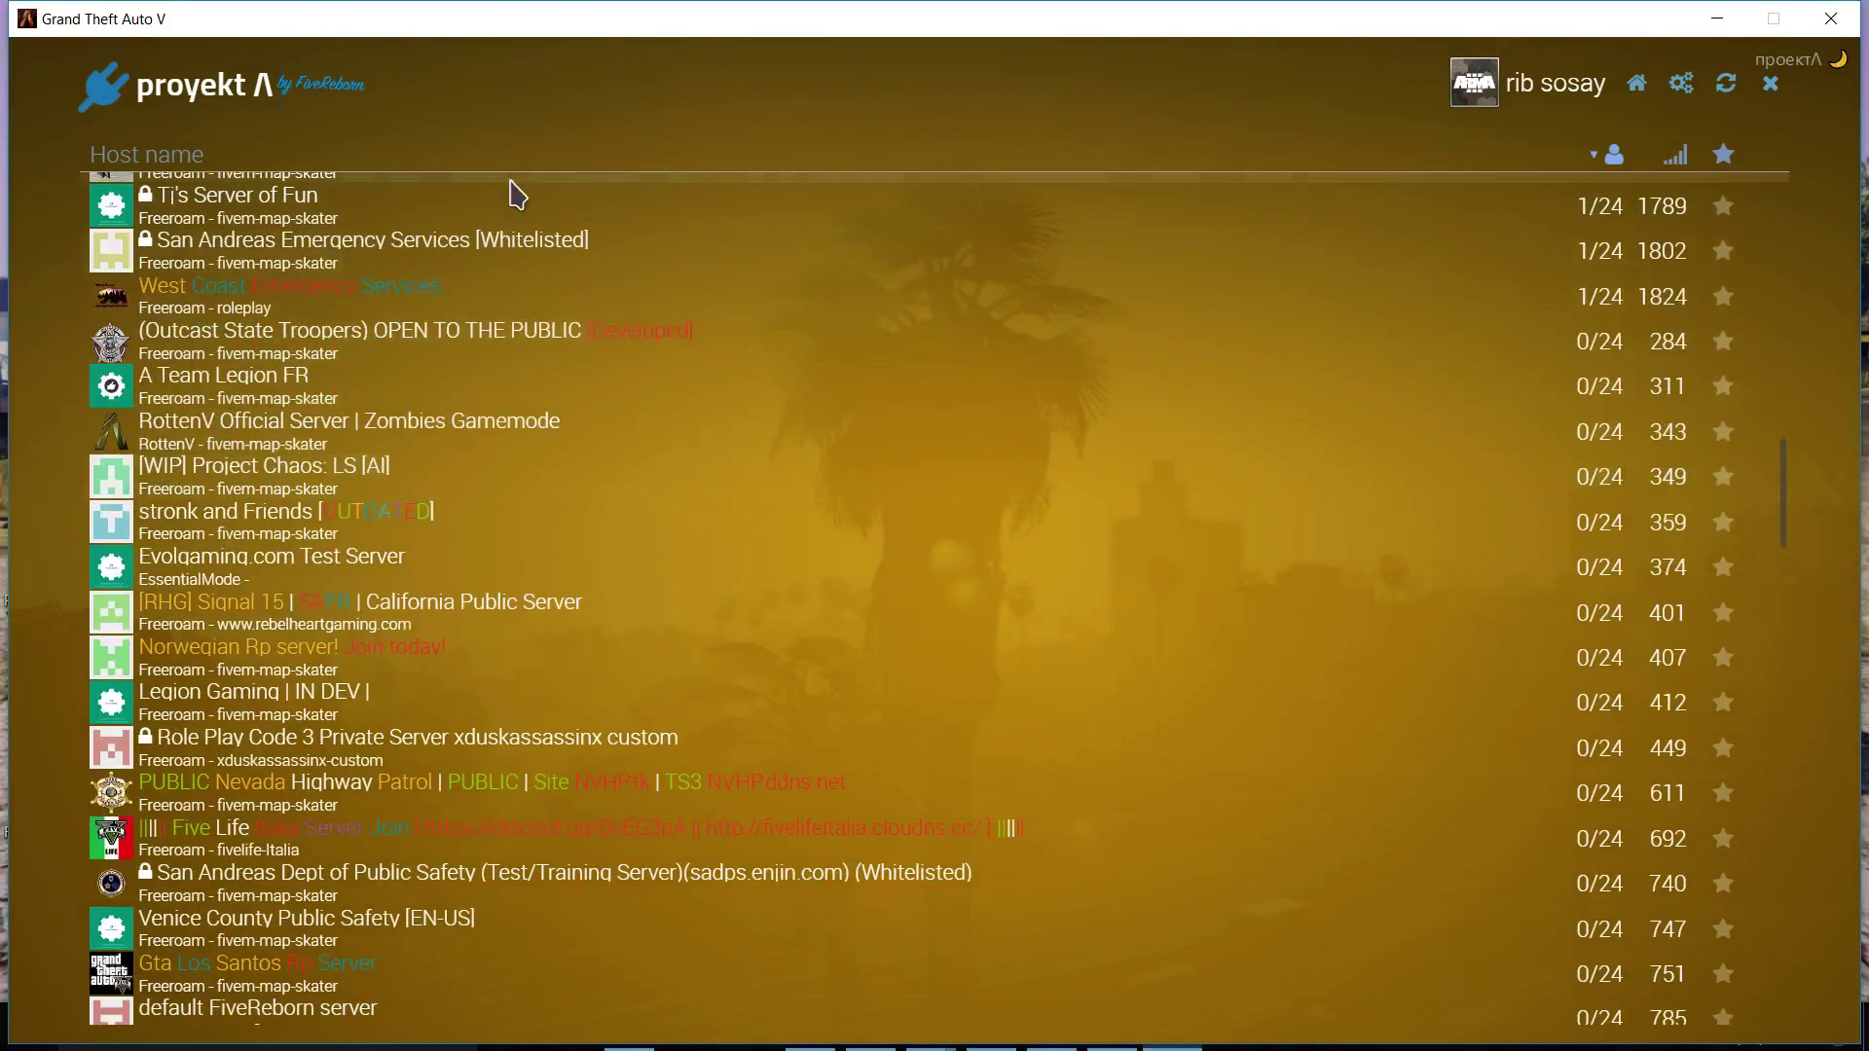
scroll(354, 377, "down", 3)
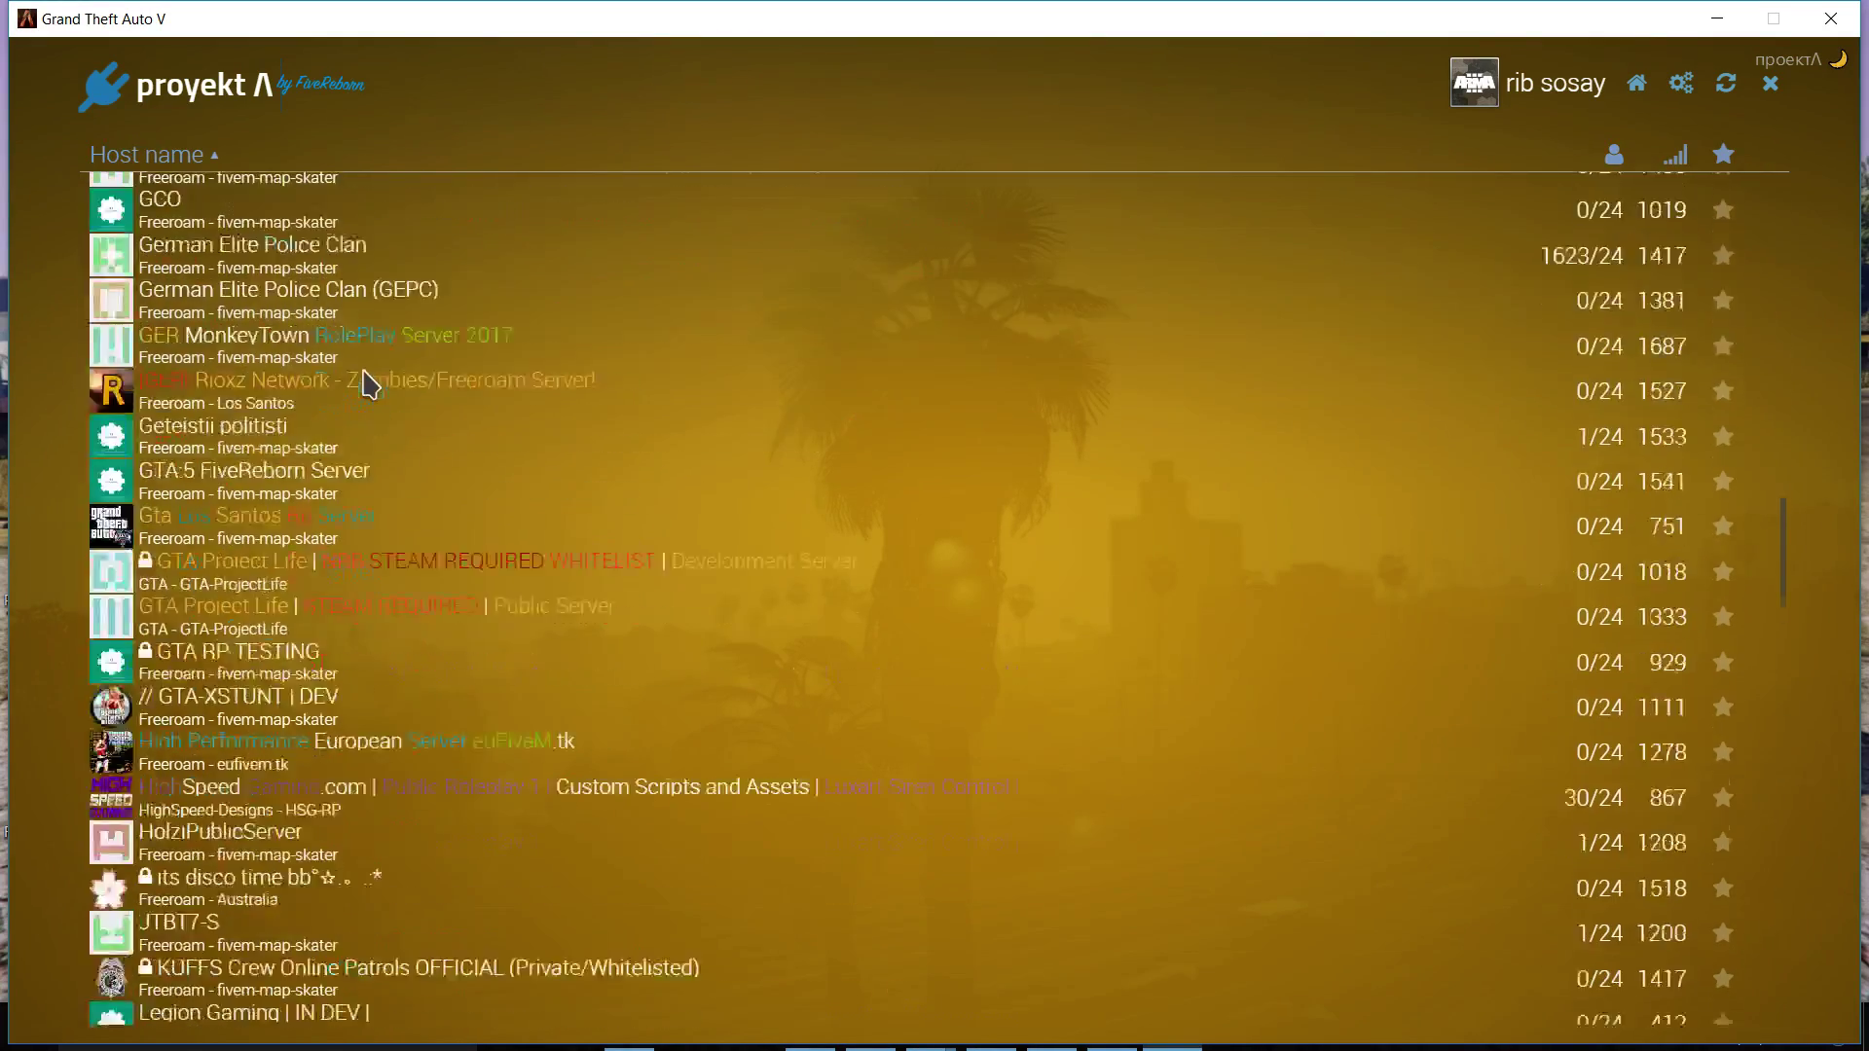
scroll(356, 378, "down", 3)
scroll(360, 387, "down", 3)
scroll(360, 387, "down", 3)
scroll(360, 387, "down", 3)
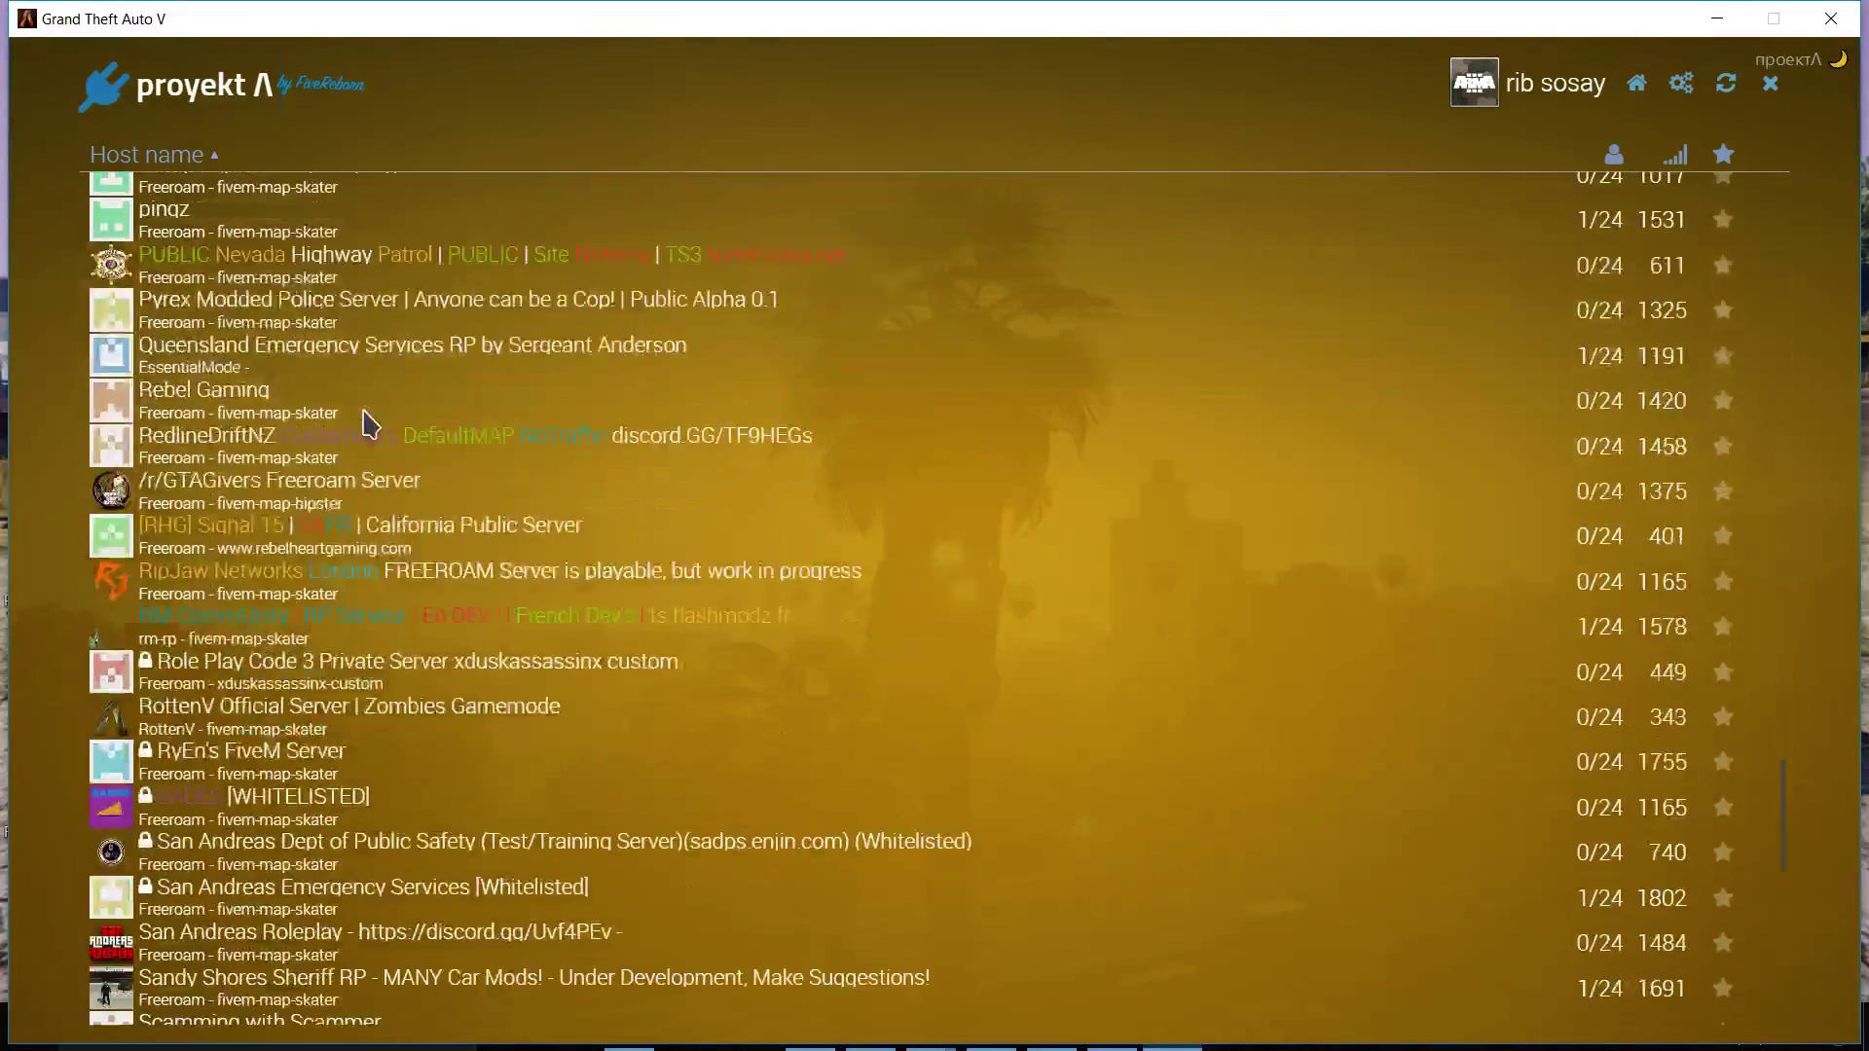
scroll(359, 387, "down", 1)
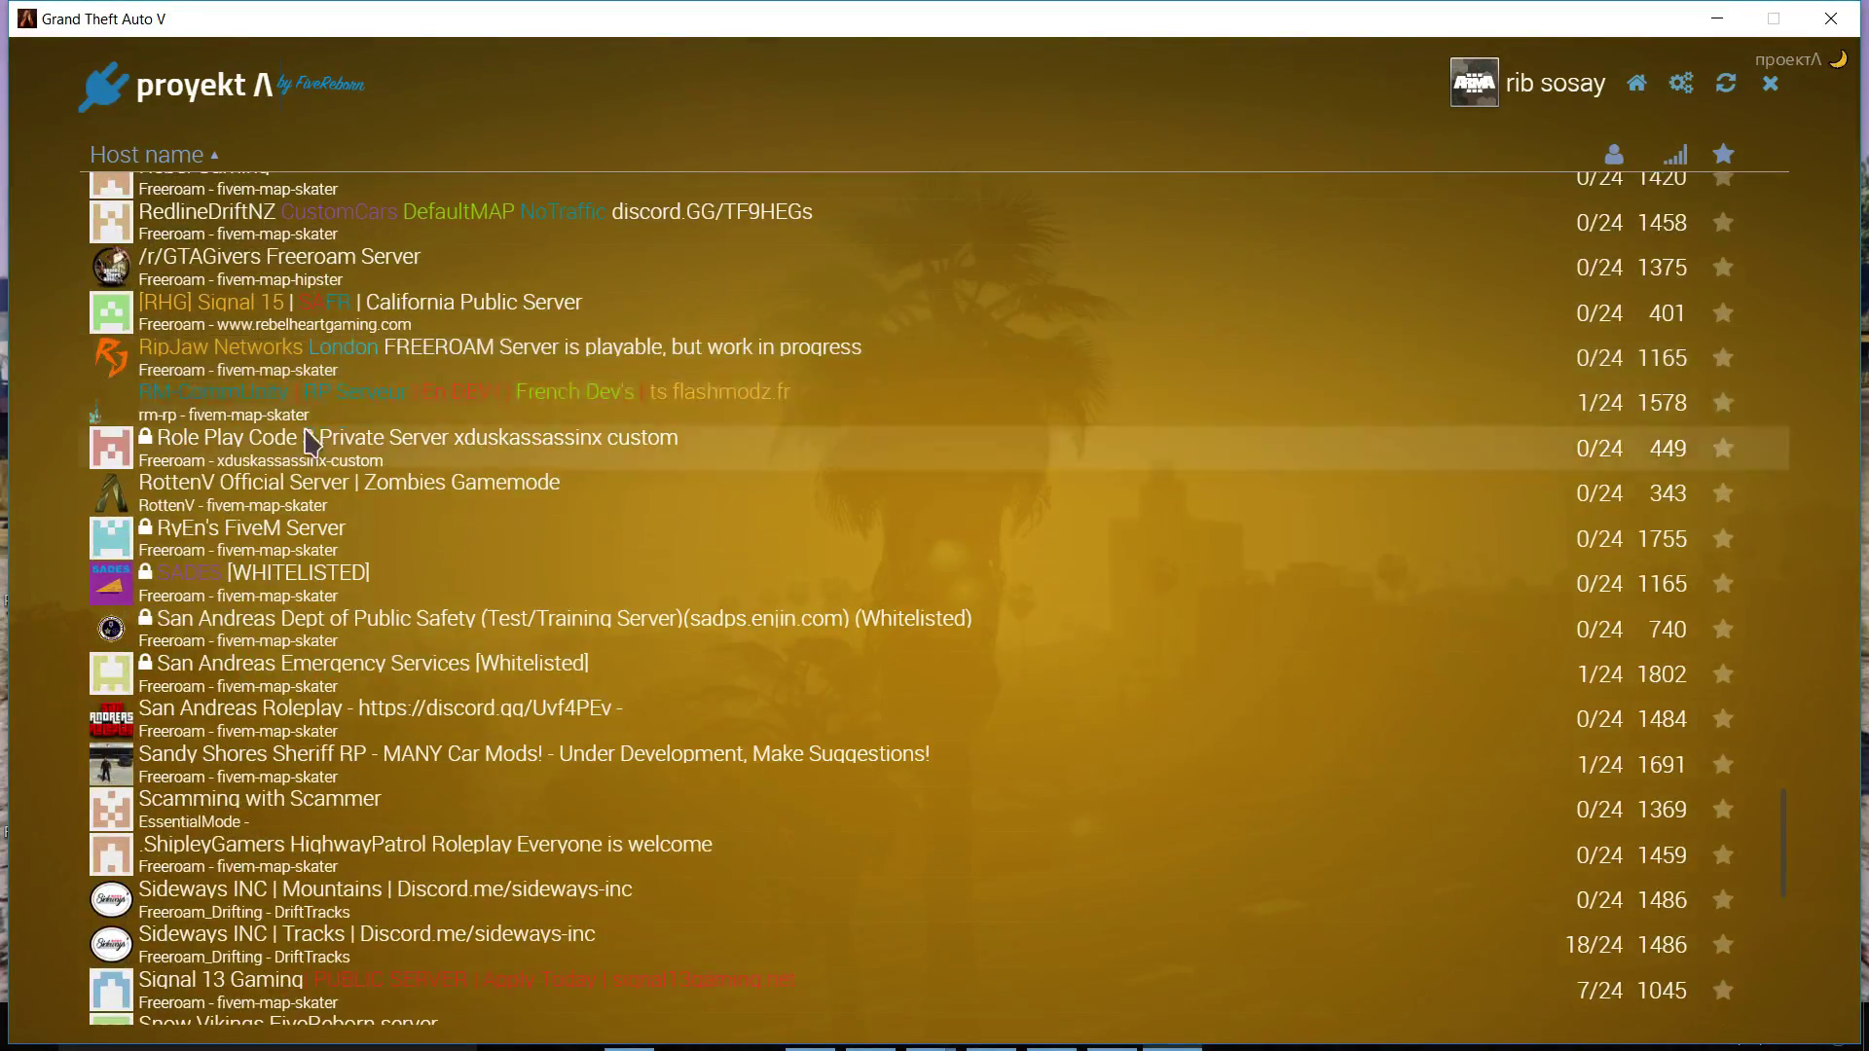
scroll(684, 447, "up", 1)
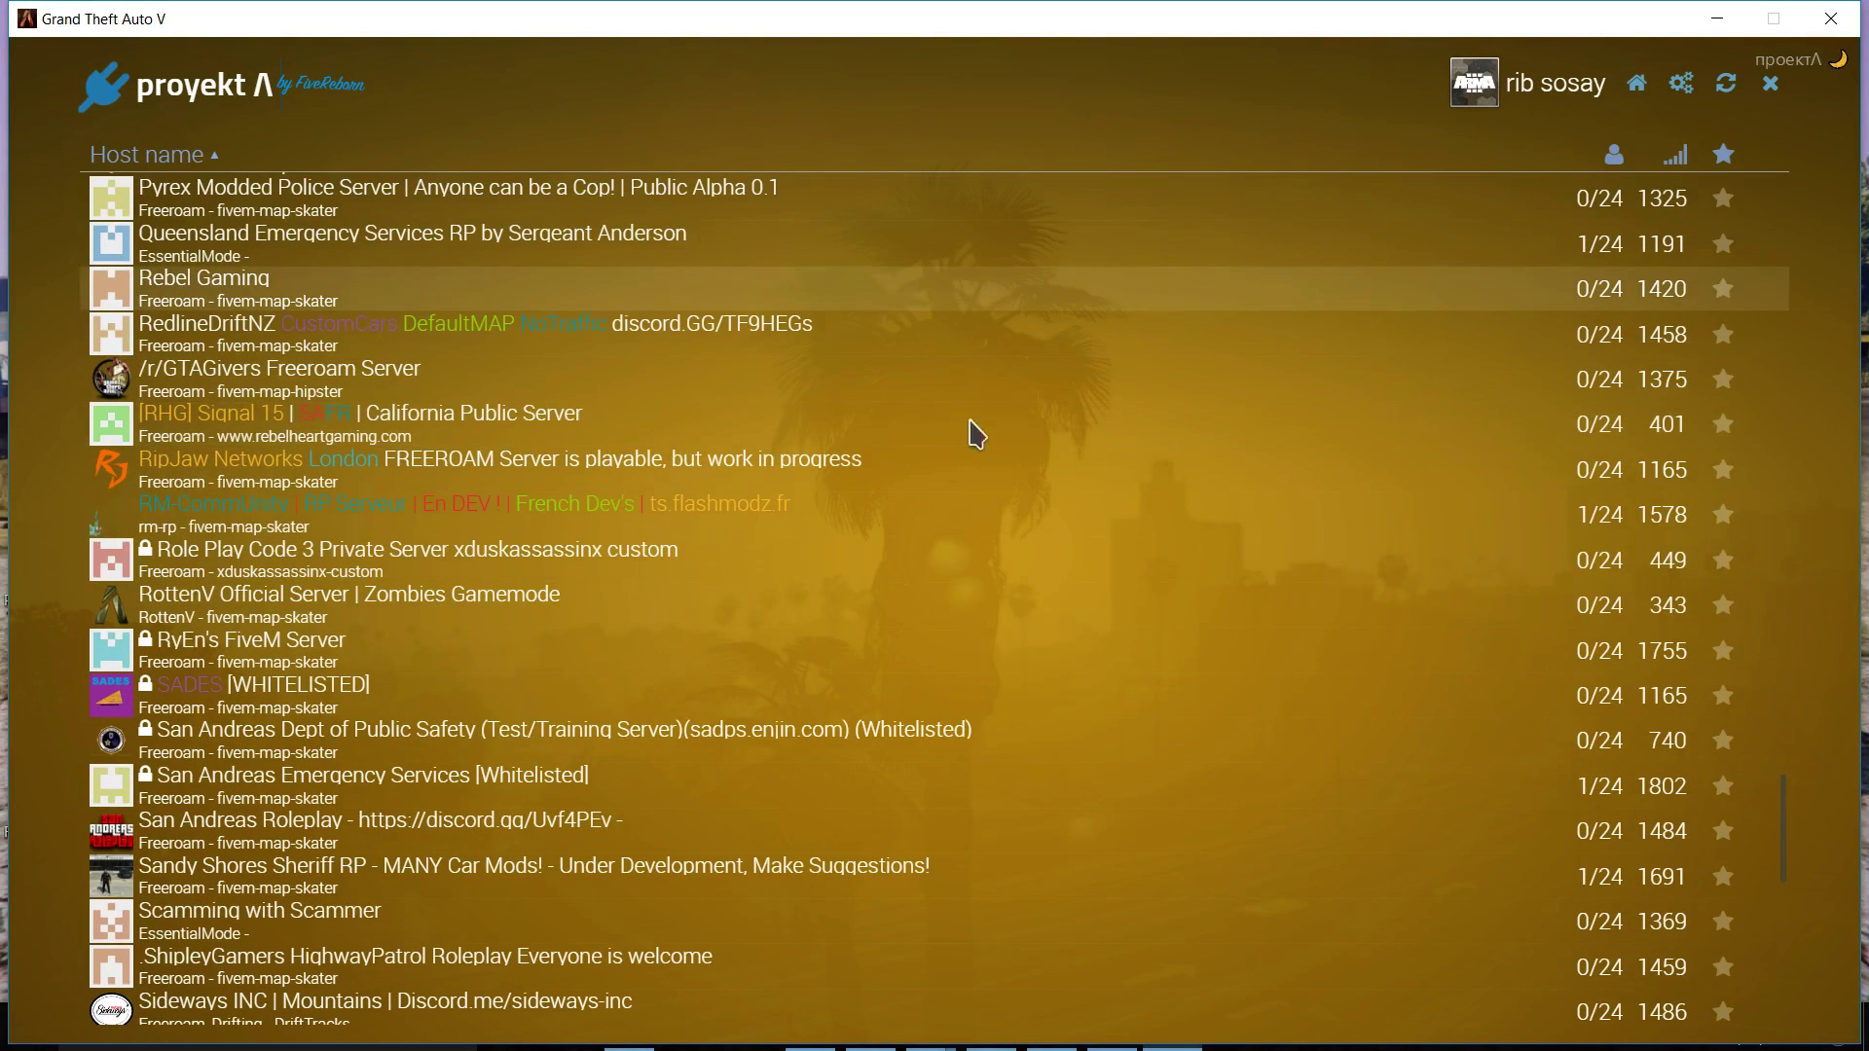
left_click(1613, 154)
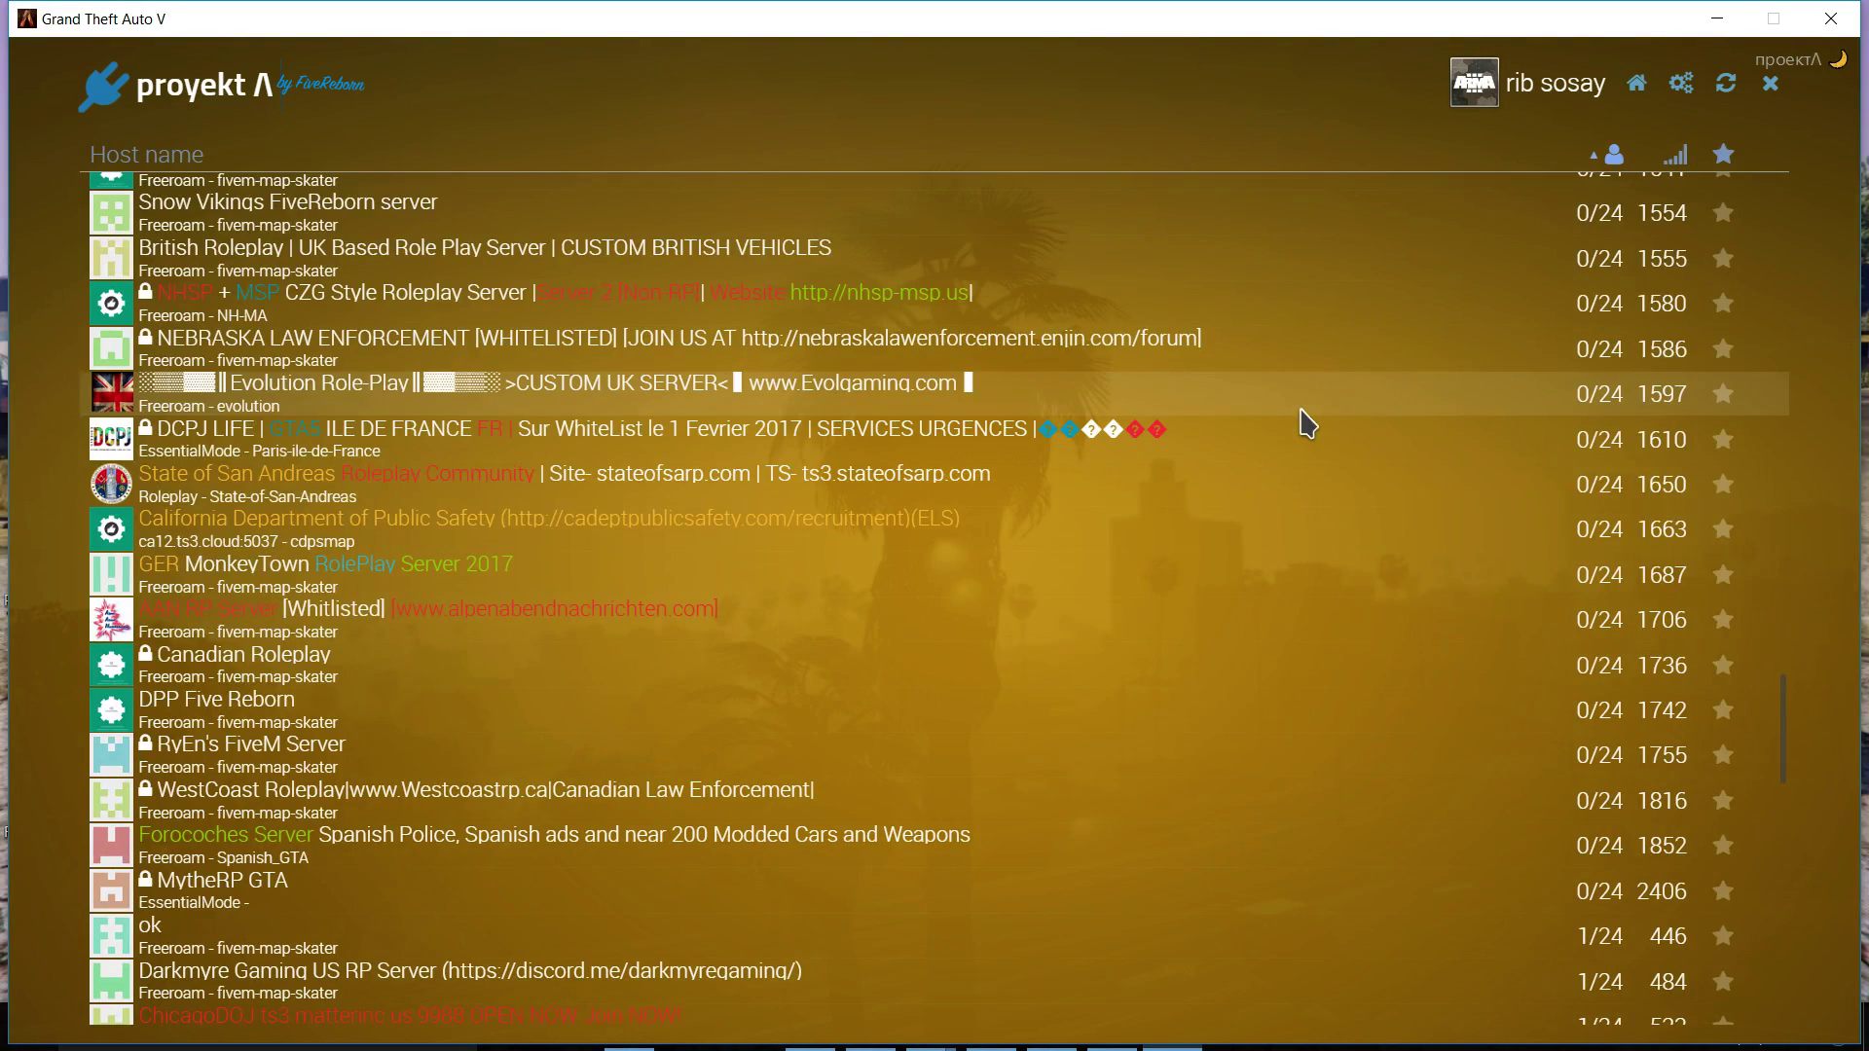
left_click(192, 157)
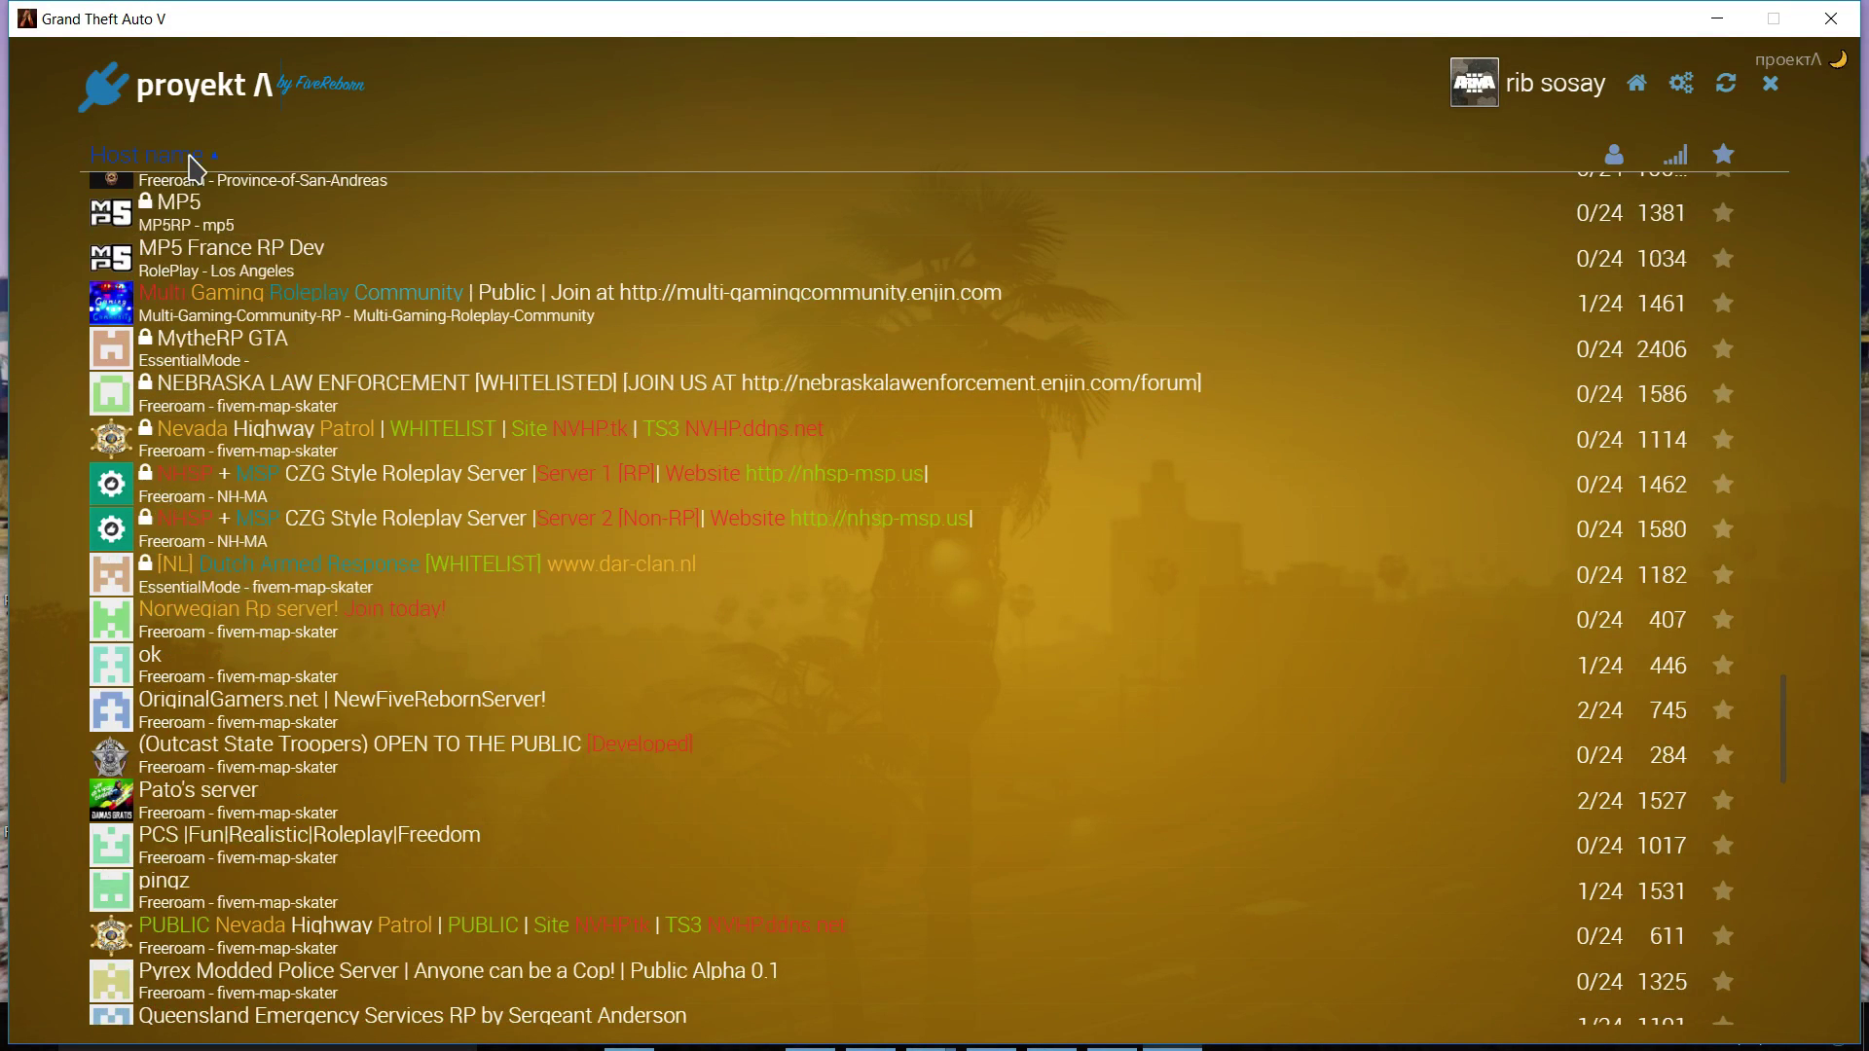
scroll(417, 481, "down", 5)
scroll(418, 480, "down", 1)
scroll(421, 482, "down", 1)
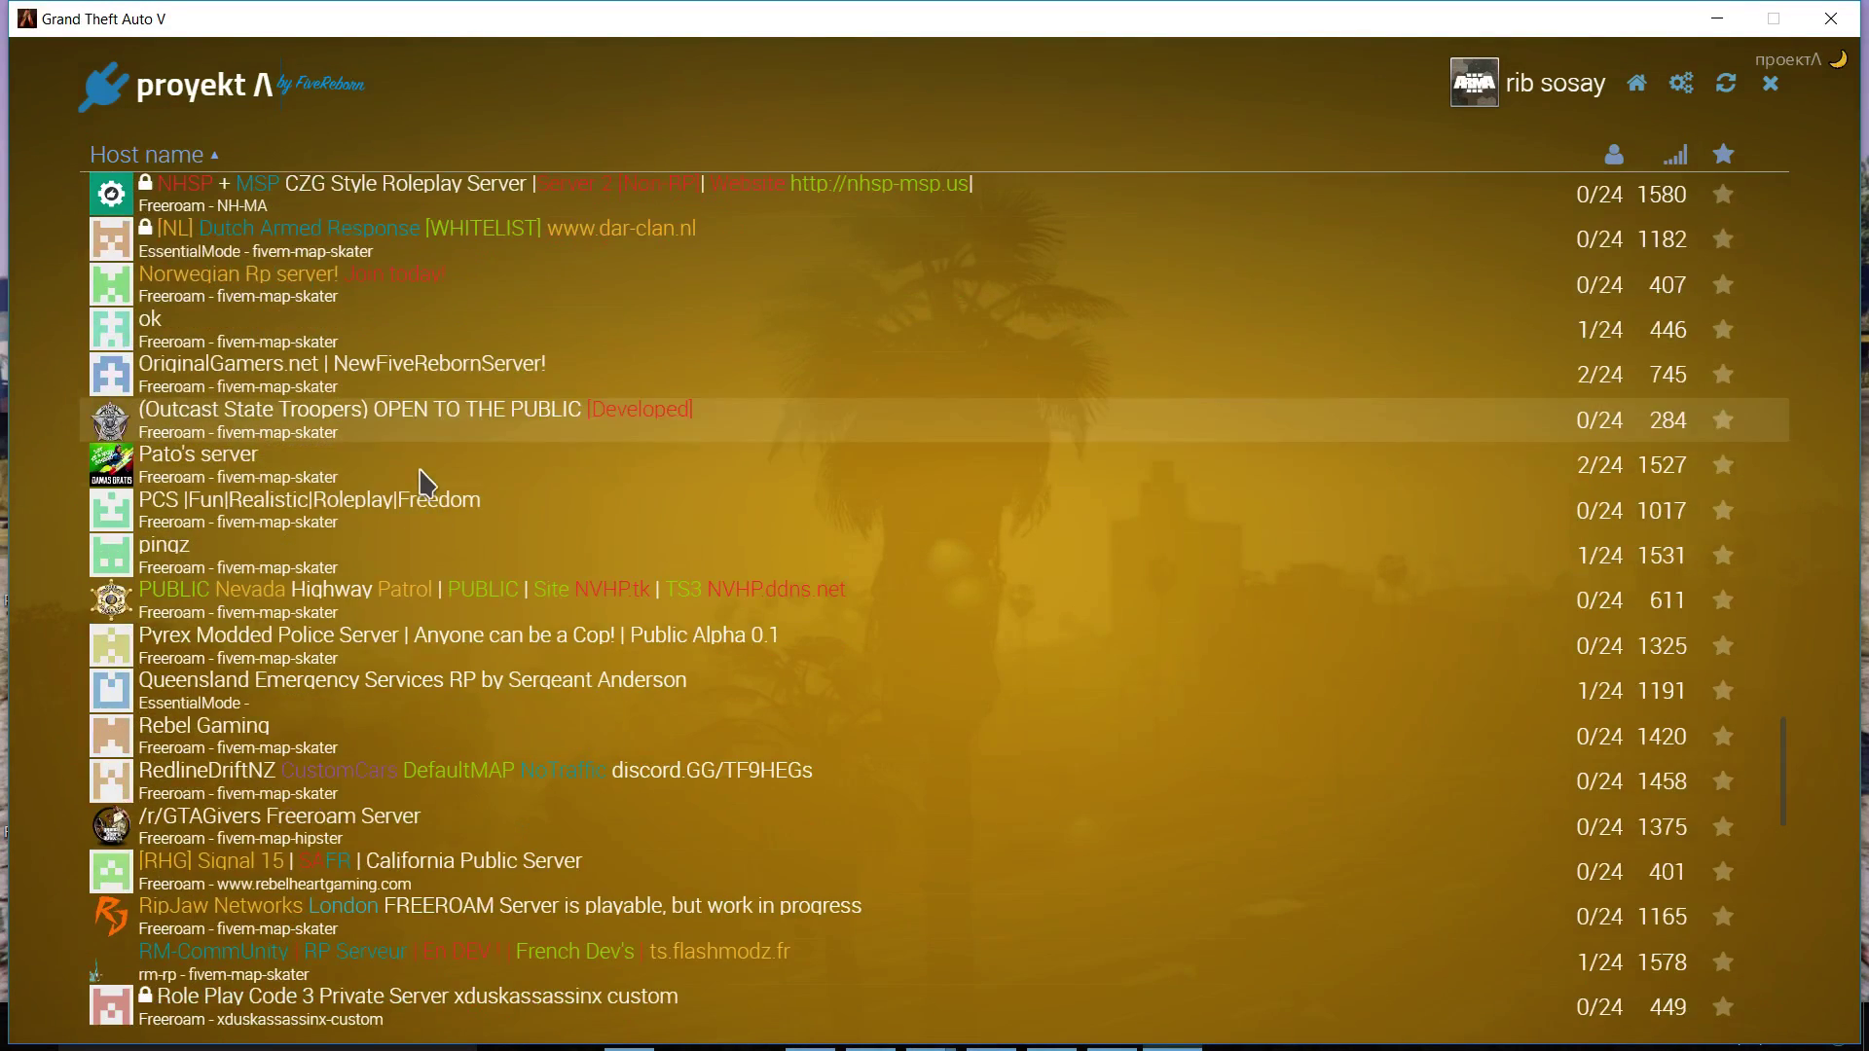
scroll(421, 483, "down", 1)
scroll(421, 483, "down", 2)
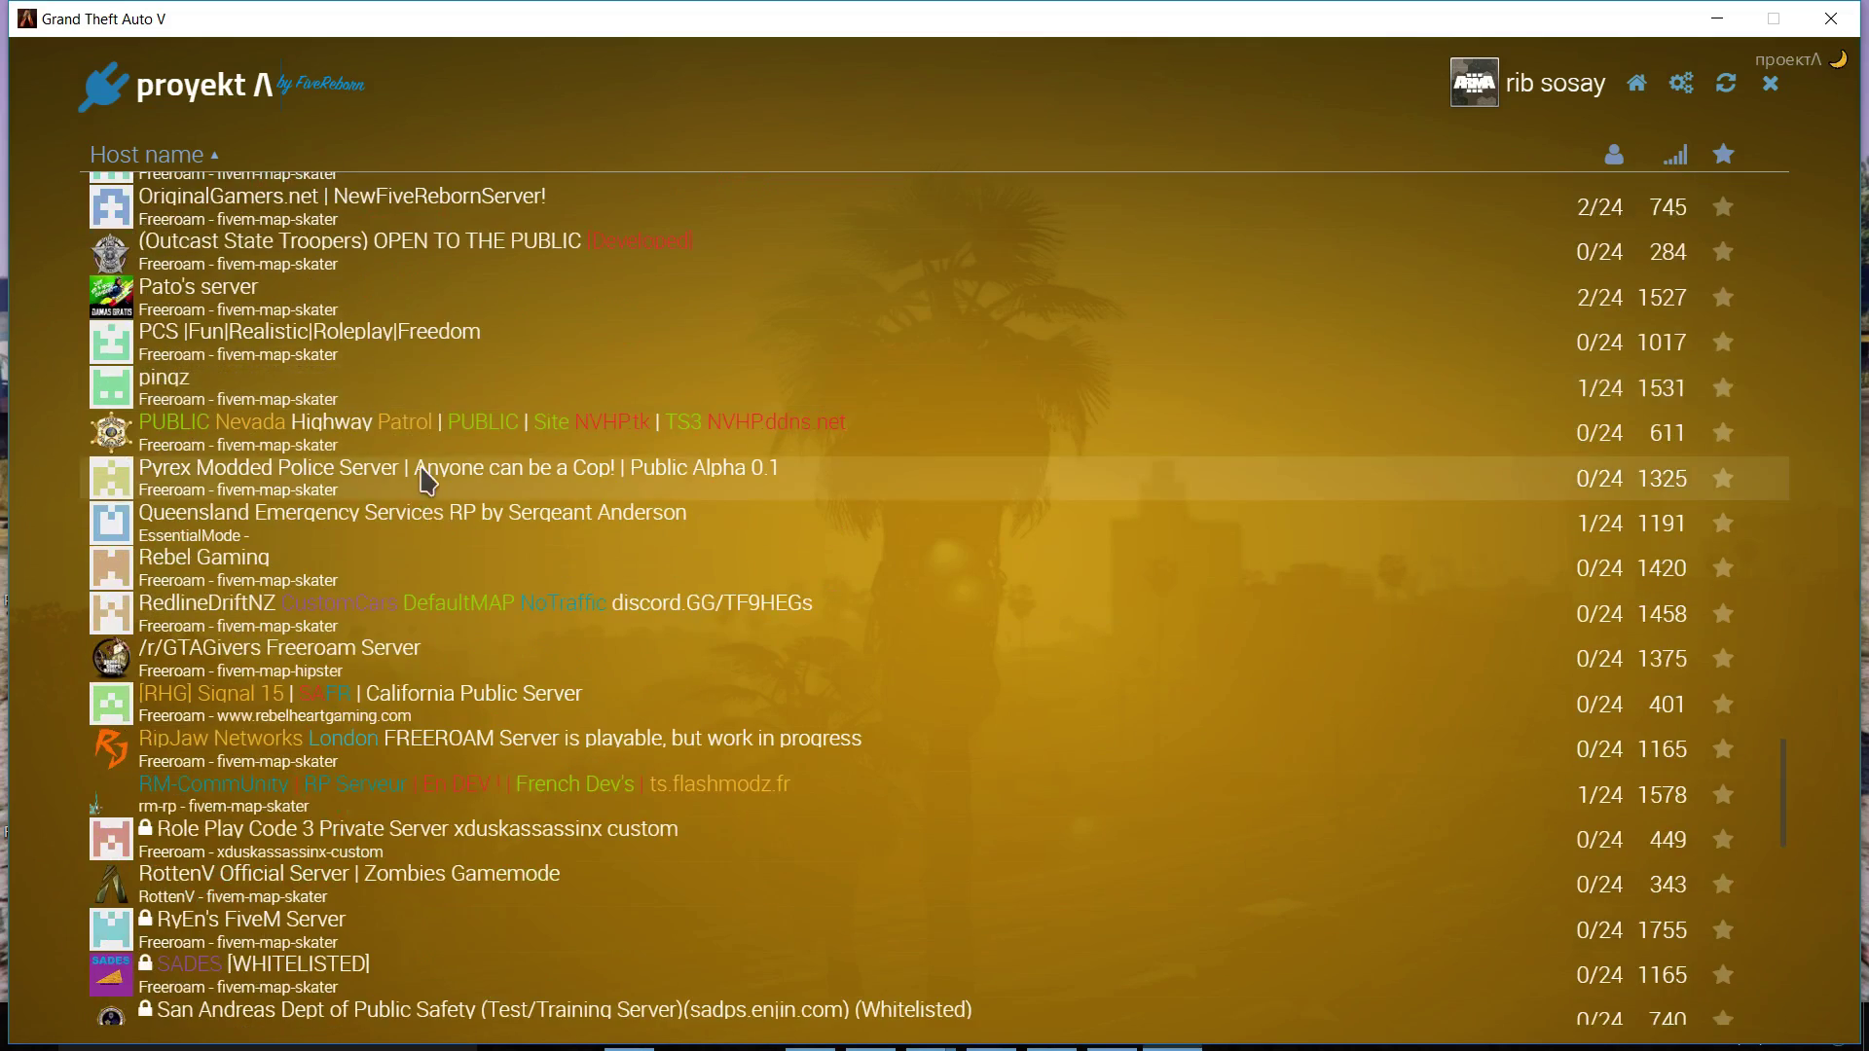
scroll(423, 481, "down", 2)
scroll(421, 480, "down", 2)
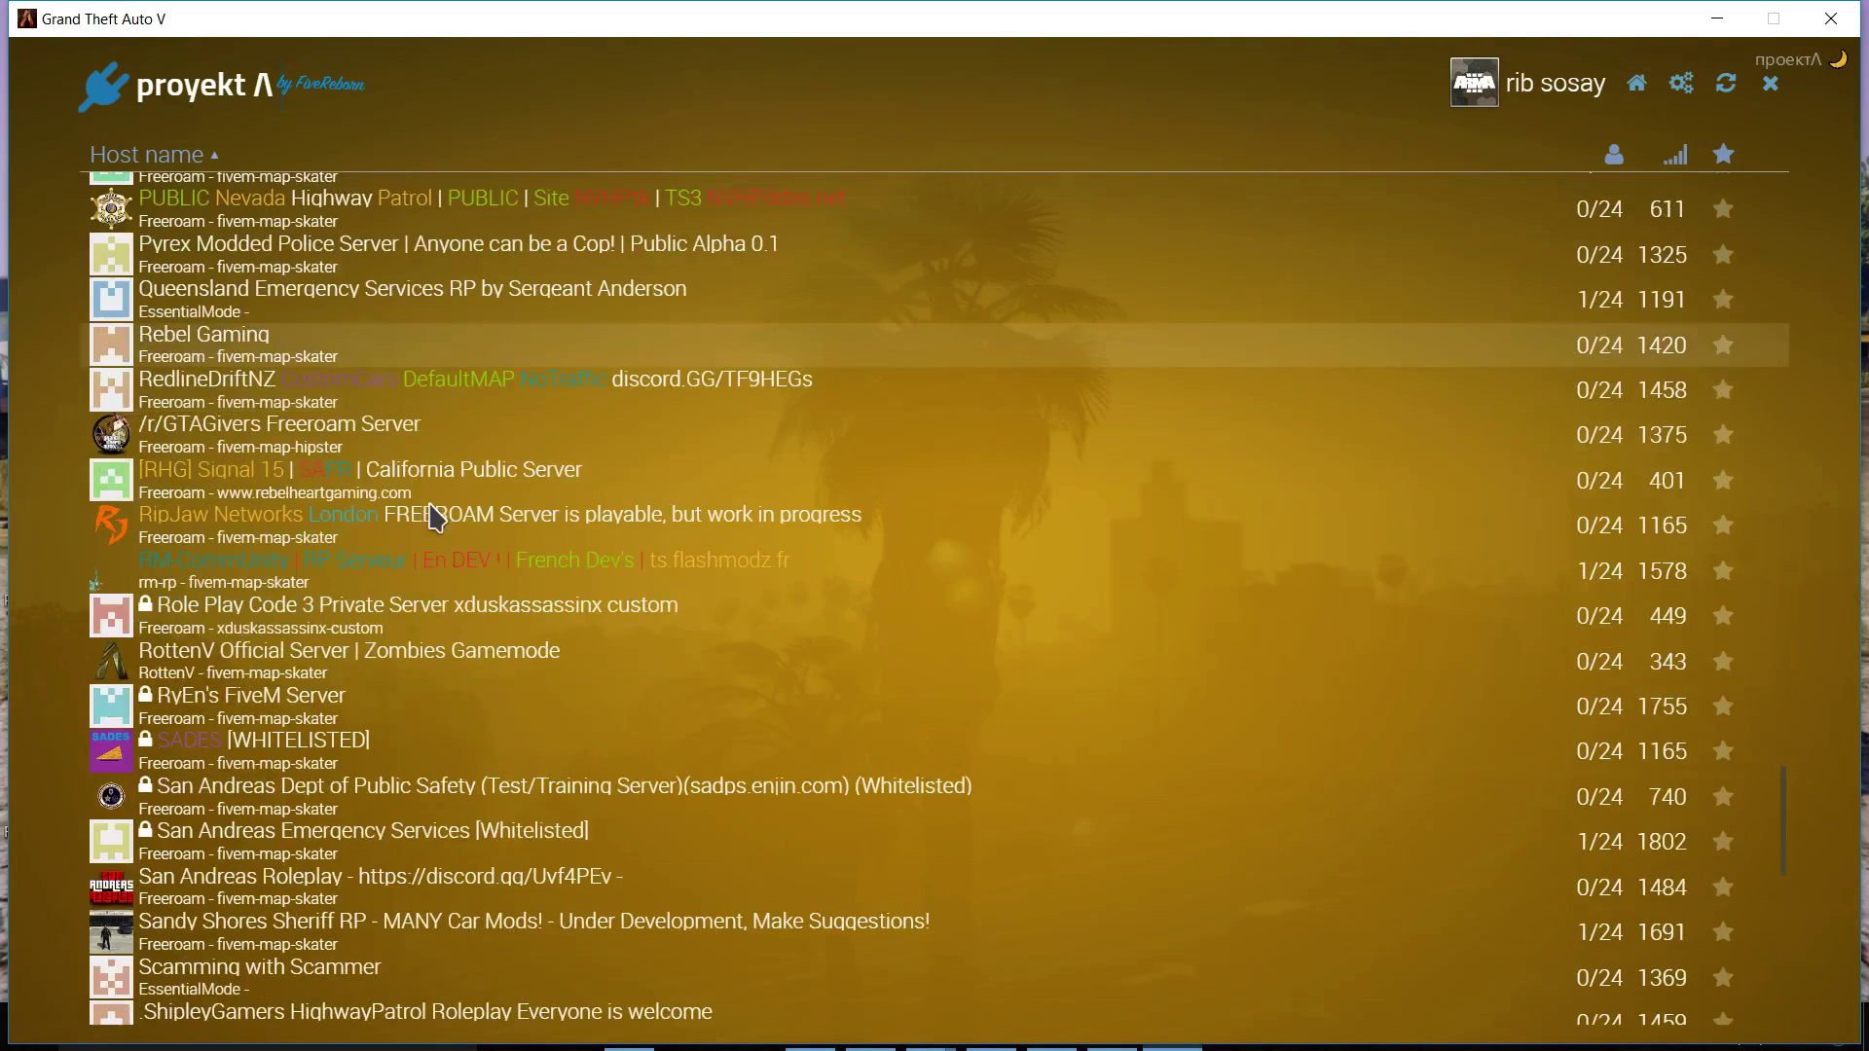
scroll(421, 483, "down", 1)
scroll(421, 485, "down", 1)
key("alt+Tab")
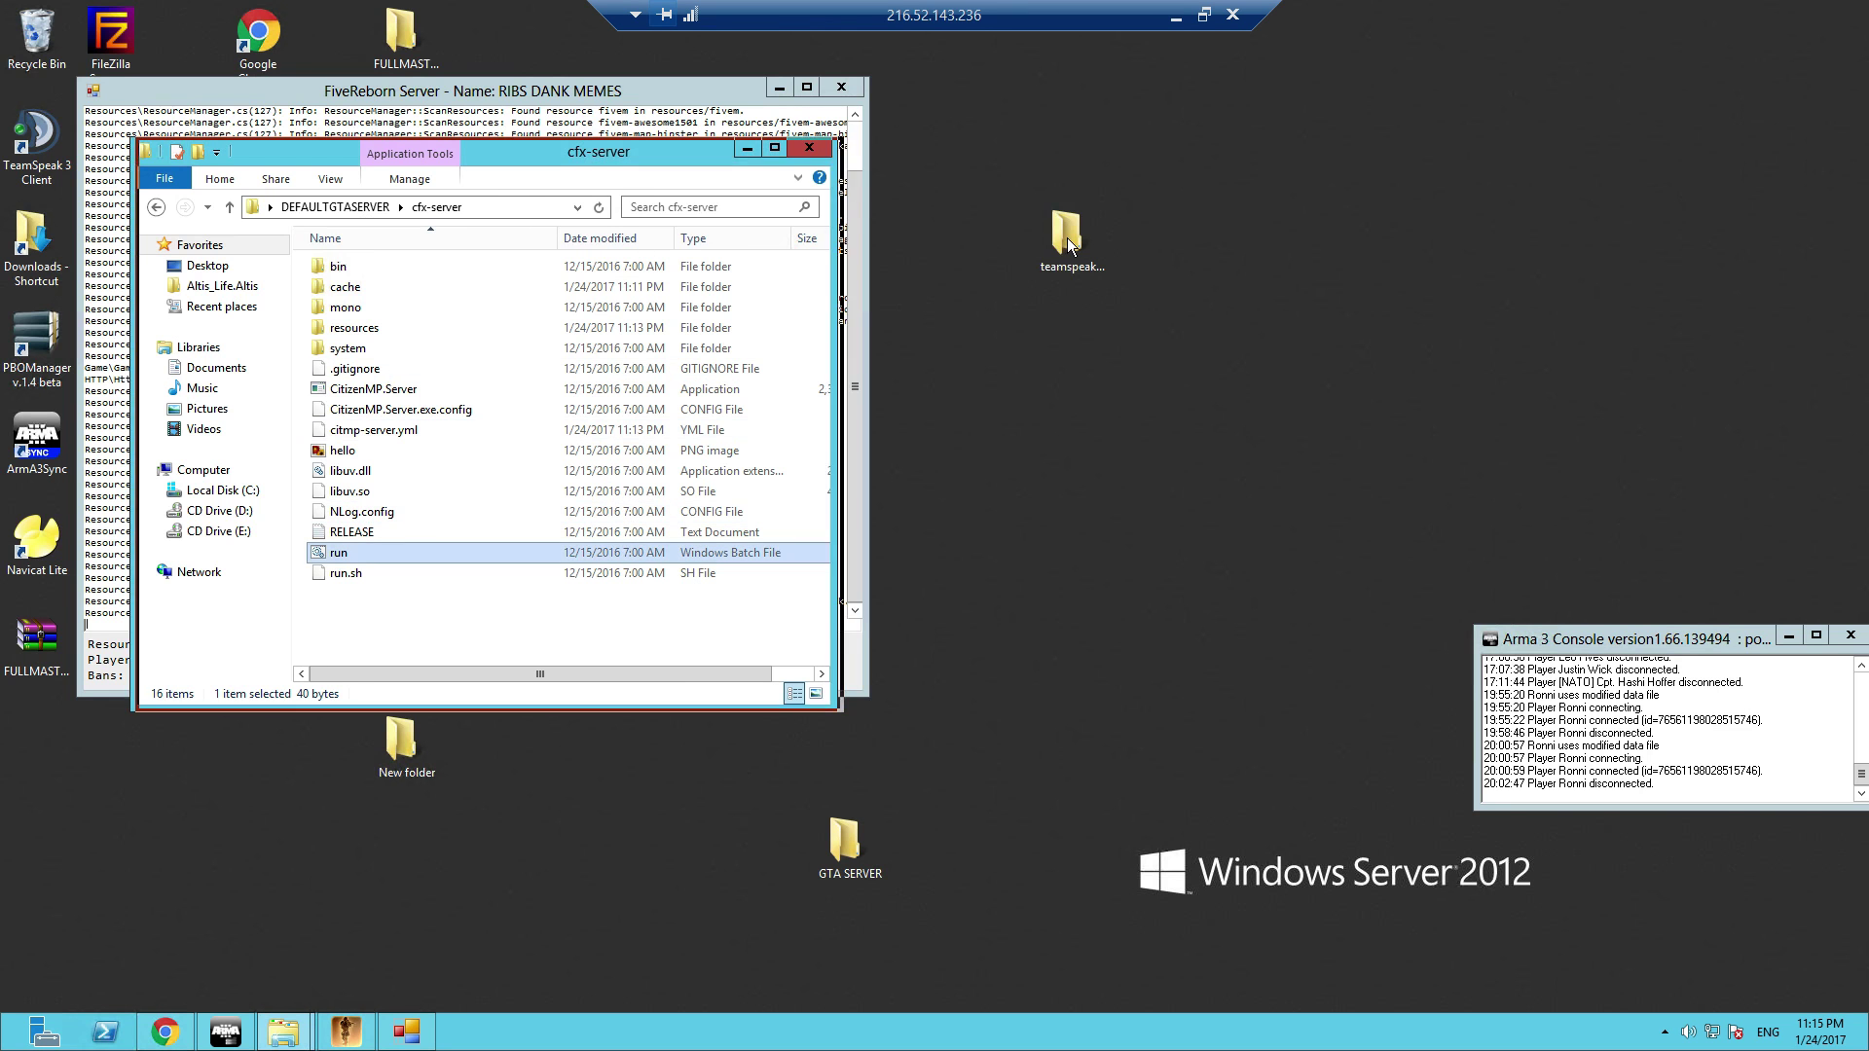
- Move the cfx-server folder window aside and close it, revealing the RIBS DANK MEMES console
left_click_drag(314, 146, 895, 213)
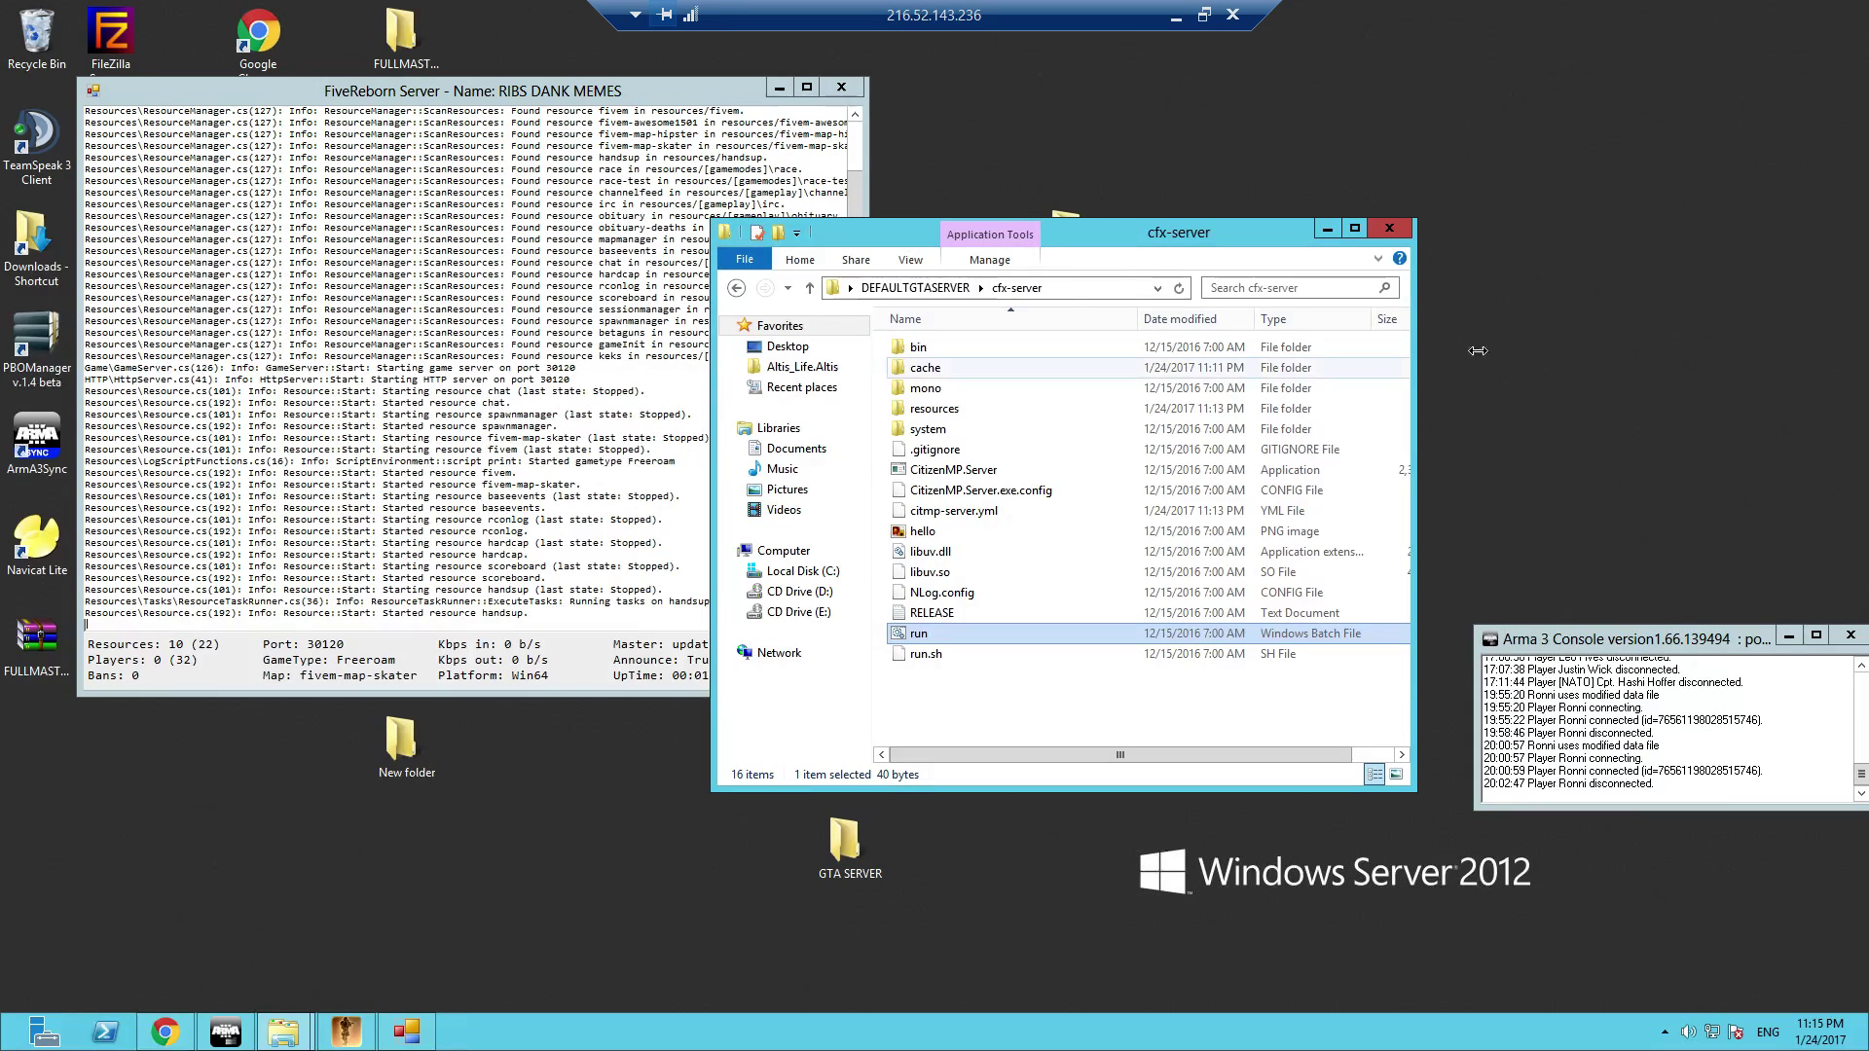
left_click(1389, 230)
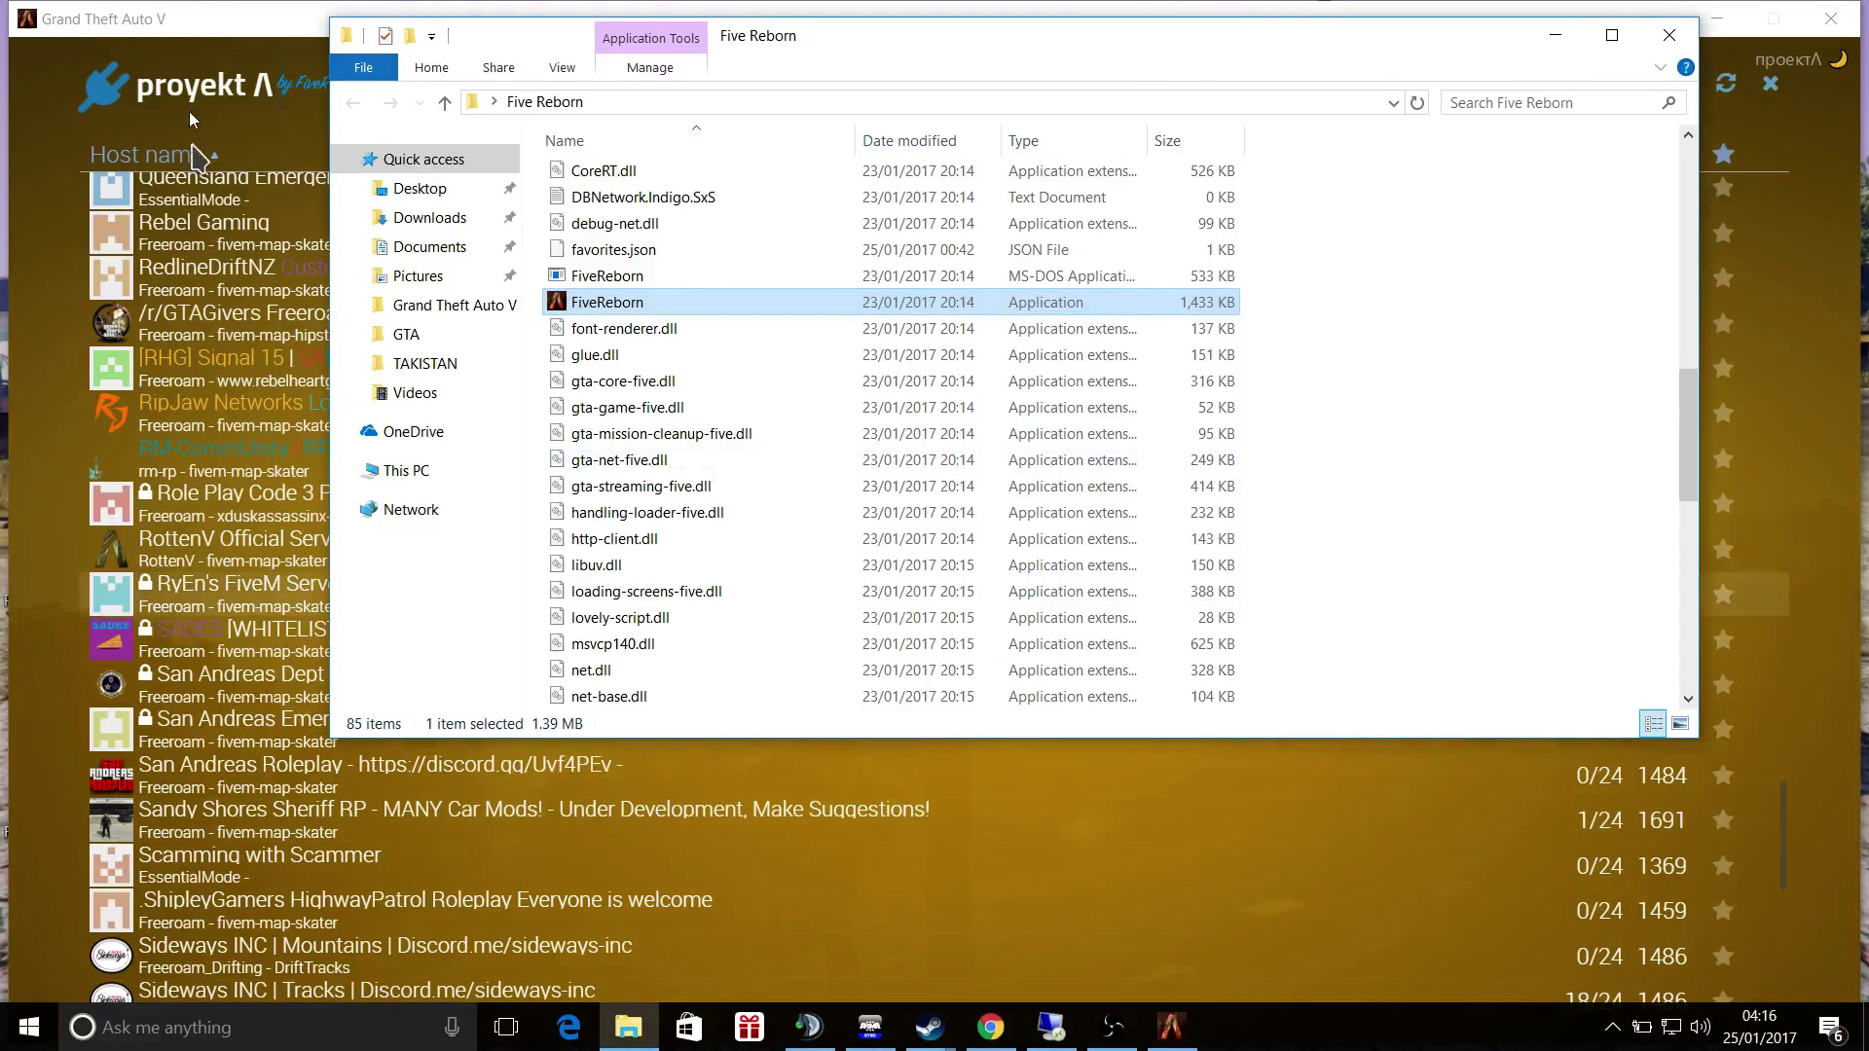
- Re-sort the game's server list by ascending host name, refresh it, then close the browser
left_click(219, 59)
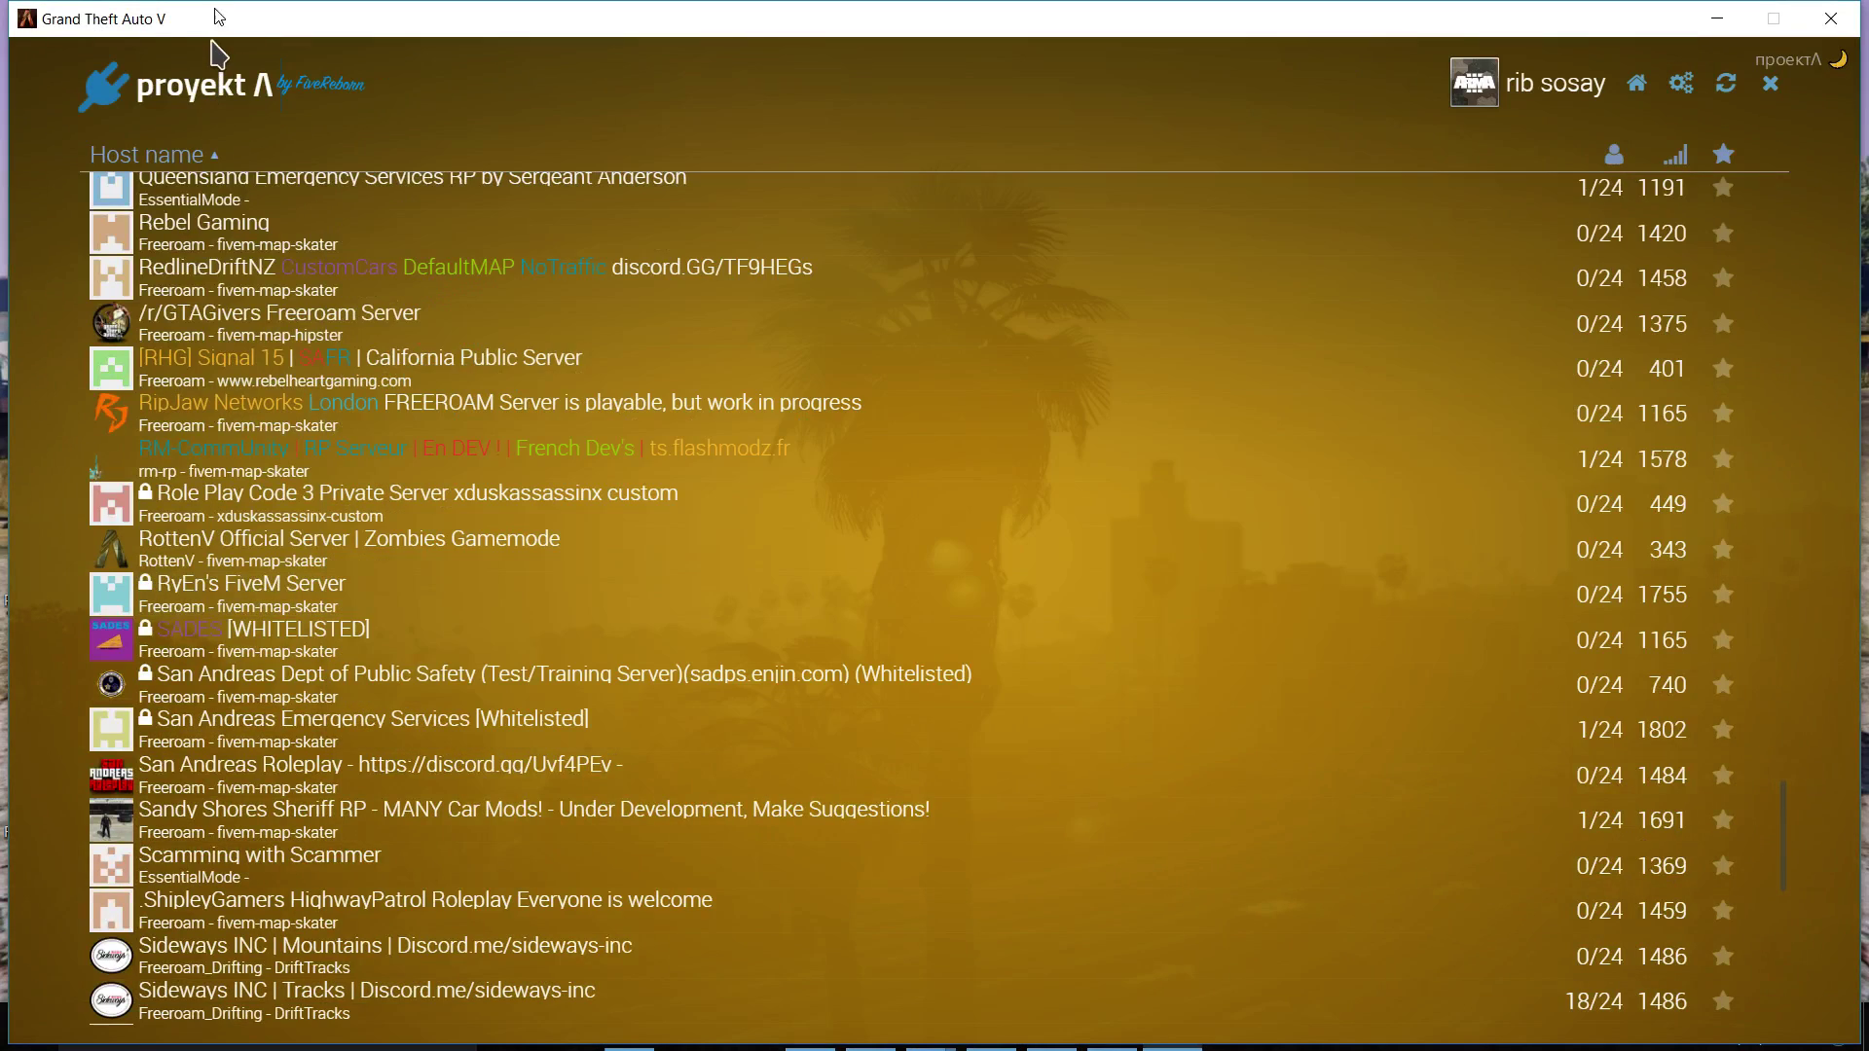
left_click(161, 153)
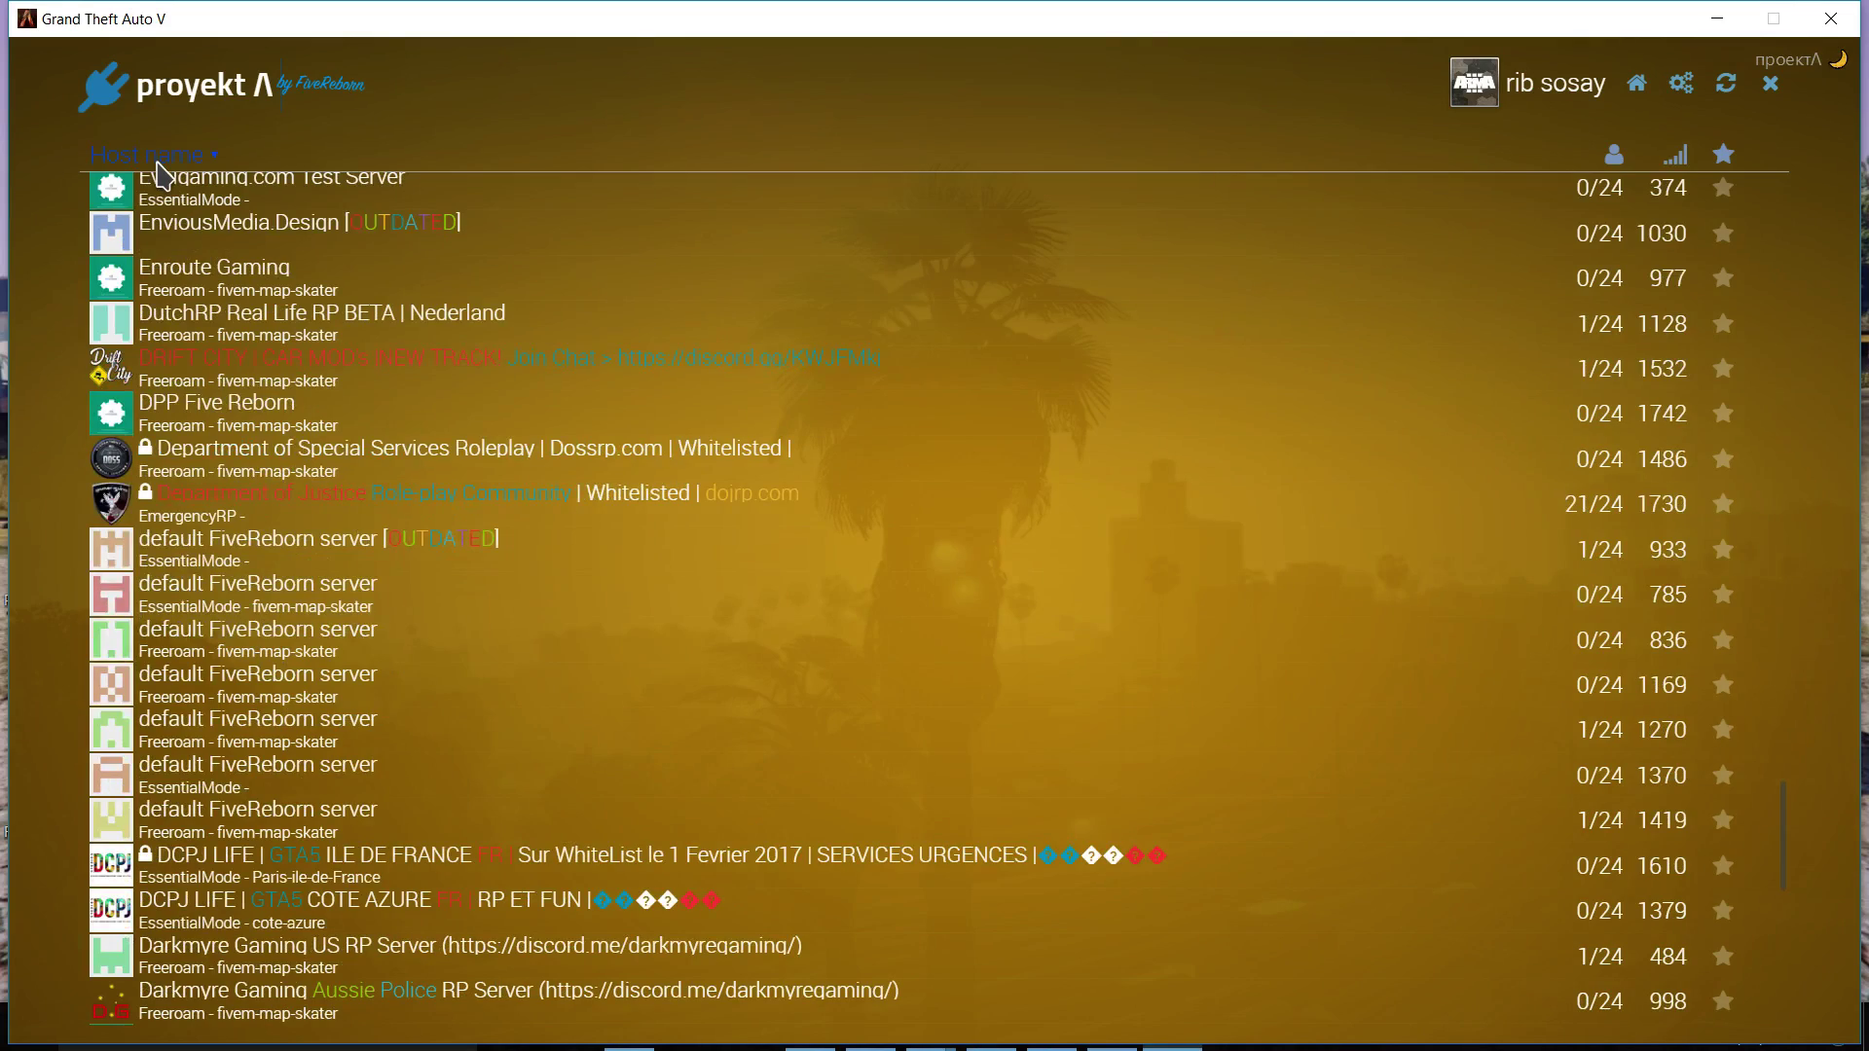
left_click(158, 156)
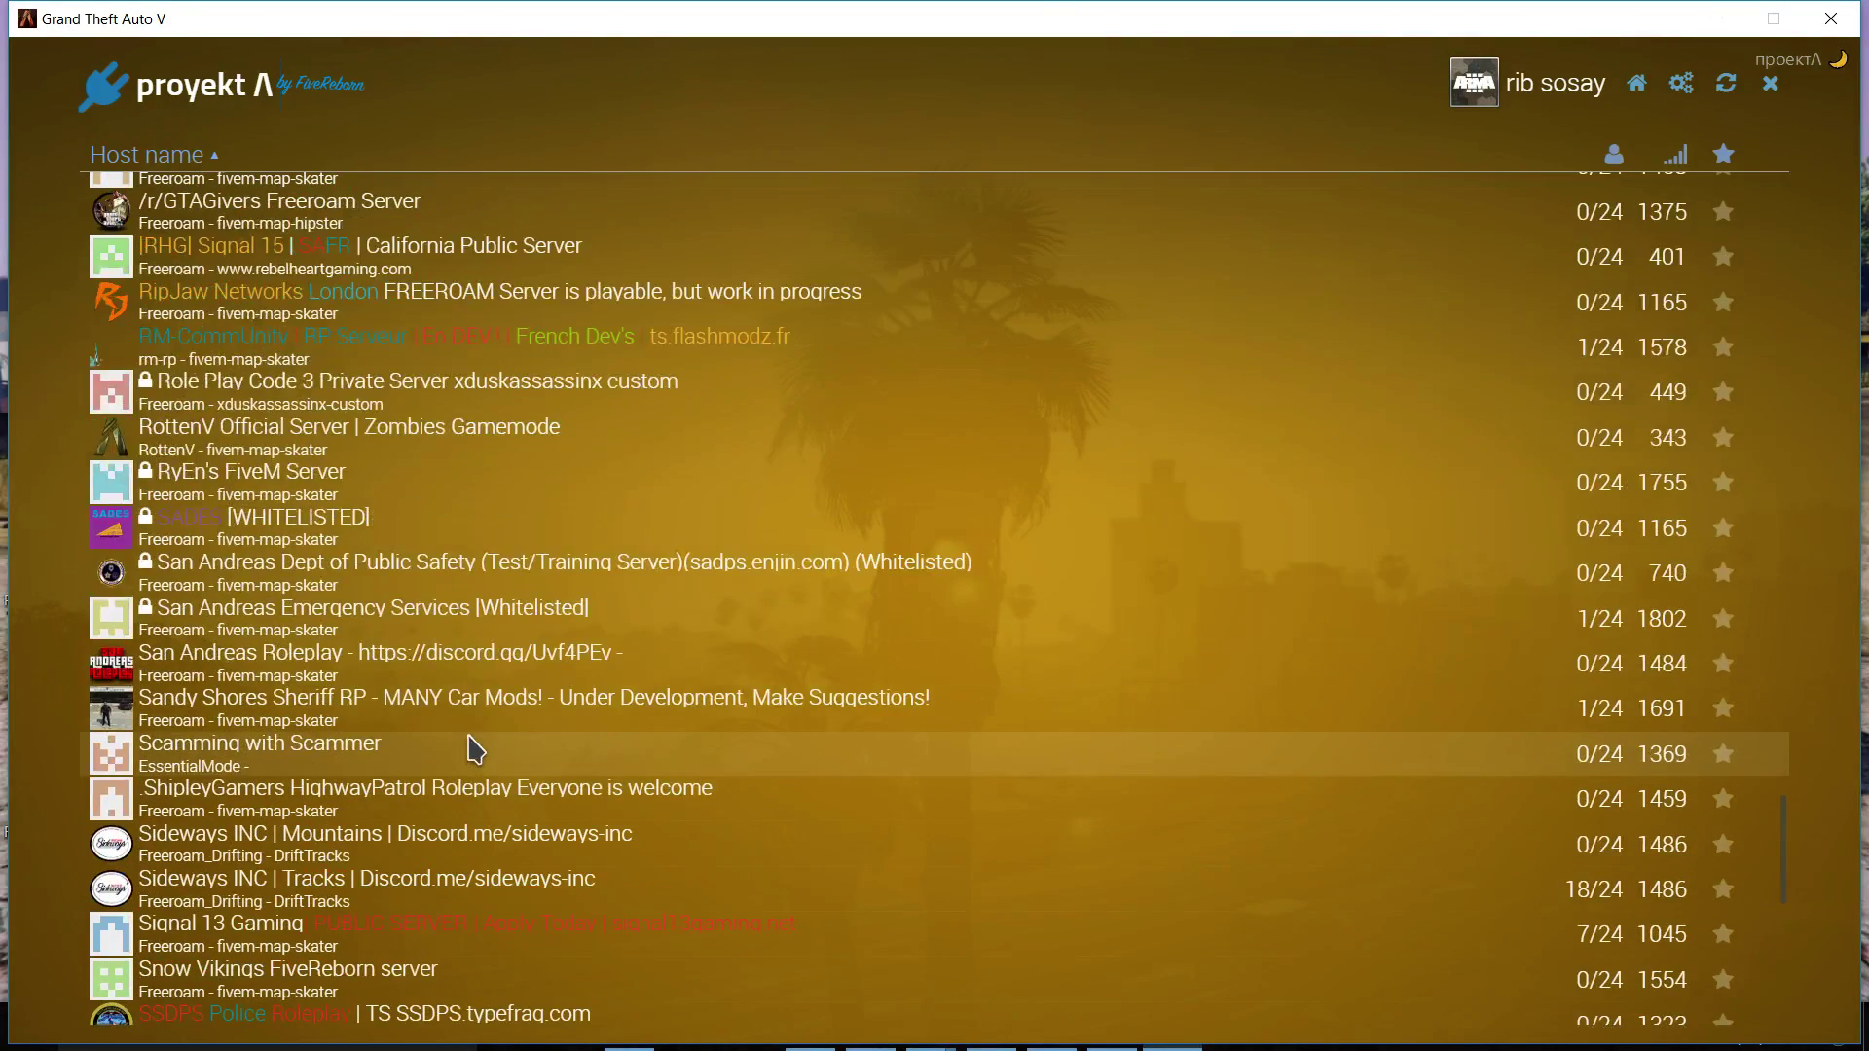
scroll(468, 750, "up", 1)
scroll(288, 422, "up", 1)
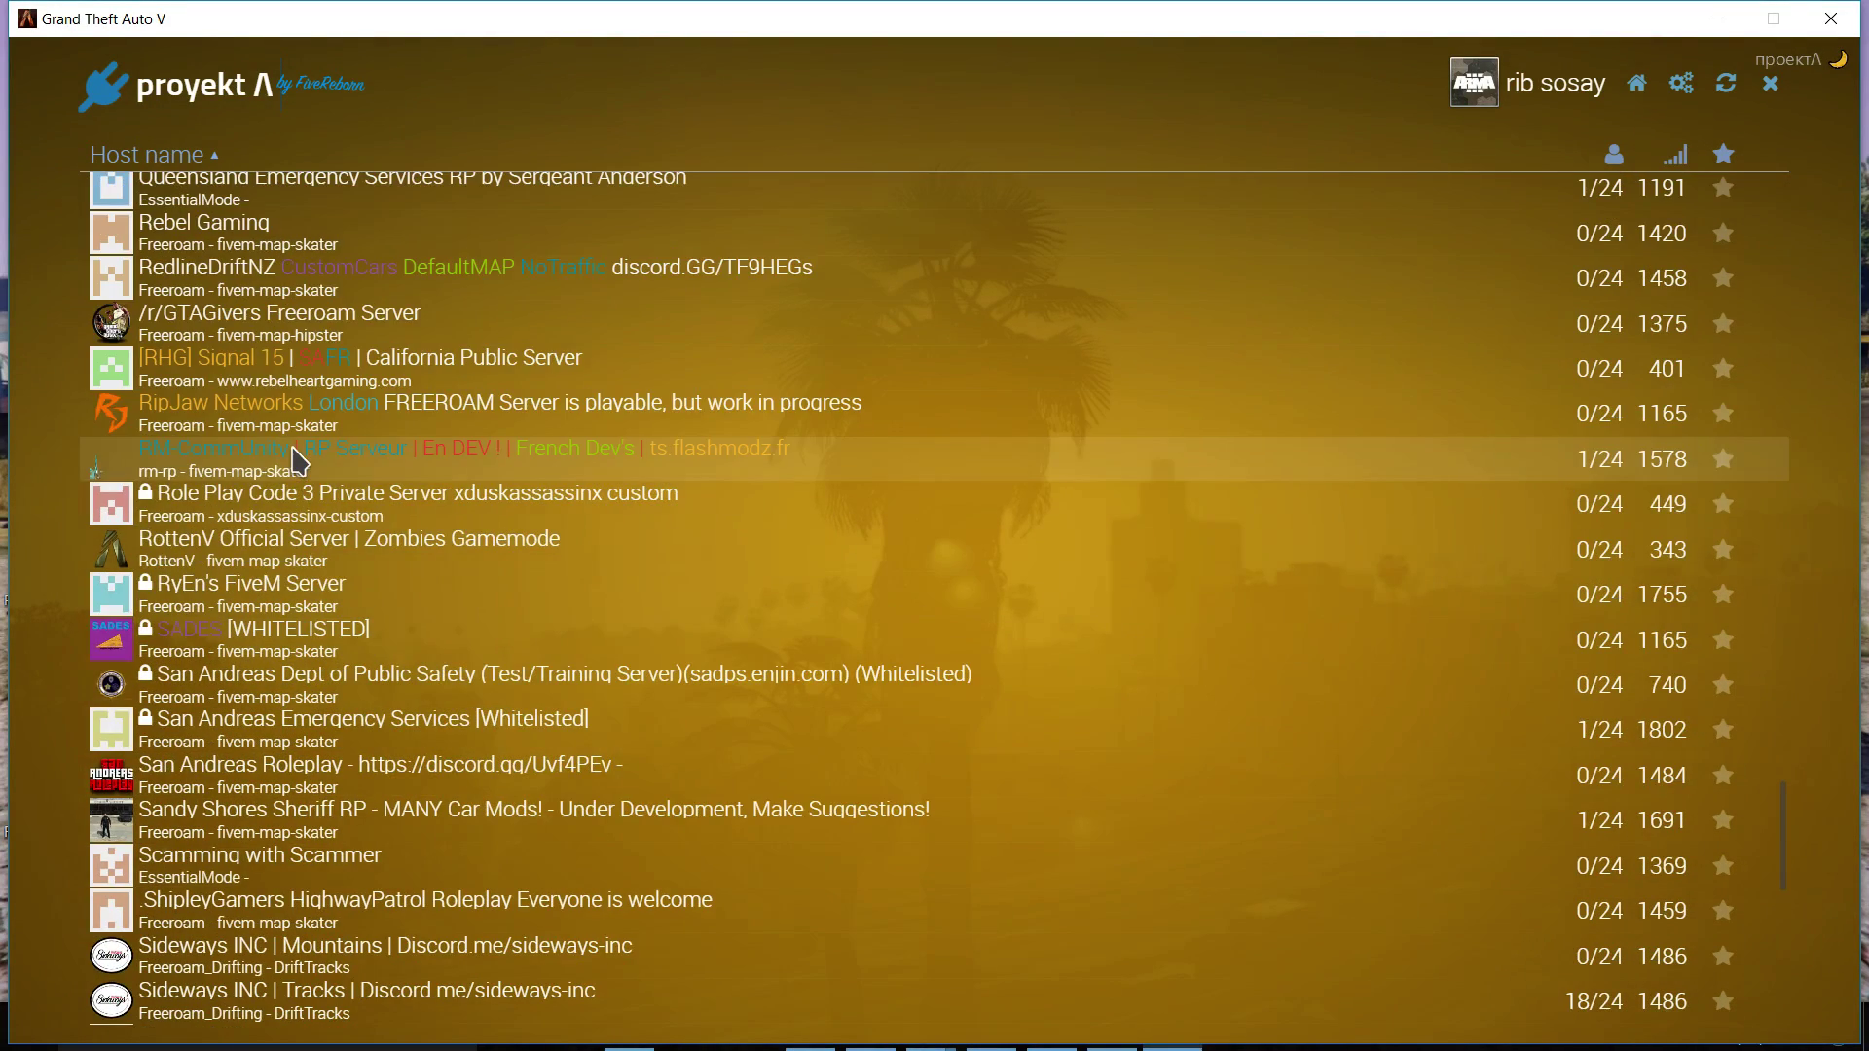
scroll(287, 422, "up", 1)
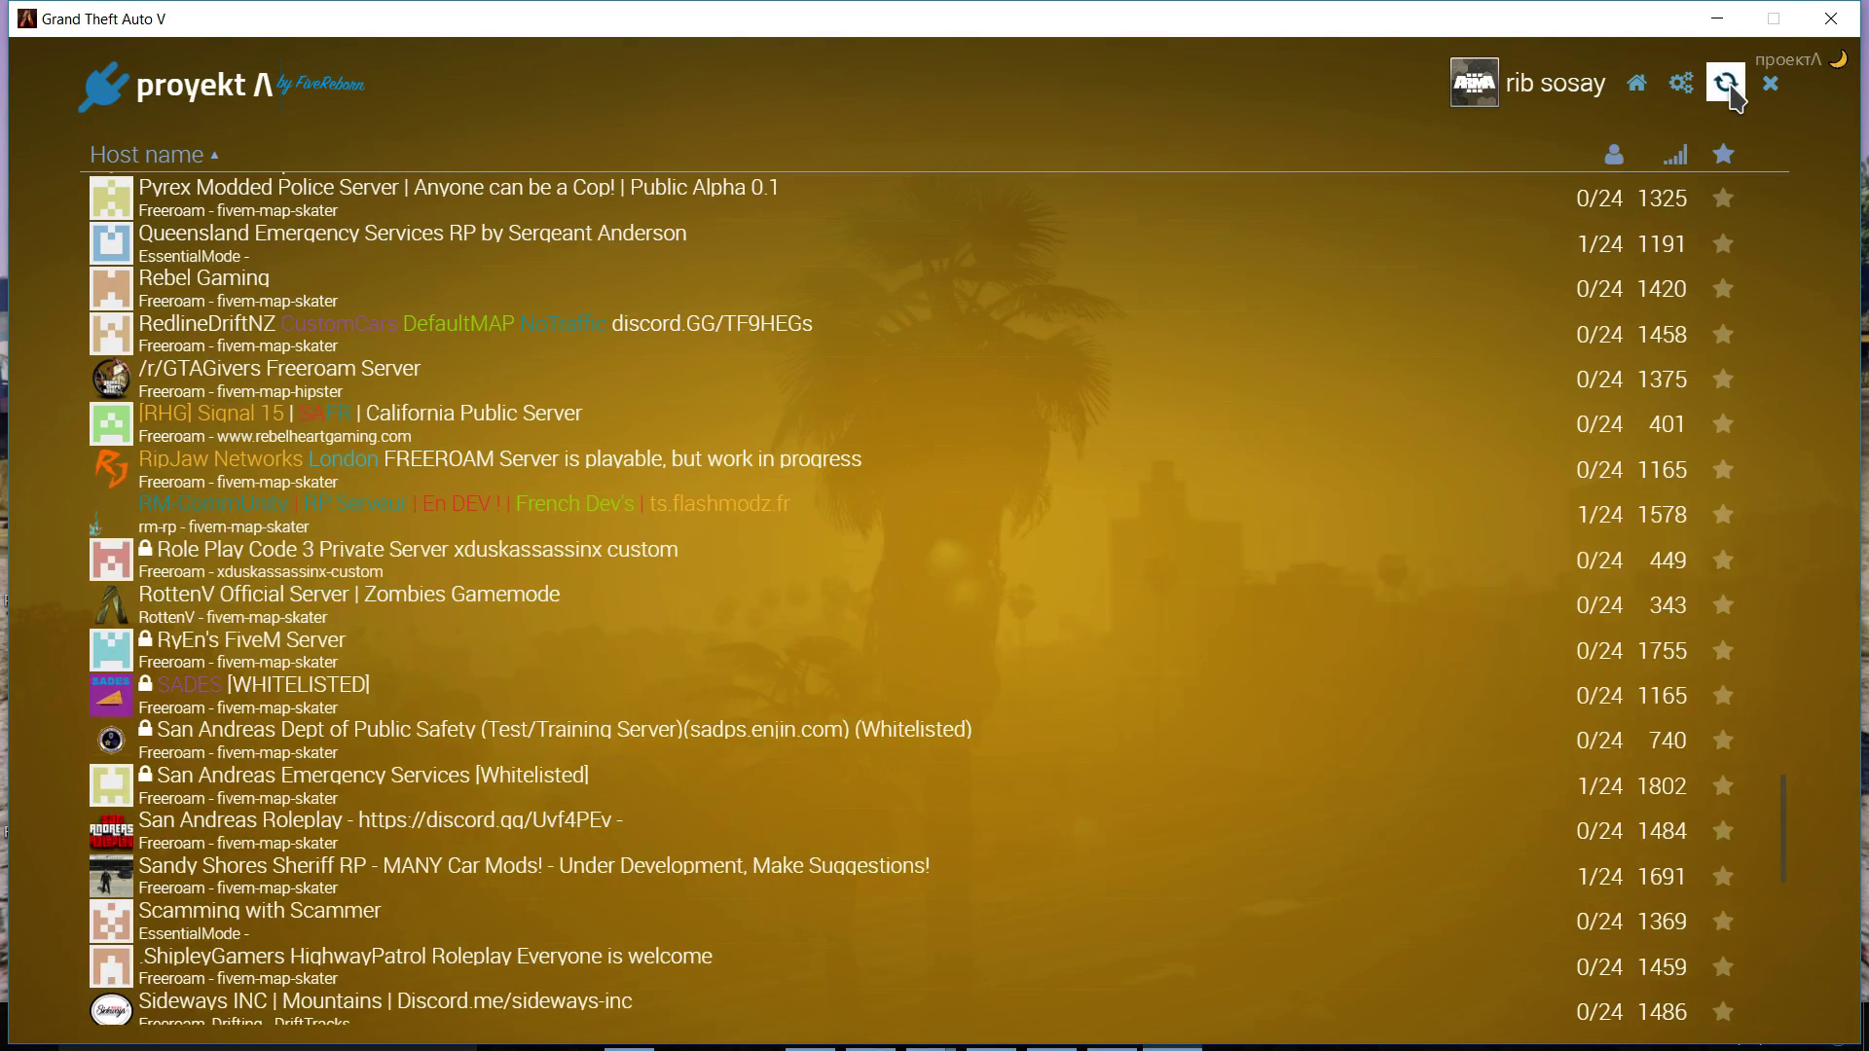
left_click(1727, 85)
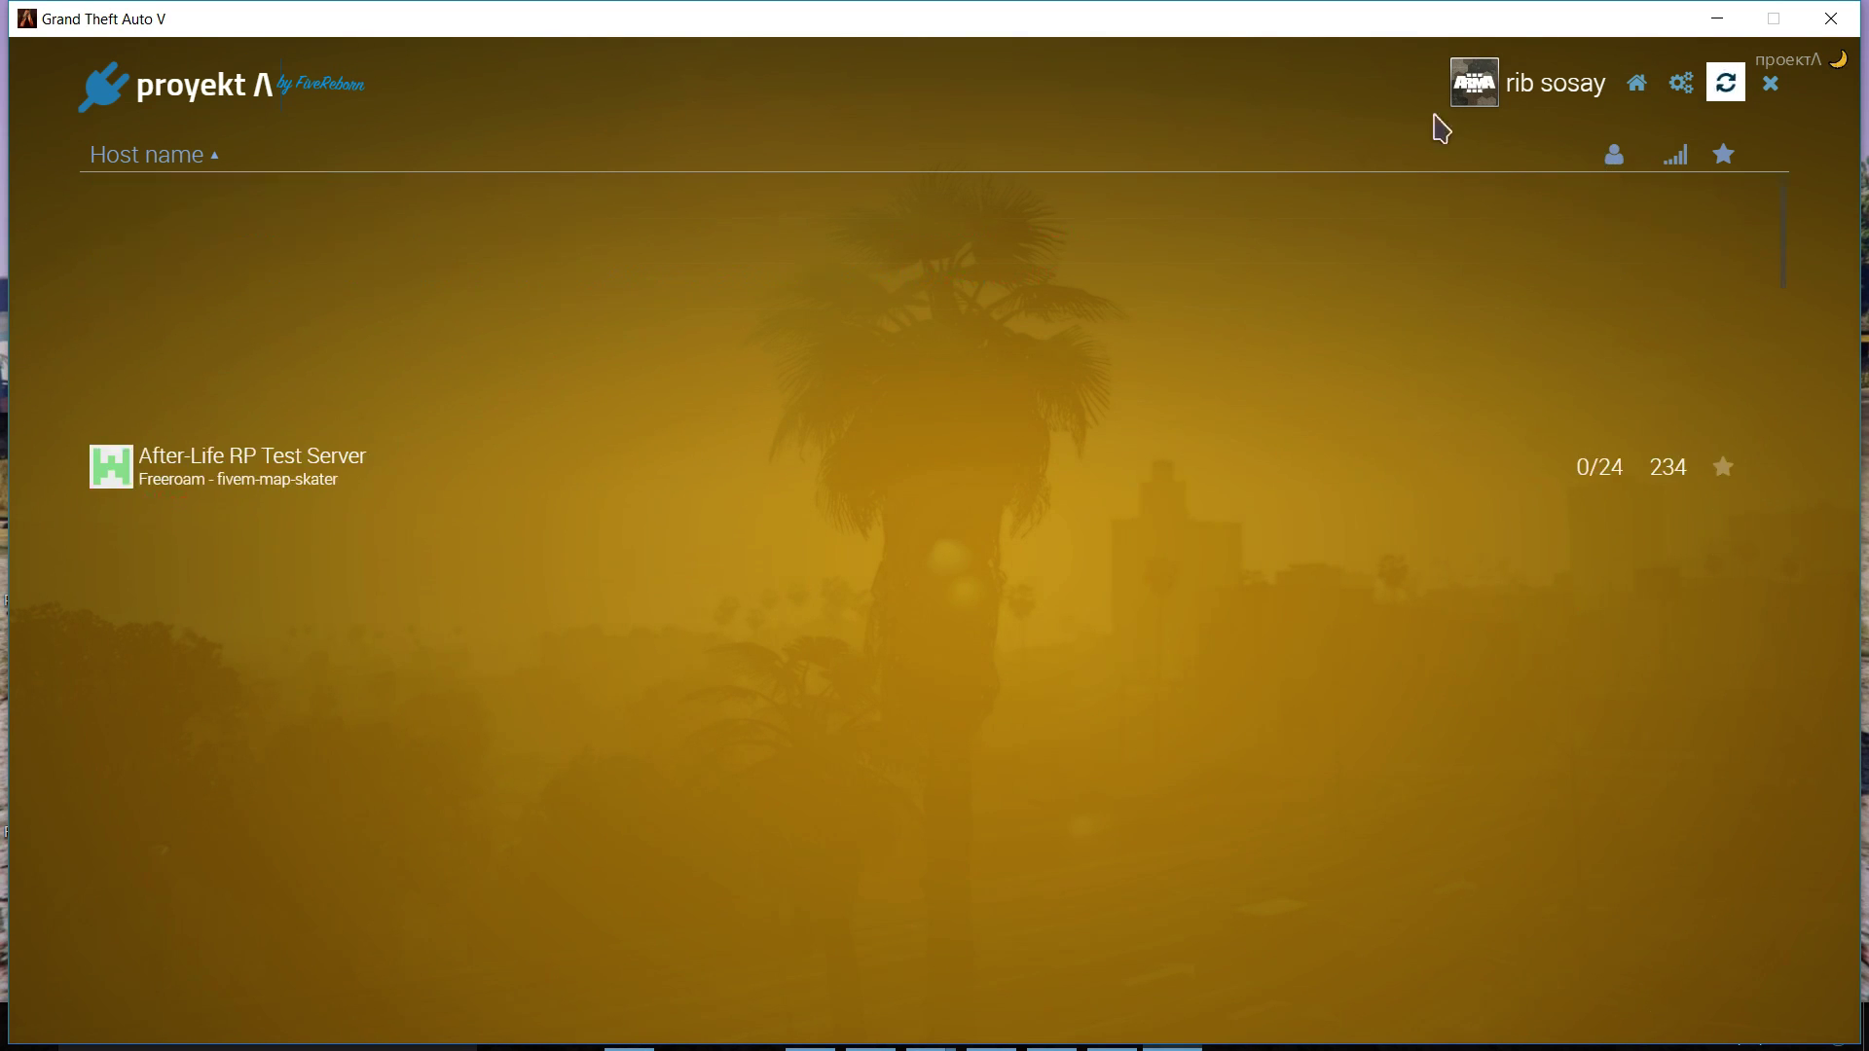
scroll(968, 634, "down", 3)
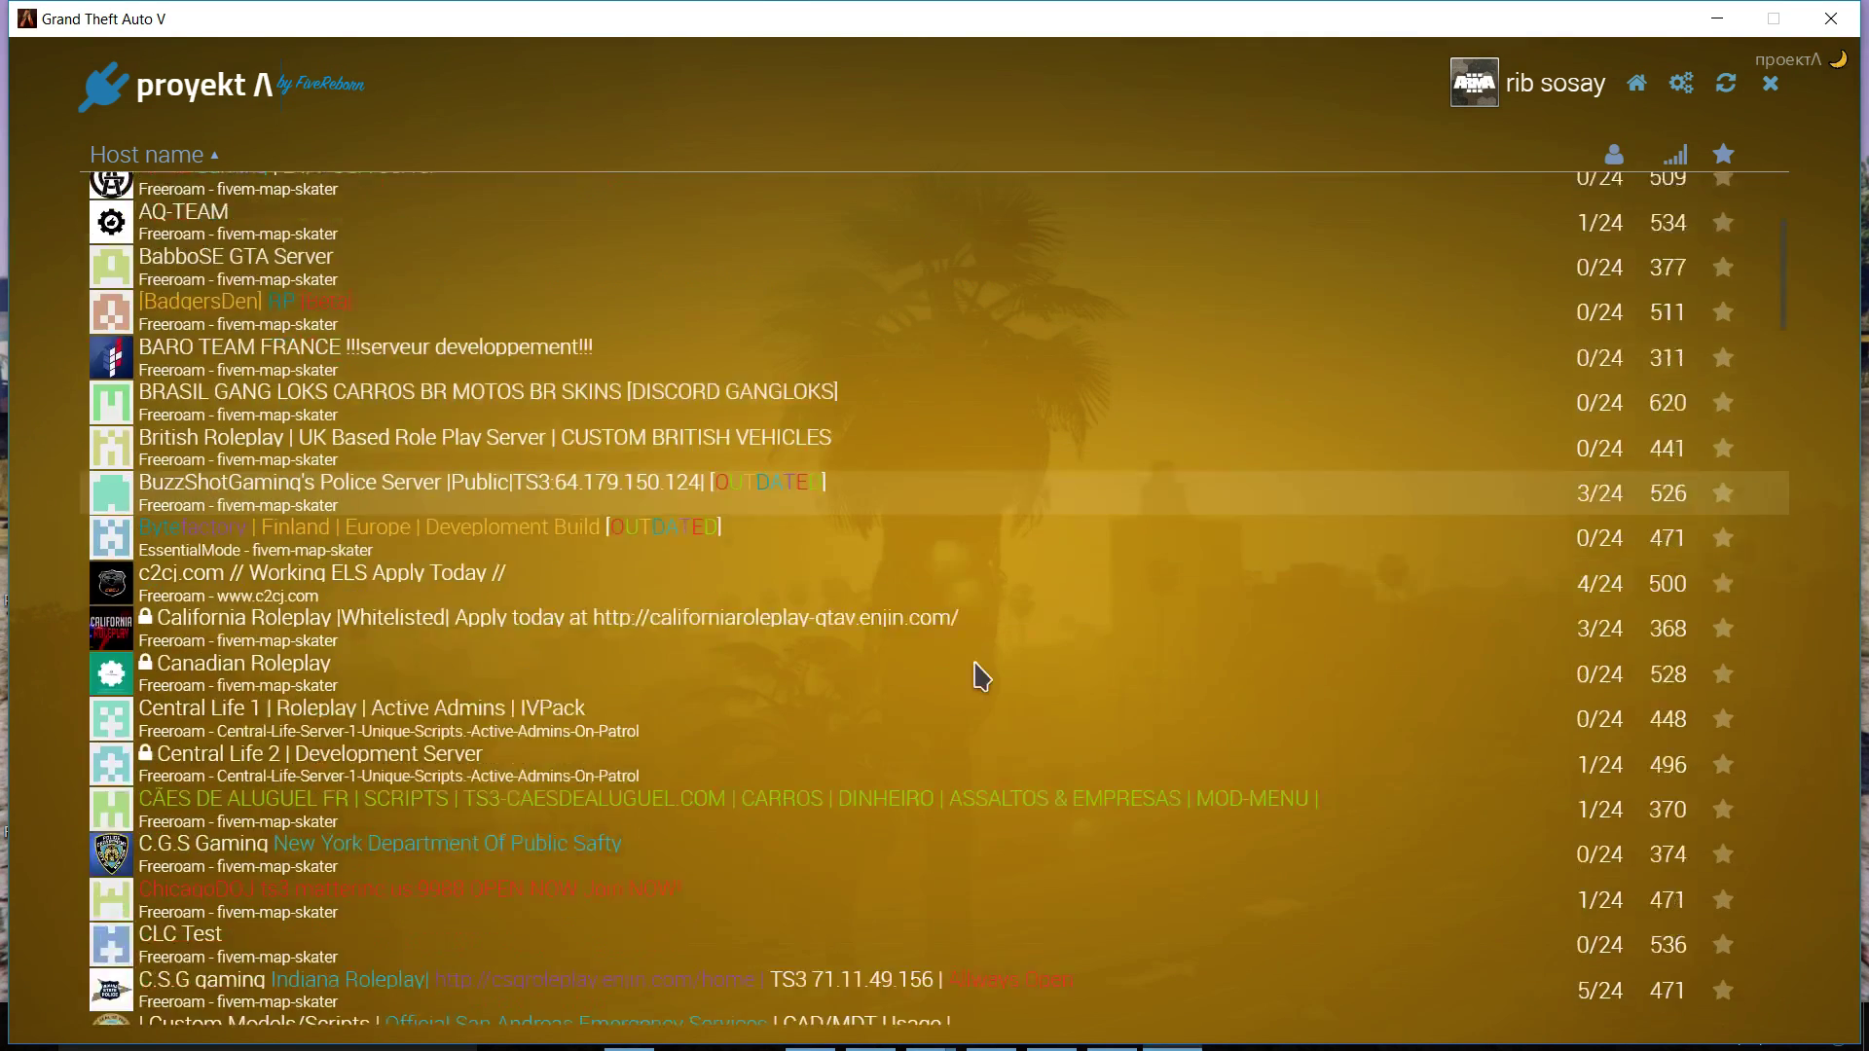
scroll(977, 675, "down", 2)
scroll(965, 654, "down", 2)
scroll(957, 655, "down", 3)
scroll(938, 645, "down", 3)
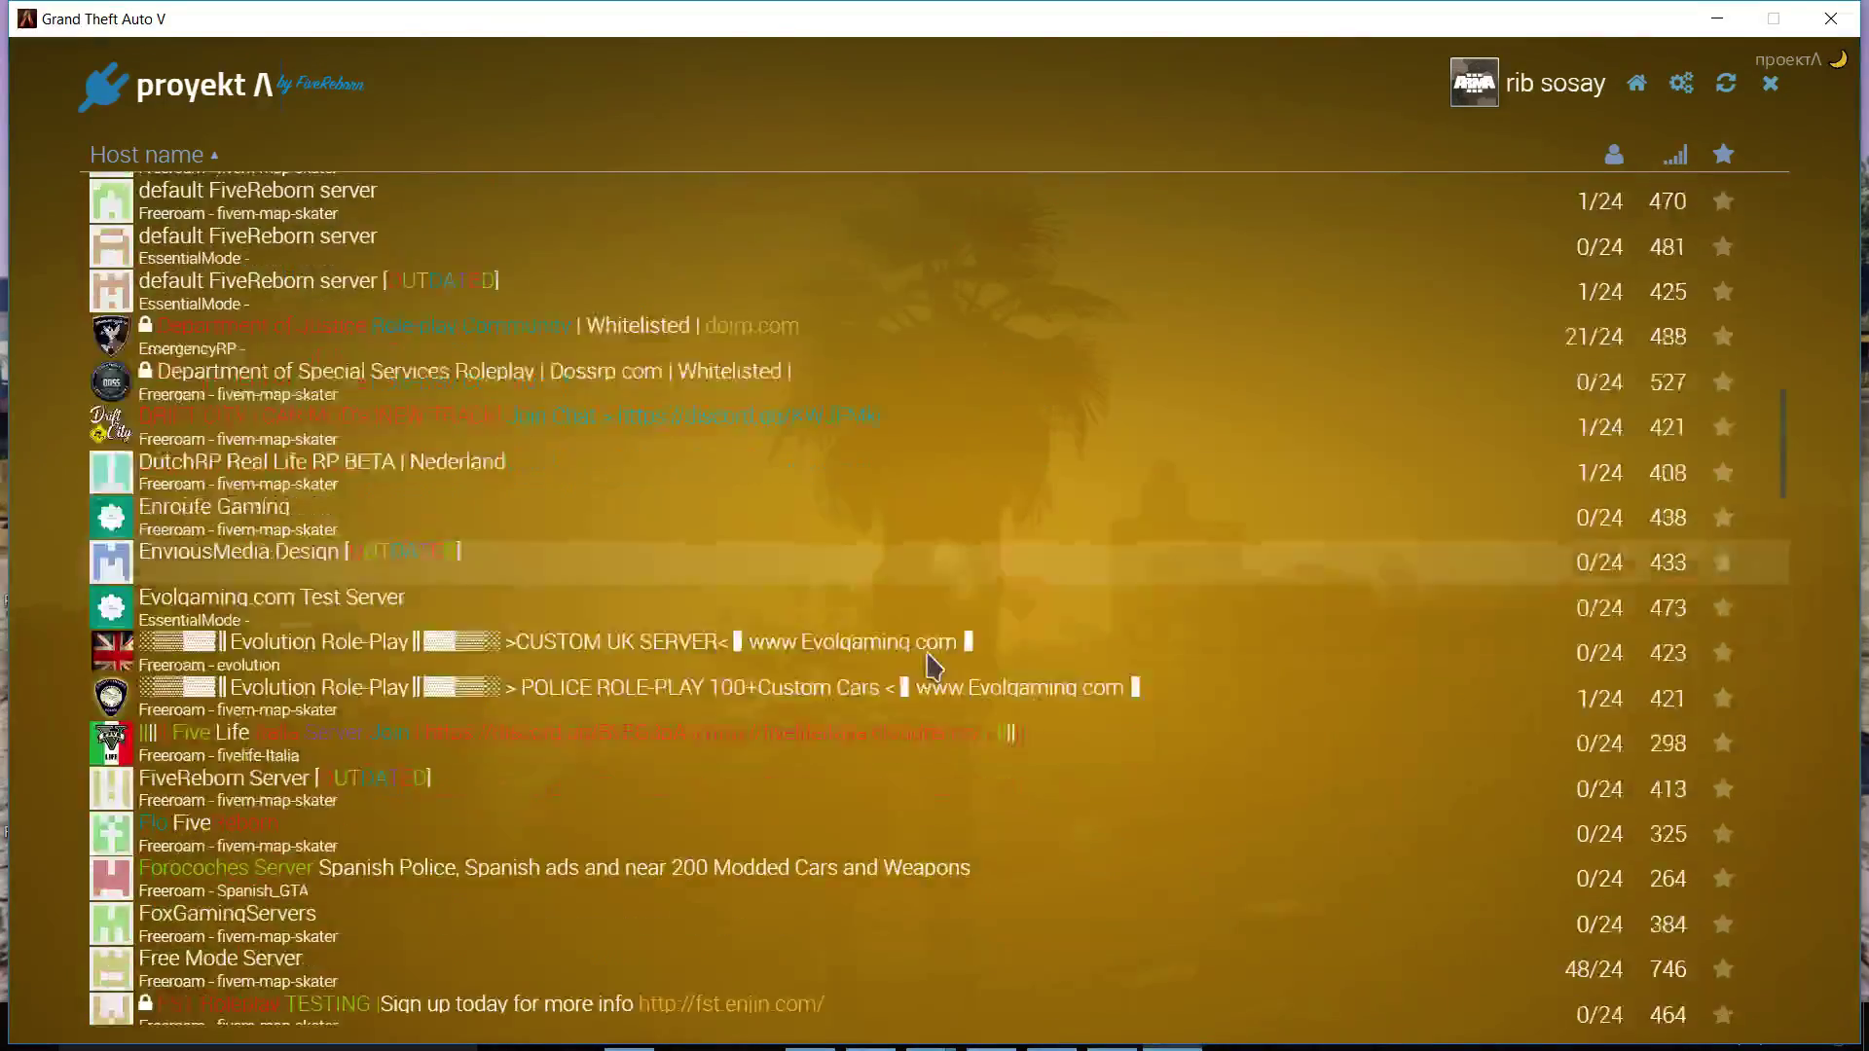
scroll(929, 660, "down", 2)
scroll(925, 647, "down", 3)
scroll(919, 627, "down", 2)
scroll(923, 643, "down", 2)
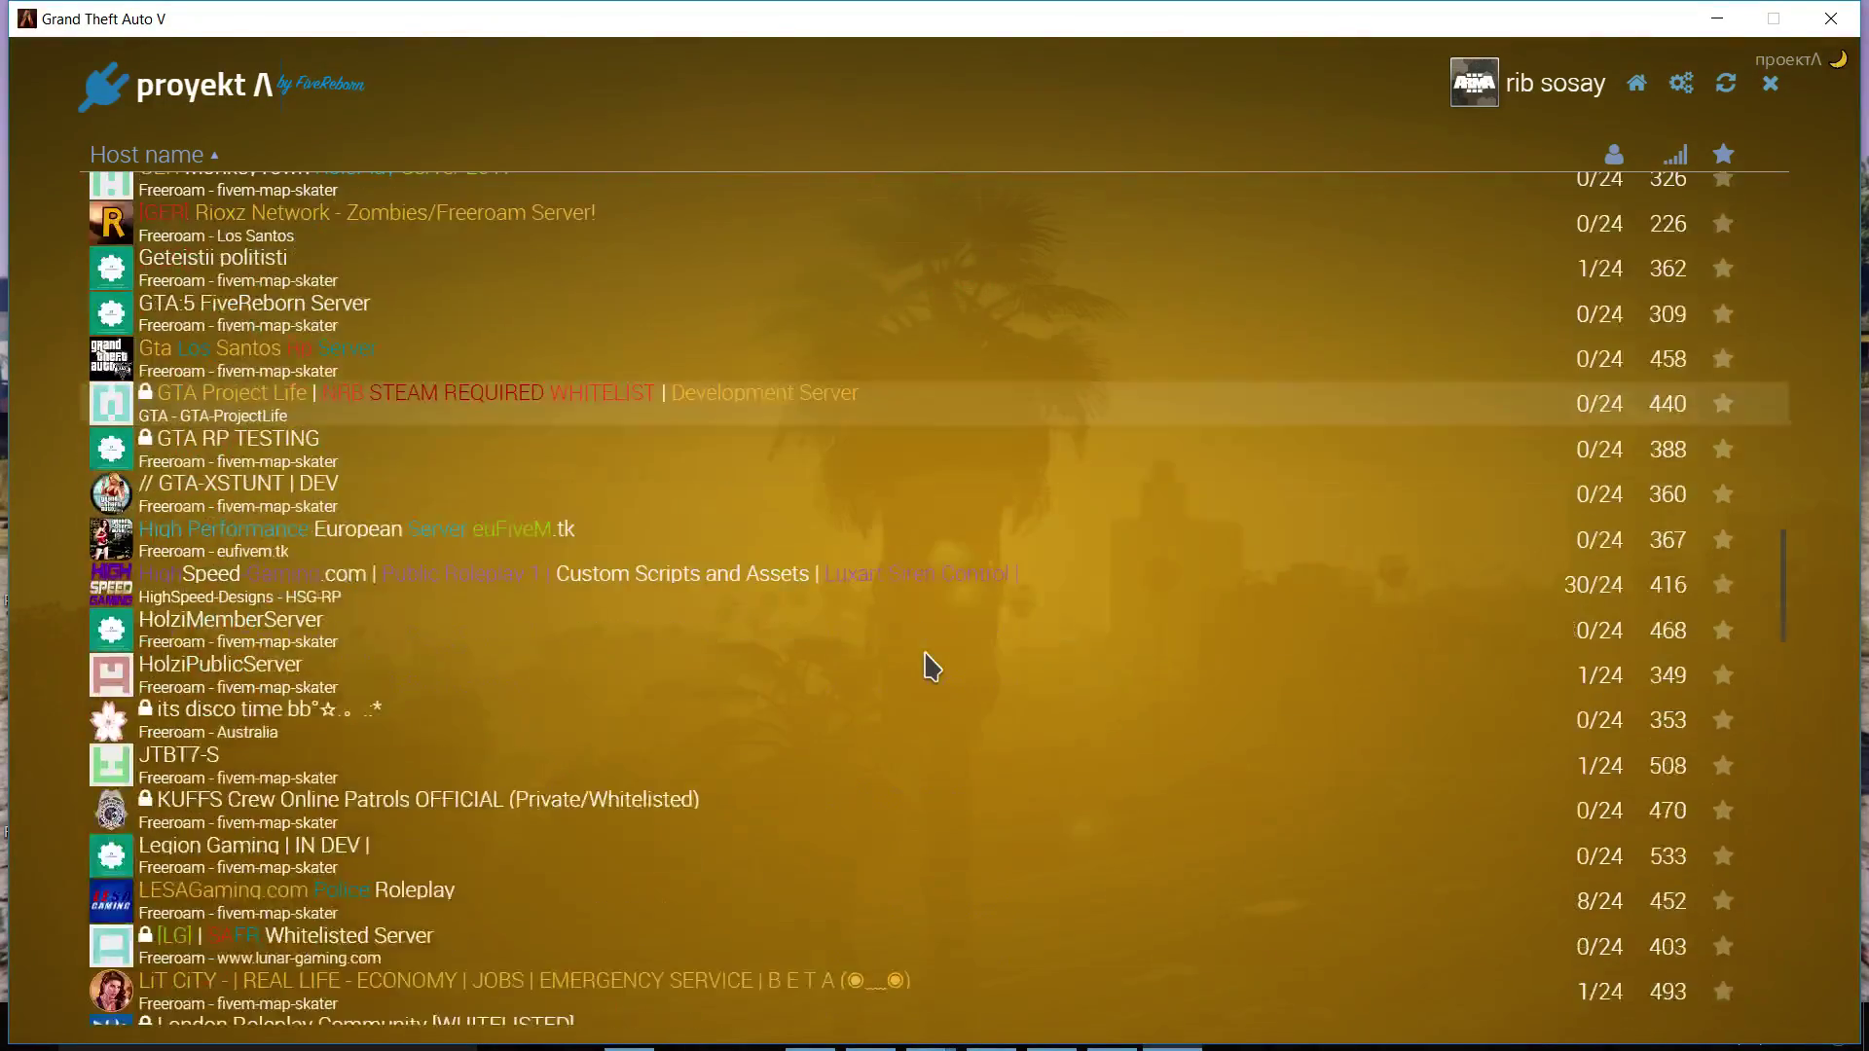
scroll(921, 643, "down", 2)
scroll(920, 627, "down", 3)
scroll(913, 620, "down", 4)
scroll(921, 642, "down", 4)
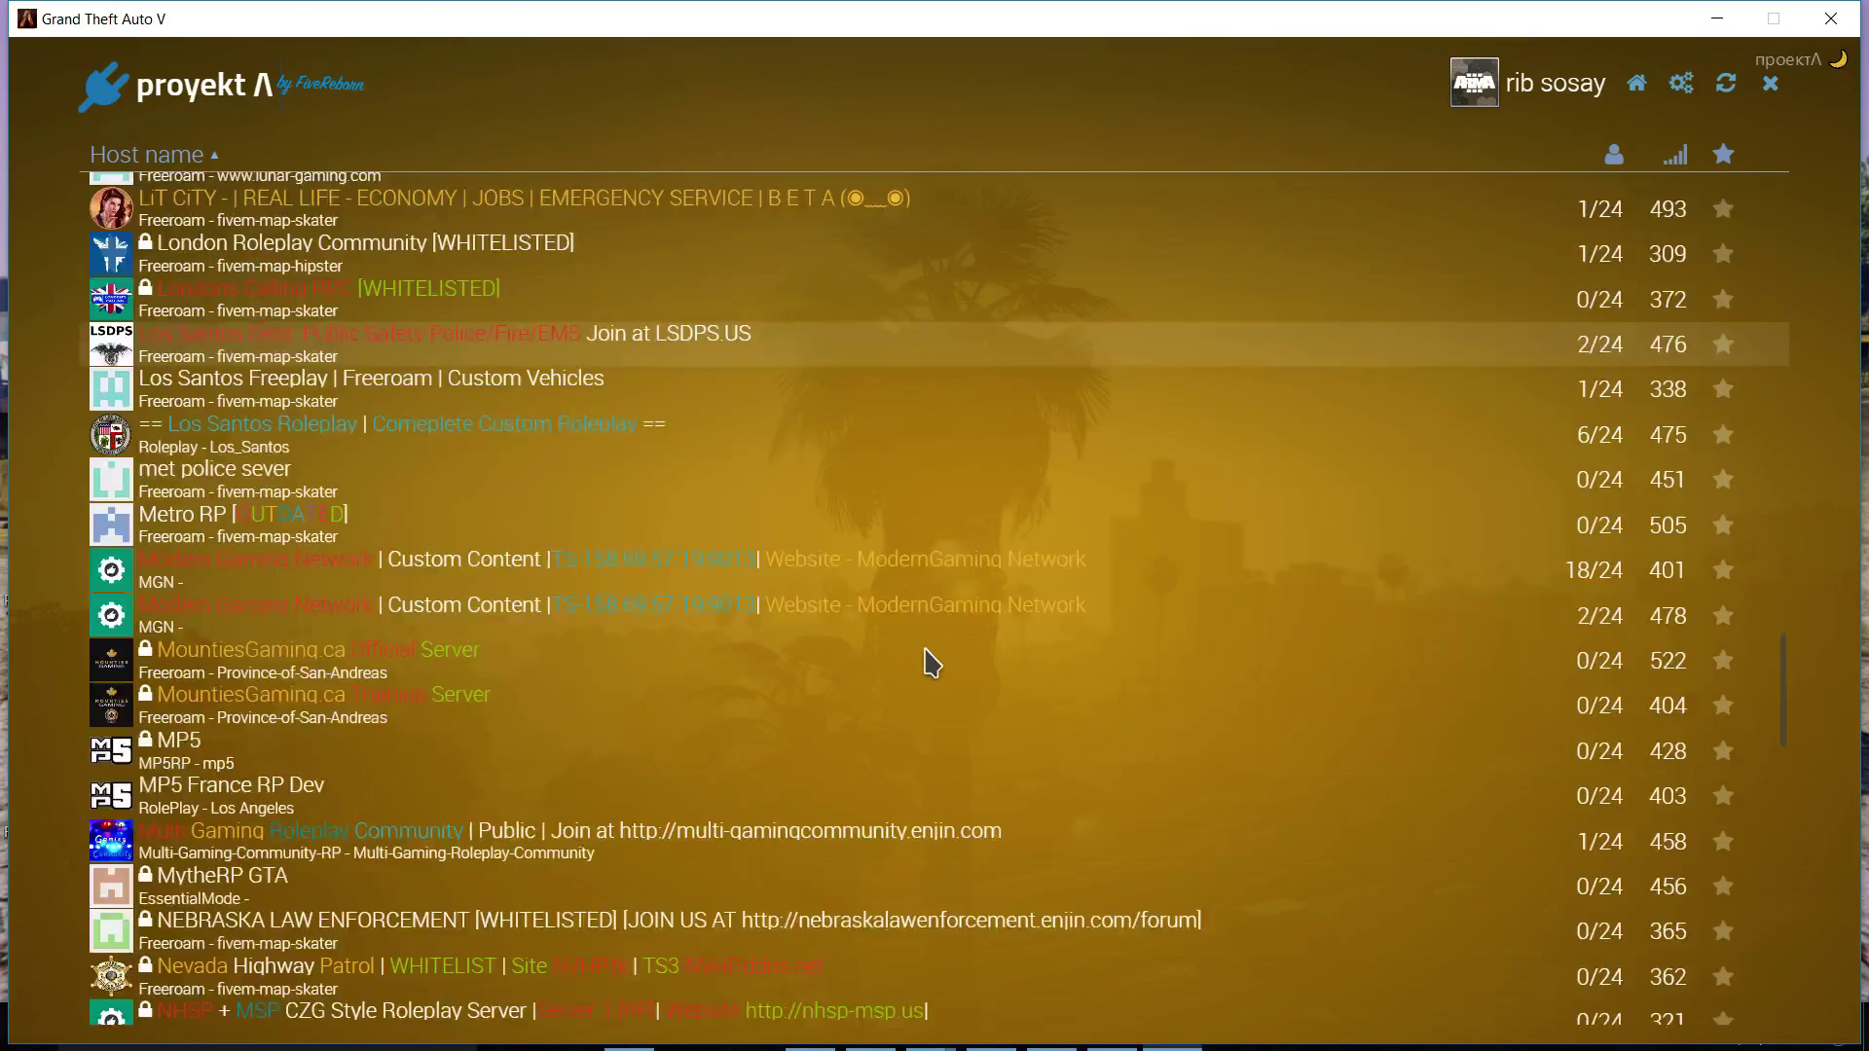
scroll(926, 657, "down", 3)
scroll(928, 662, "down", 3)
scroll(926, 660, "down", 3)
scroll(919, 627, "down", 1)
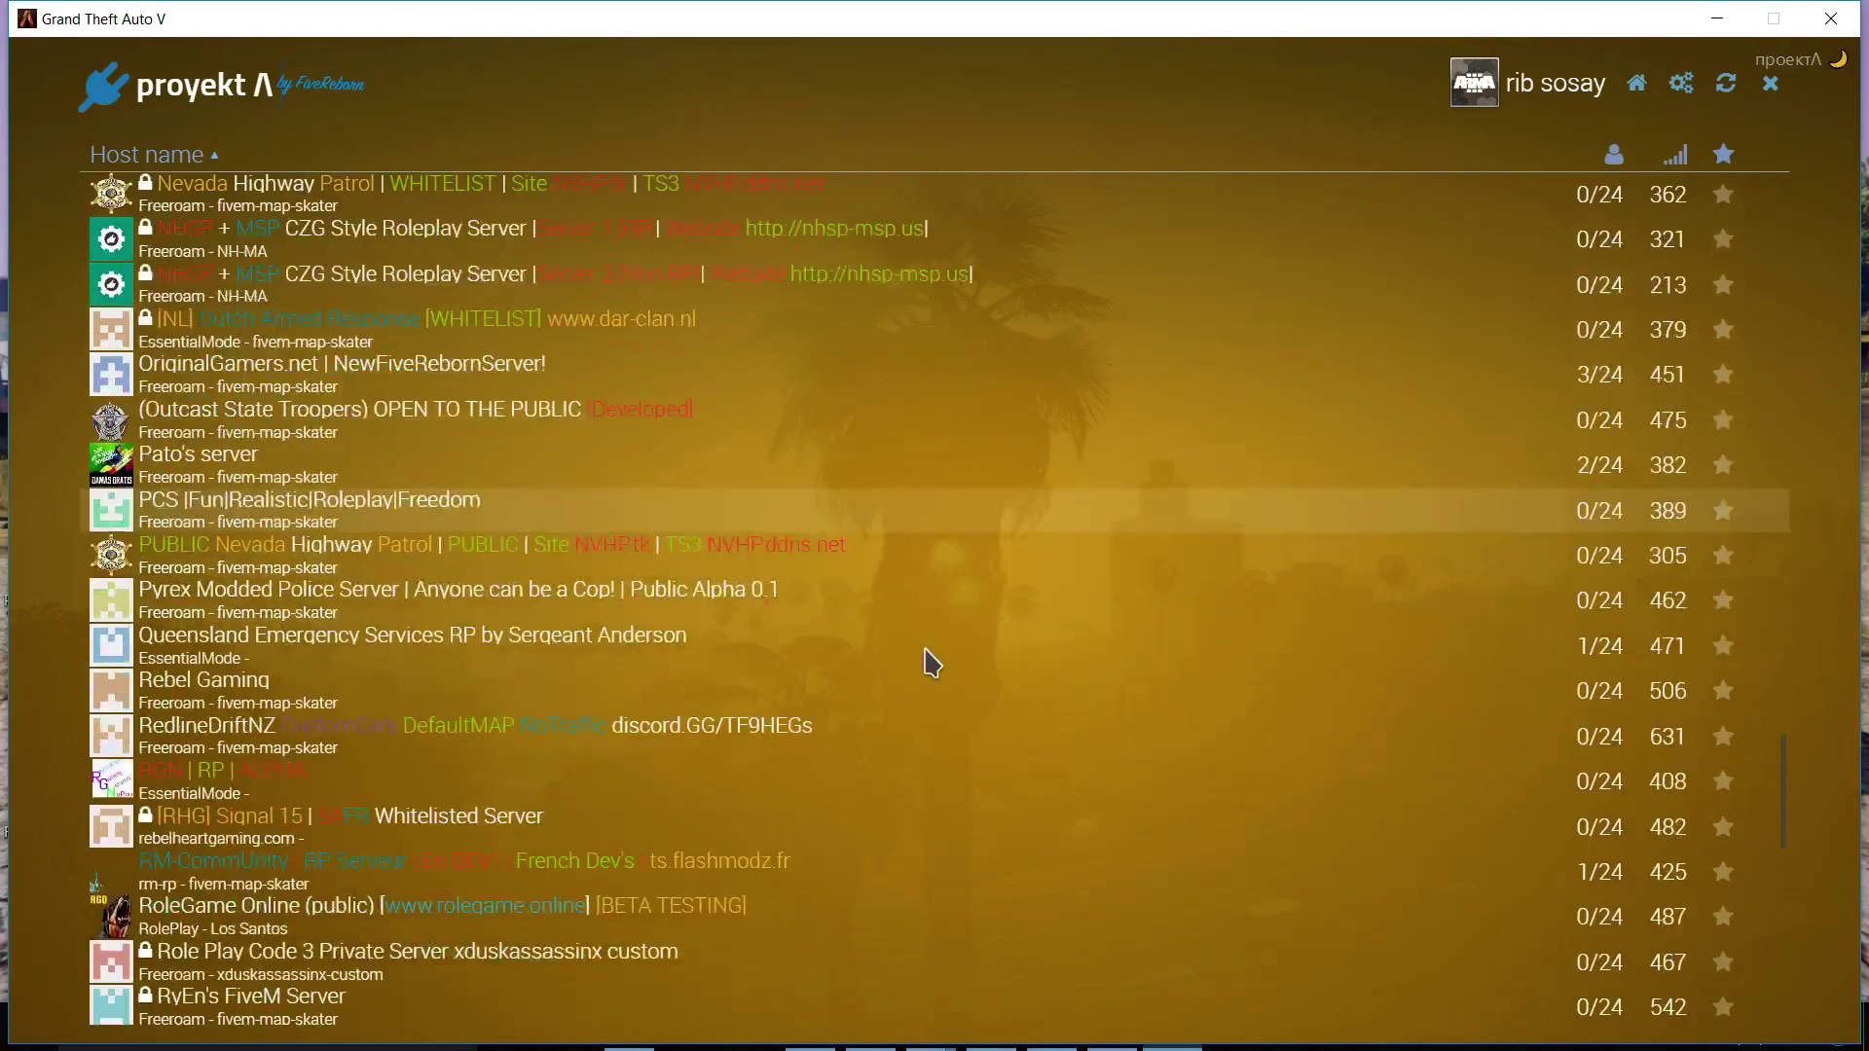
scroll(926, 656, "down", 3)
scroll(922, 625, "down", 1)
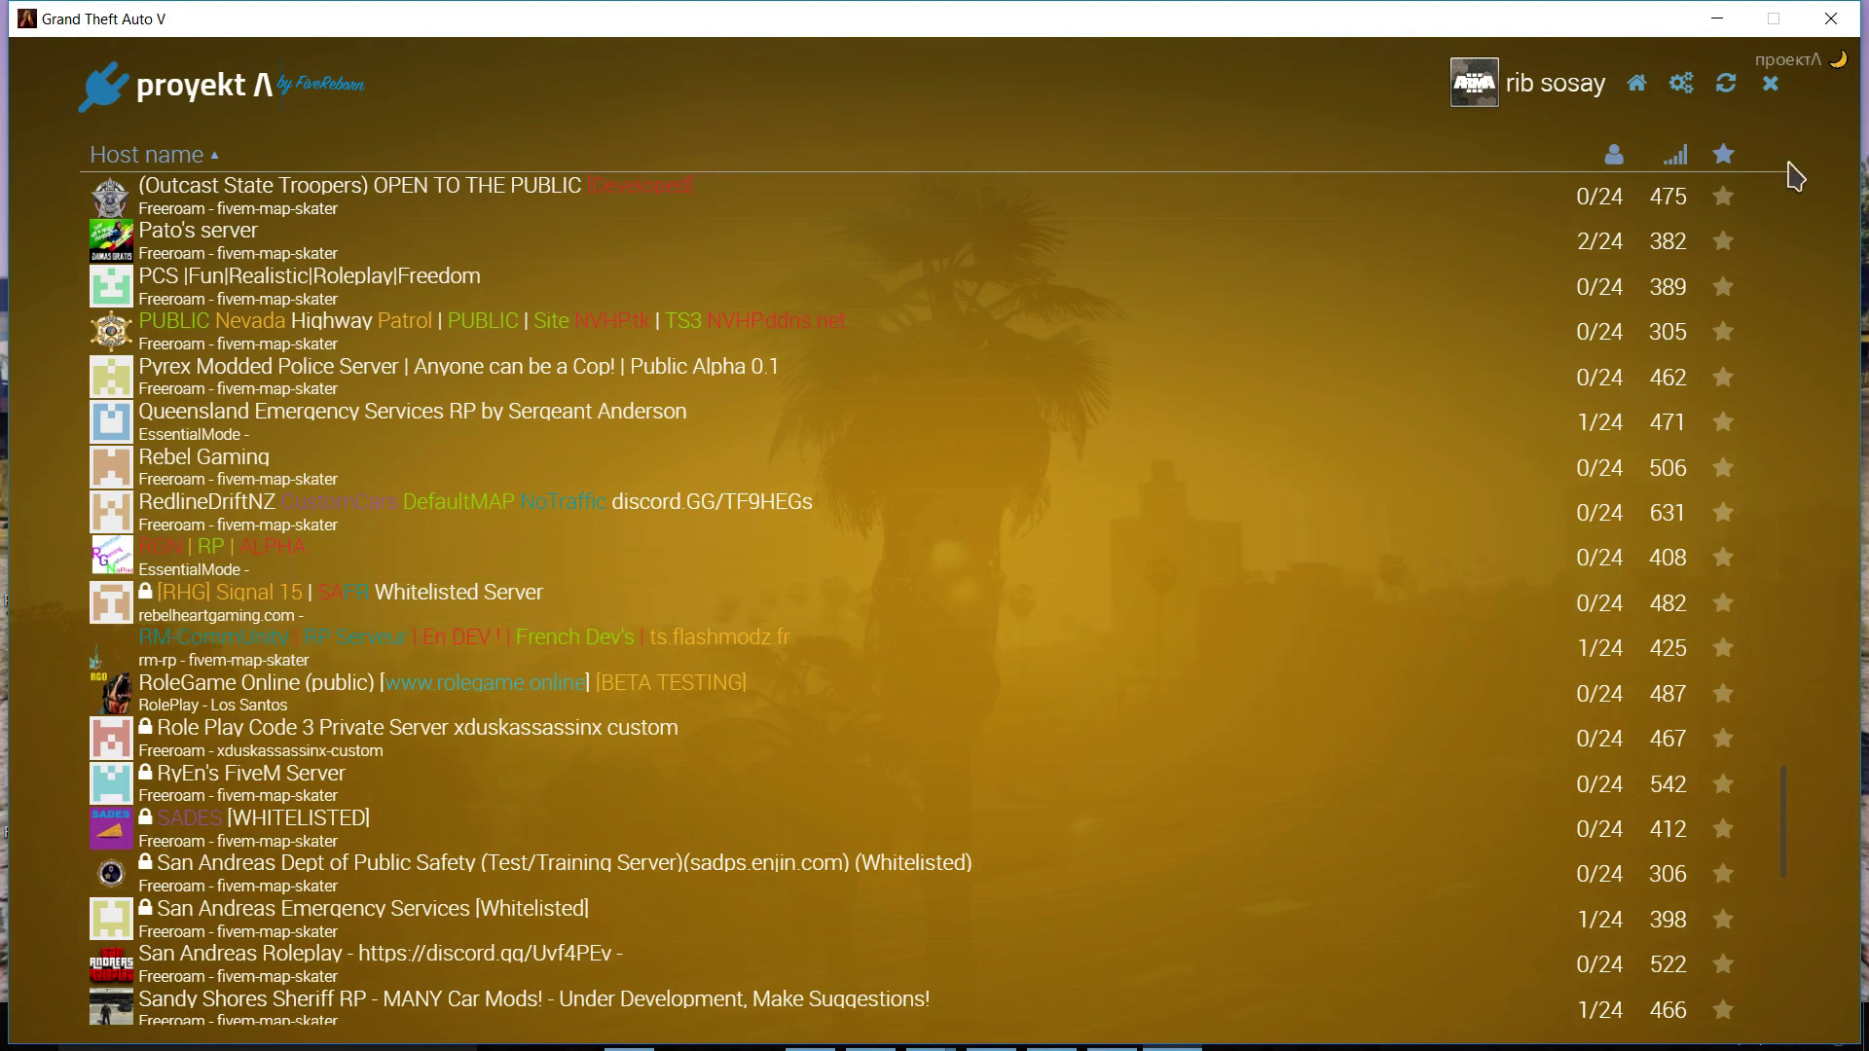
left_click(1770, 84)
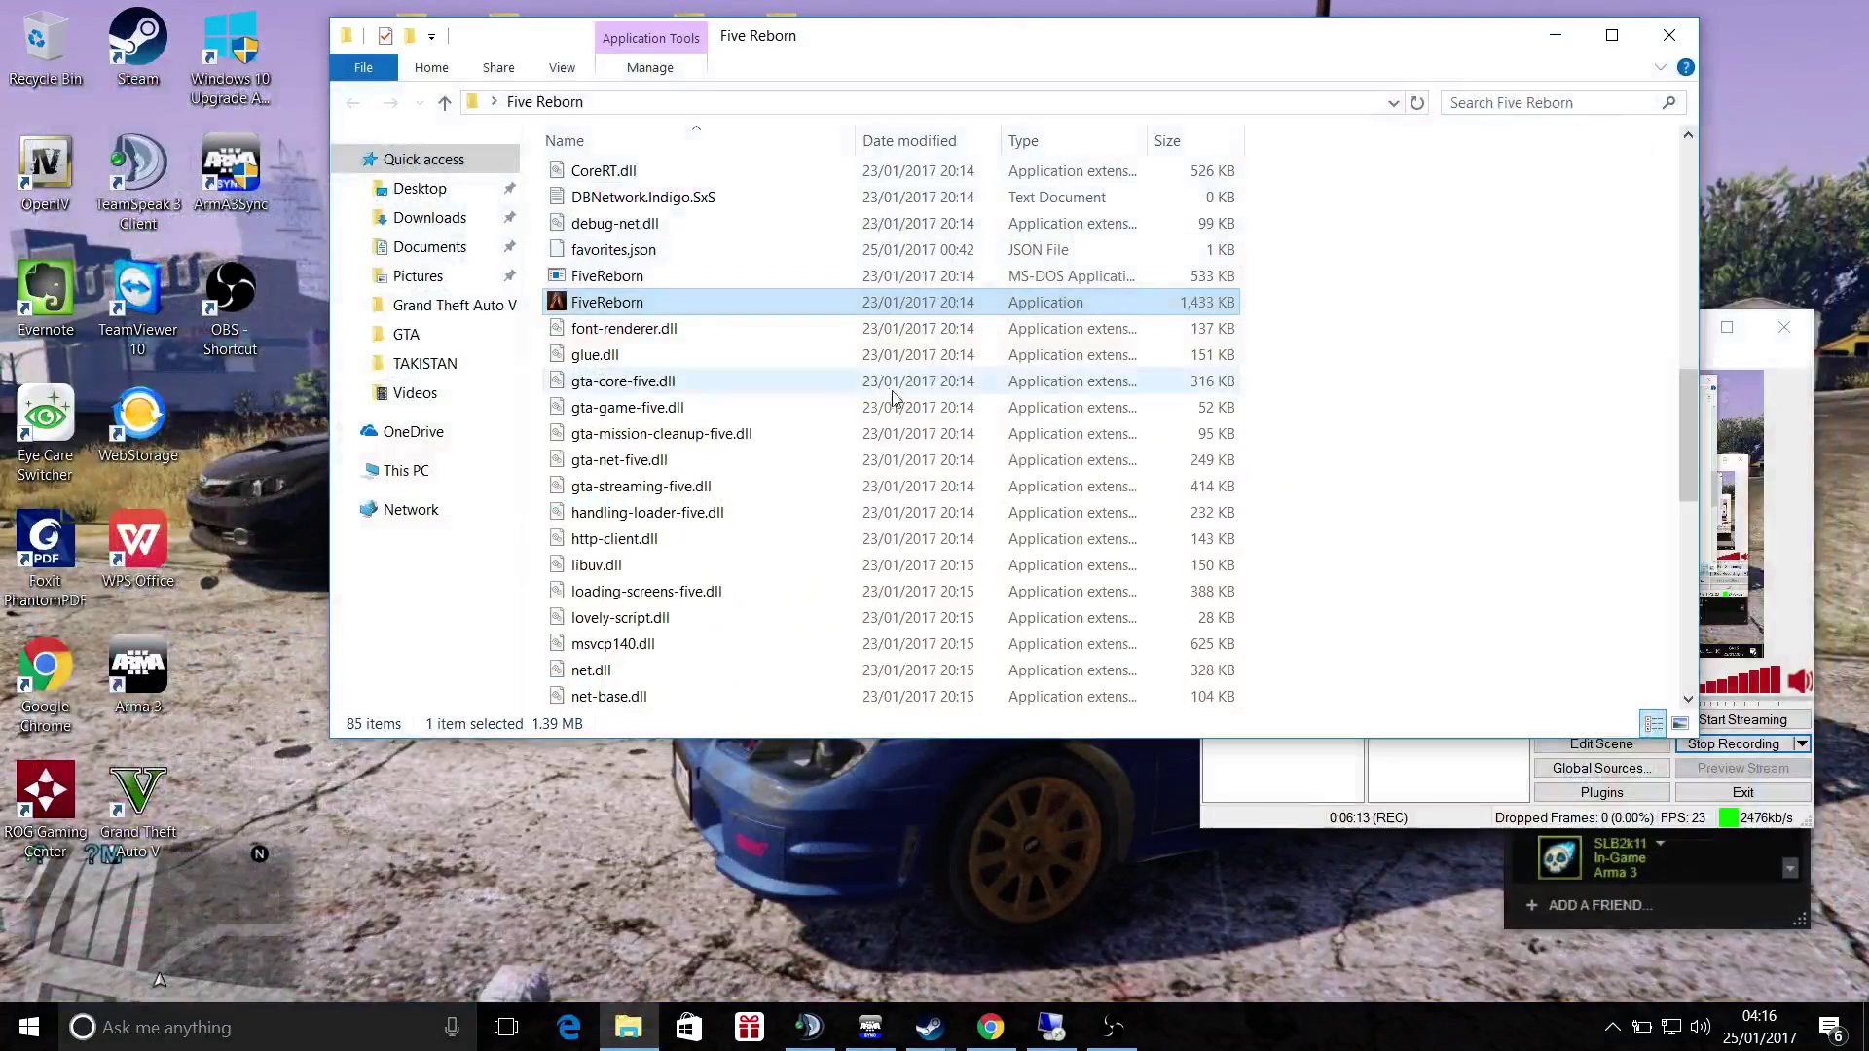
- Relaunch FiveReborn.exe, check the remote server console, and return to the local desktop
left_click(1133, 308)
left_click(1055, 1026)
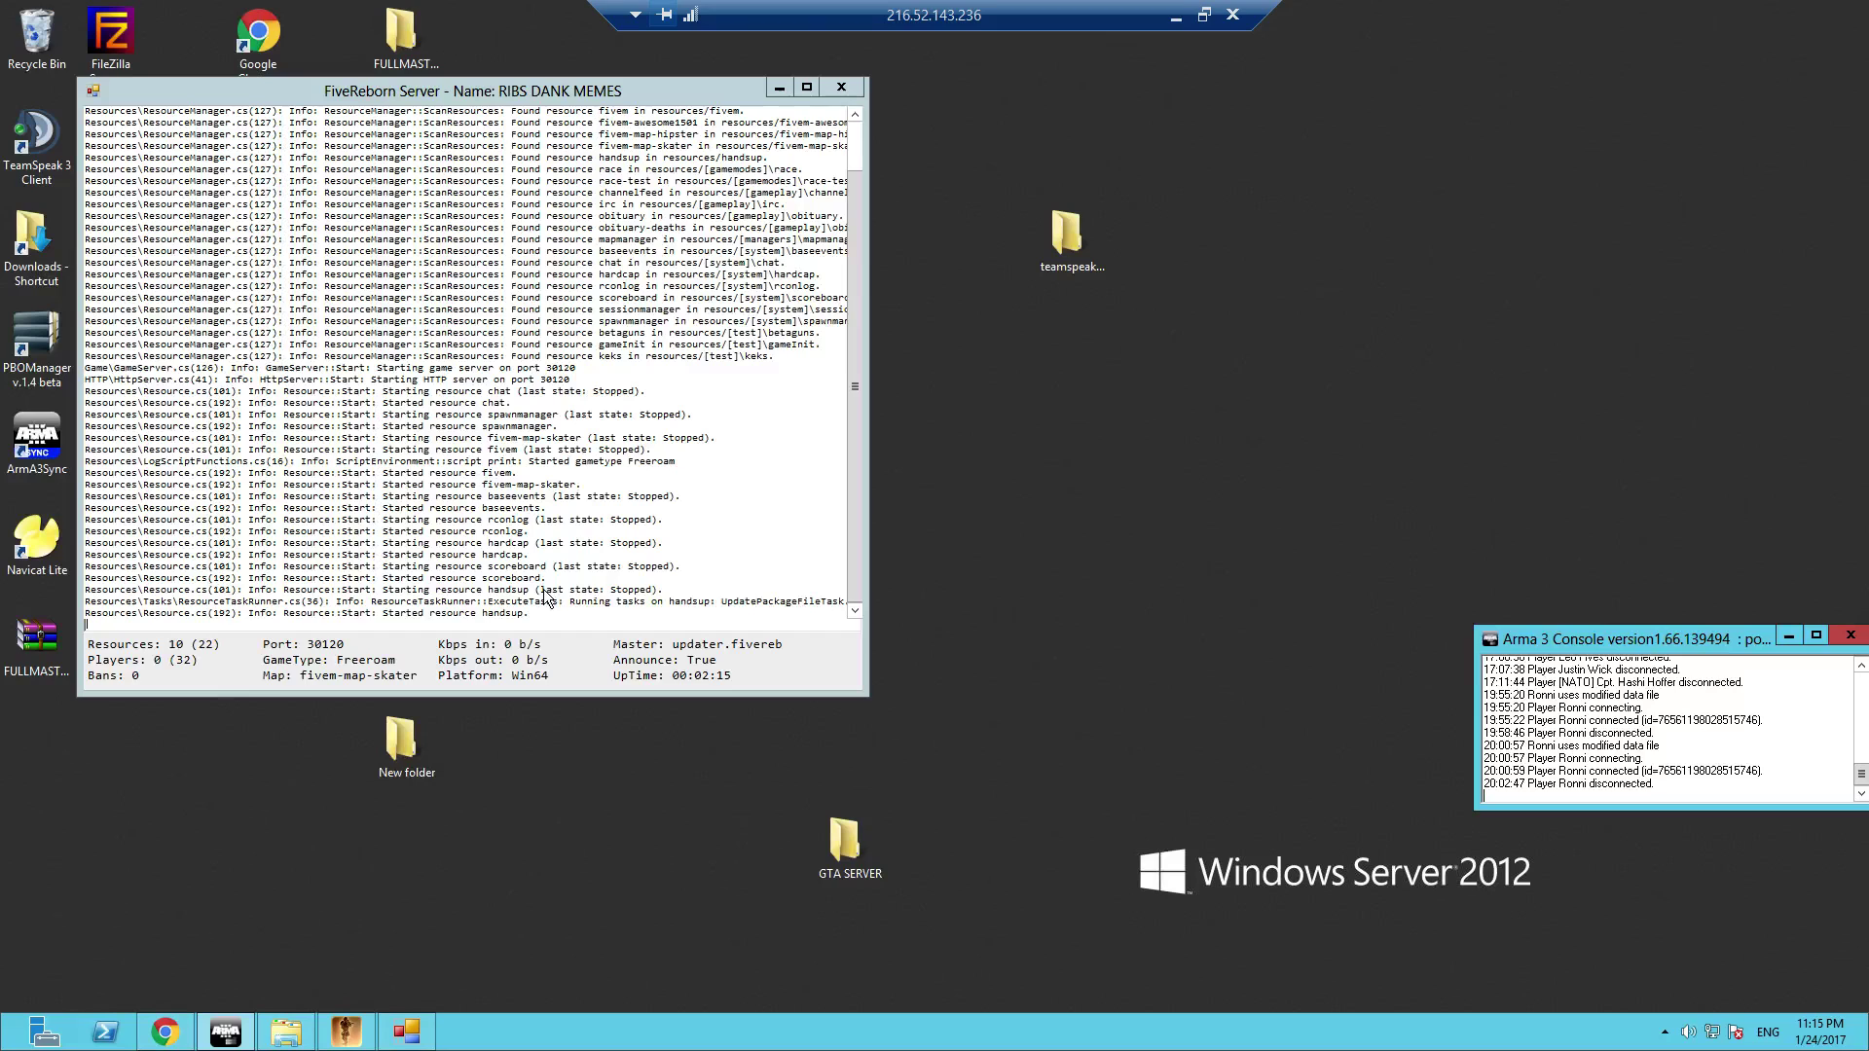
left_click(1176, 15)
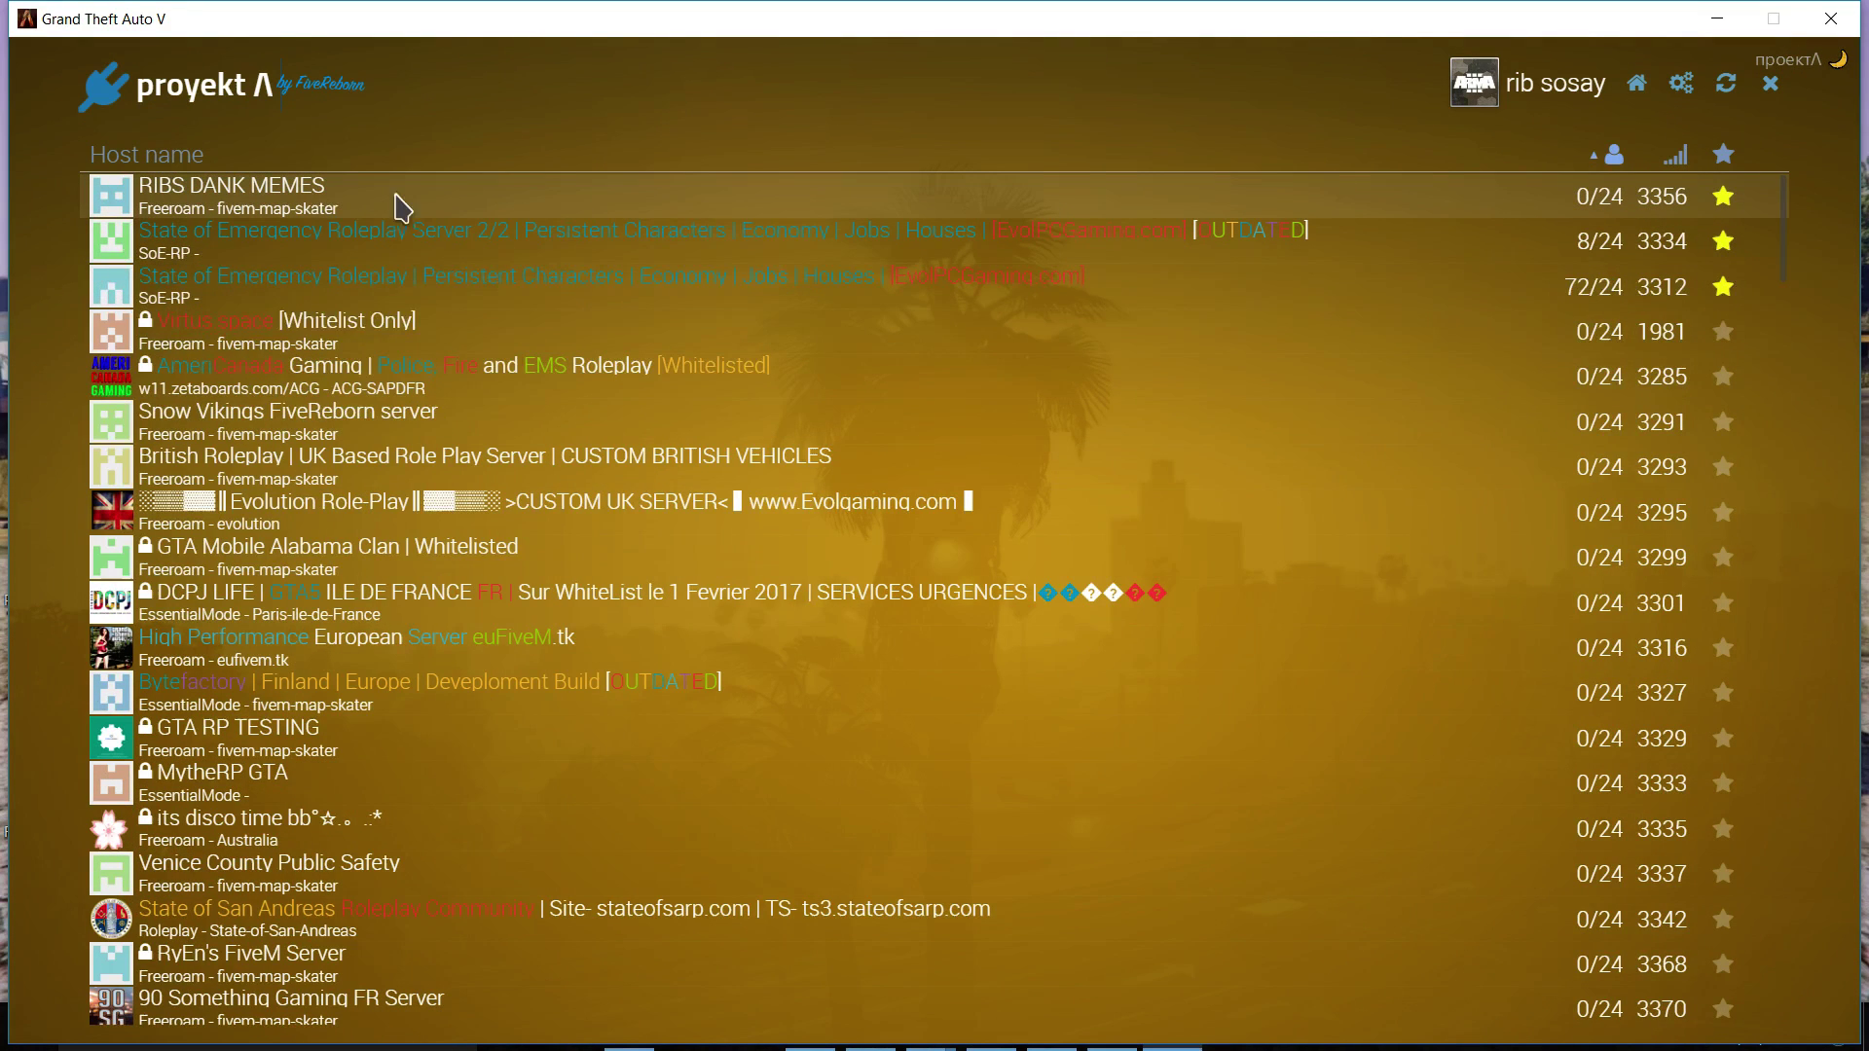
- Join the RIBS DANK MEMES server (0/24 players) from the proyekt server list
double_click(239, 204)
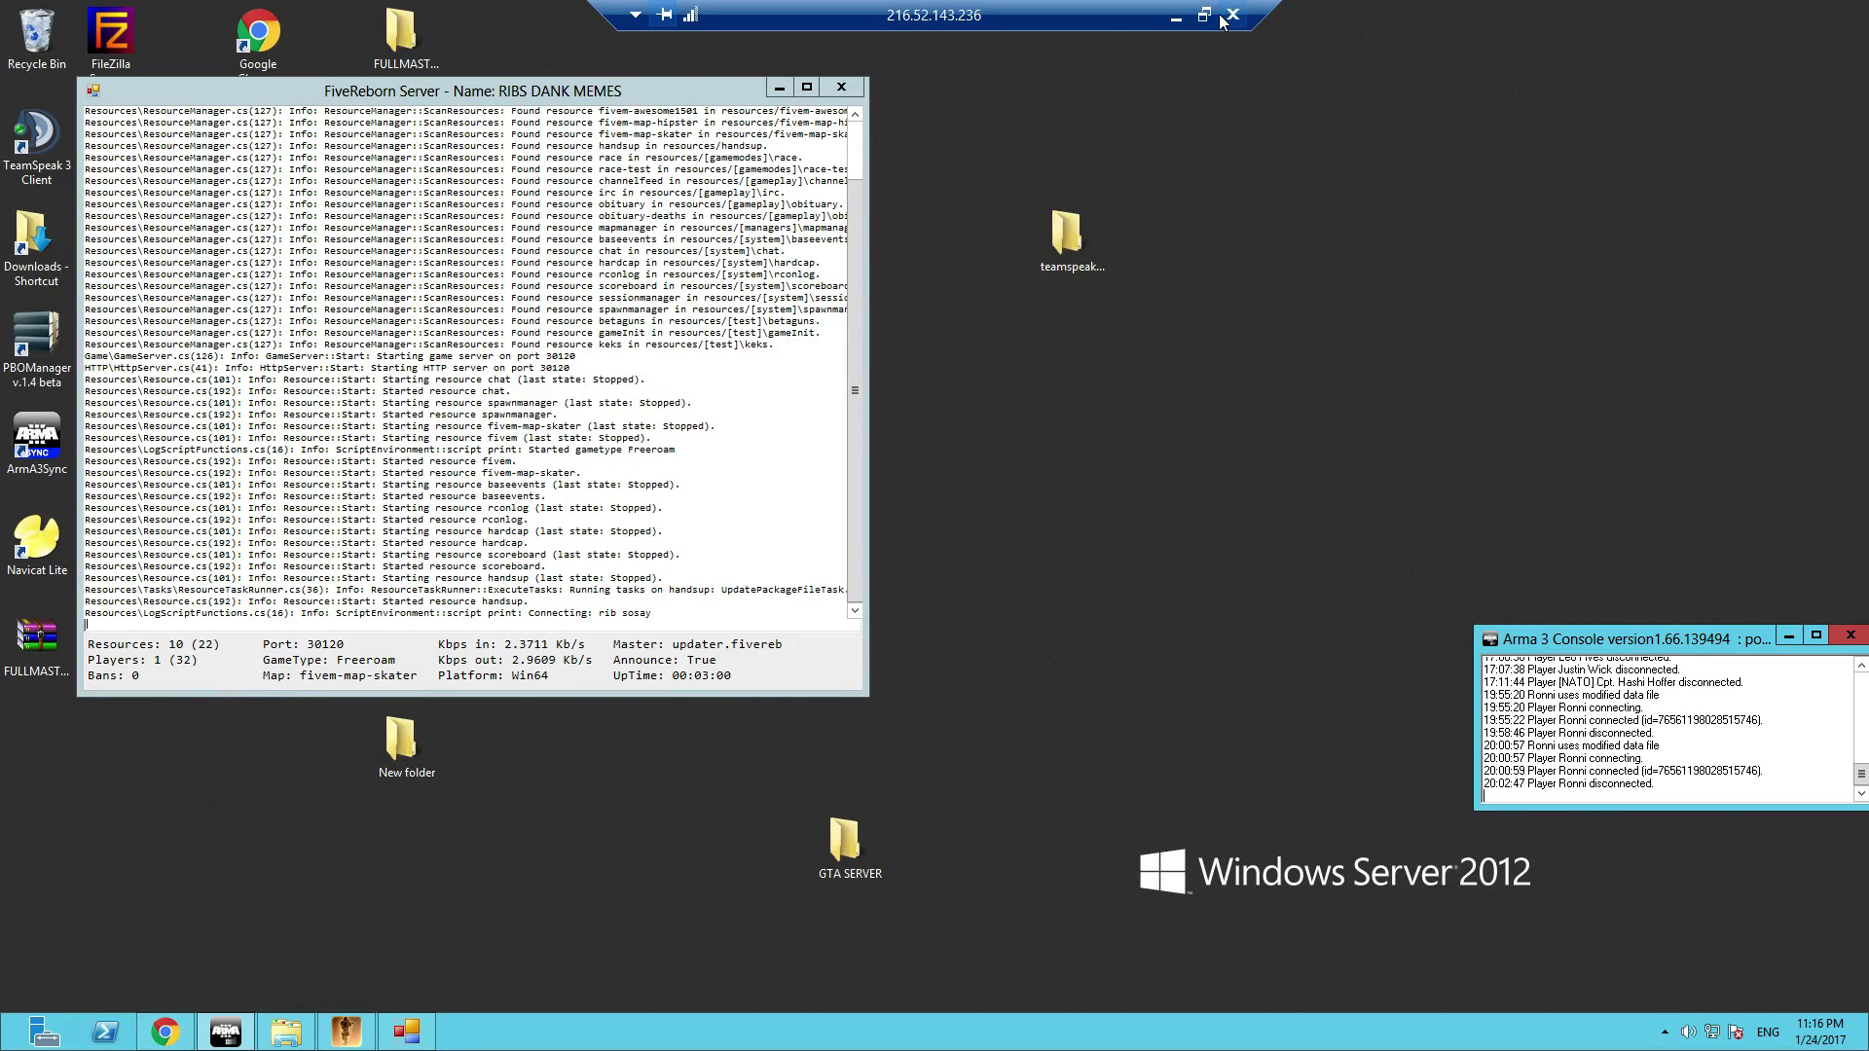
- Disconnect the Remote Desktop session and bring the loading GTA V window back to front
left_click(1231, 16)
left_click(1098, 570)
left_click(1175, 15)
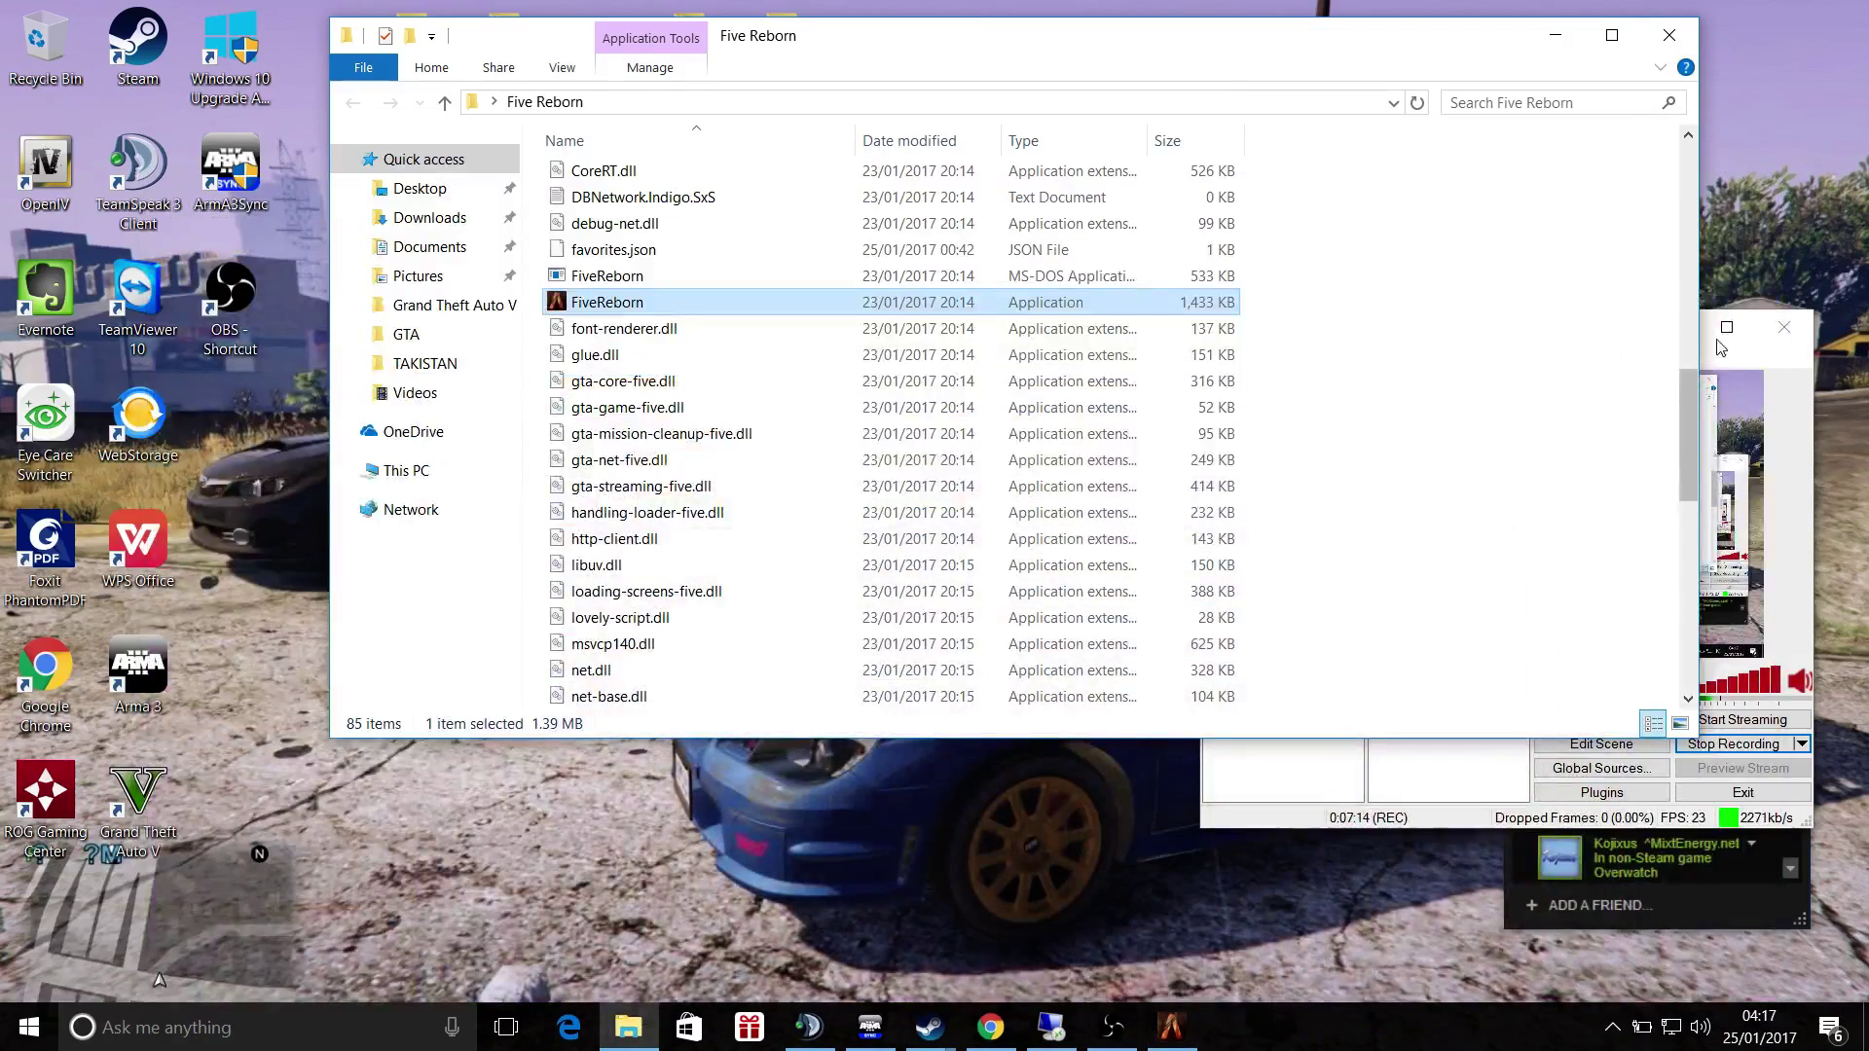
left_click(1744, 358)
left_click(1175, 1029)
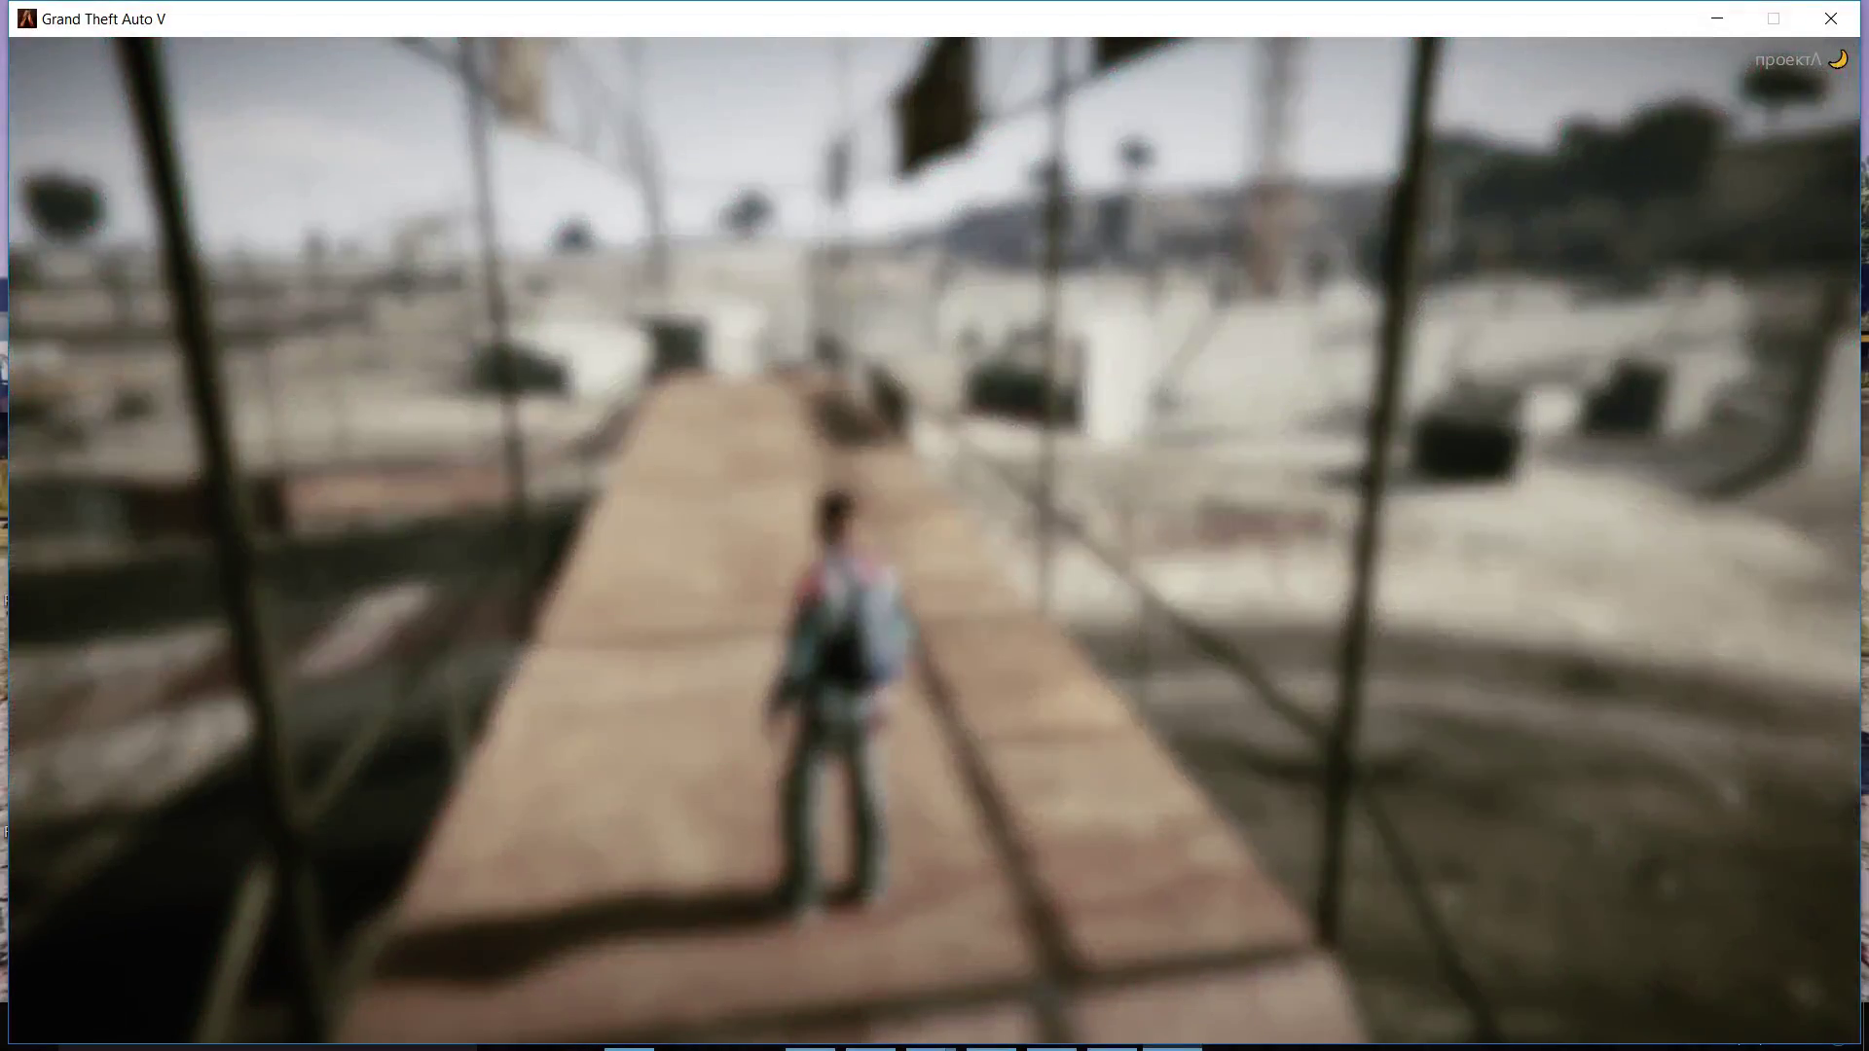
- Once the character stands on the server's walkway, Alt+Tab out to the OBS window
key("alt+Tab")
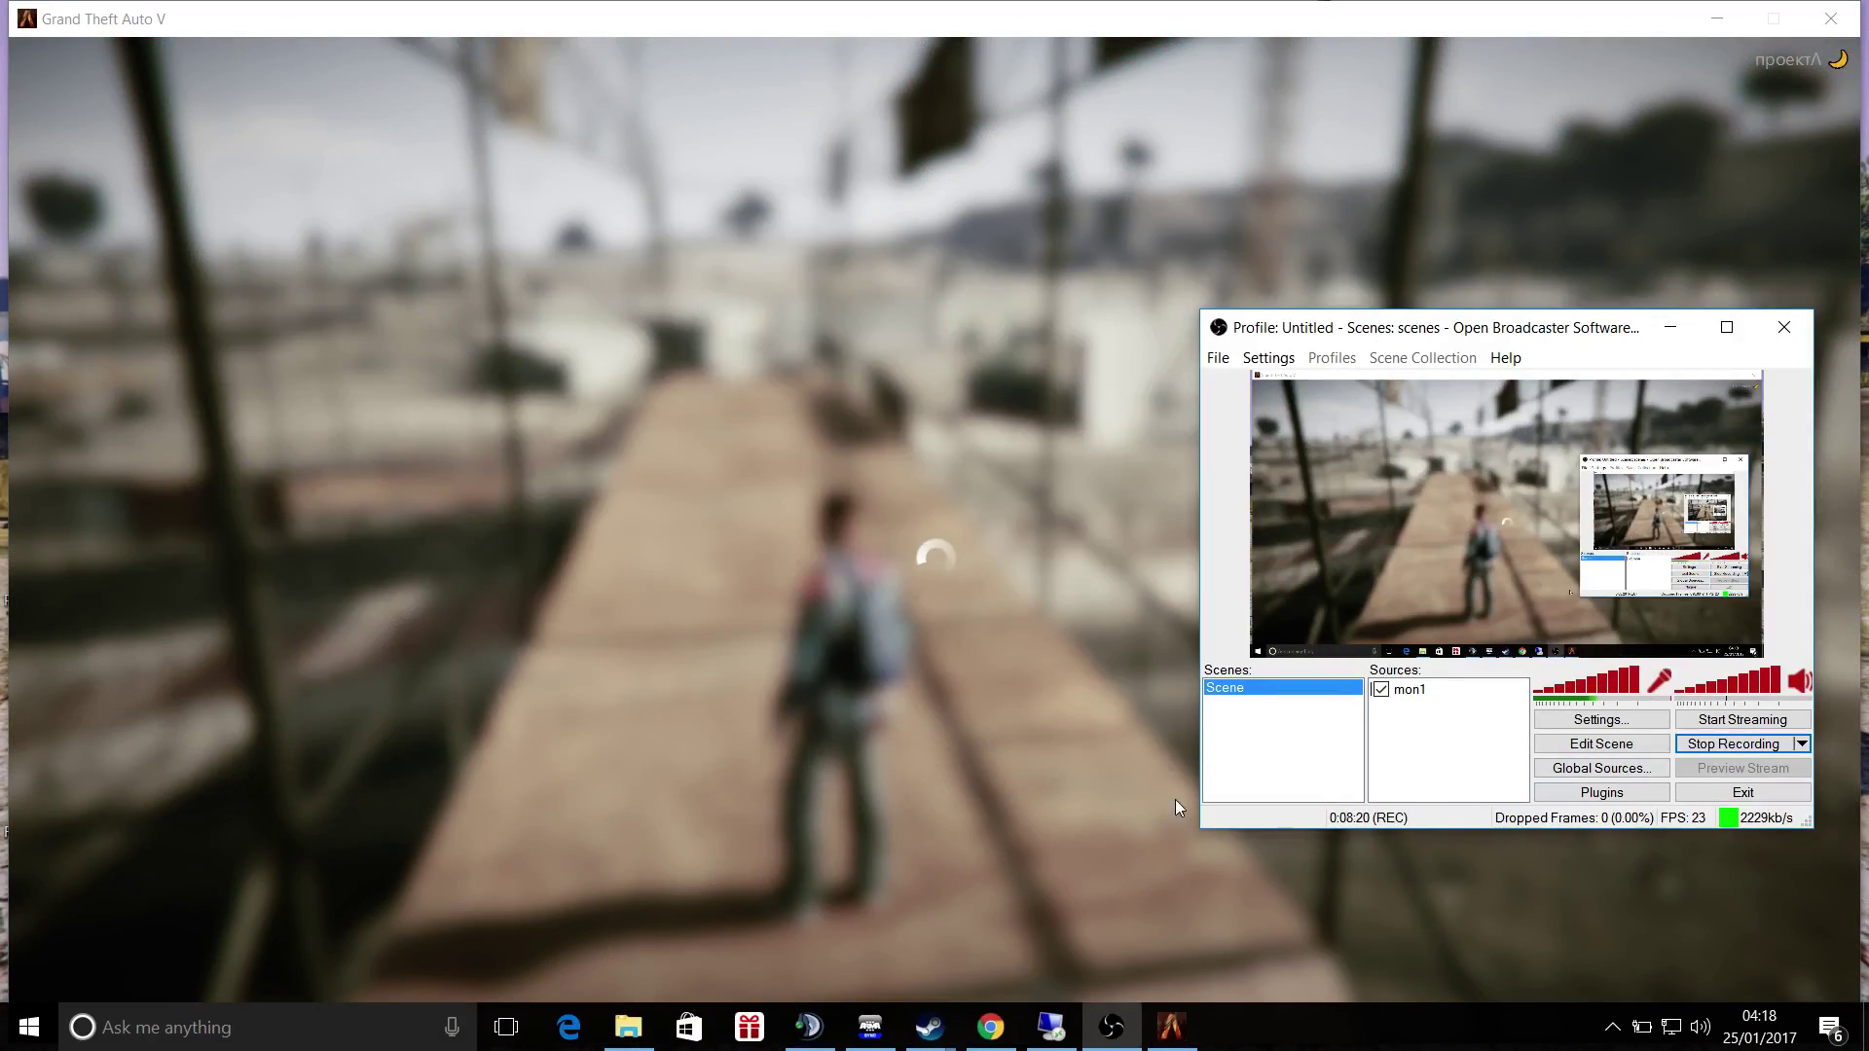